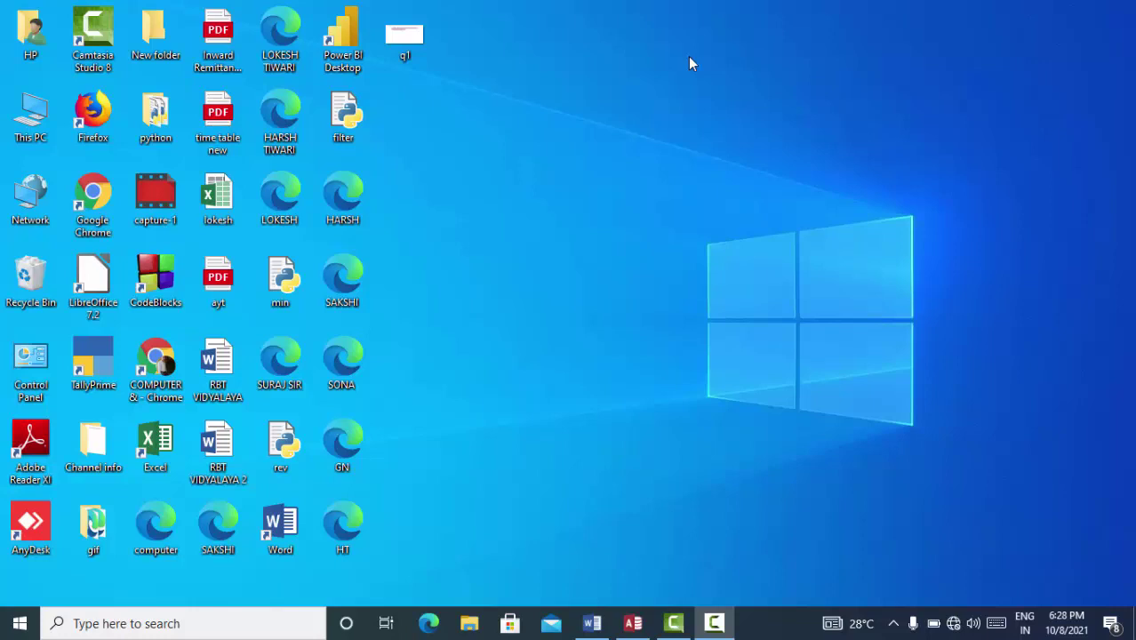
Step: Refresh the desktop, return to Access and create a second blank table, Table2
right_click(586, 57)
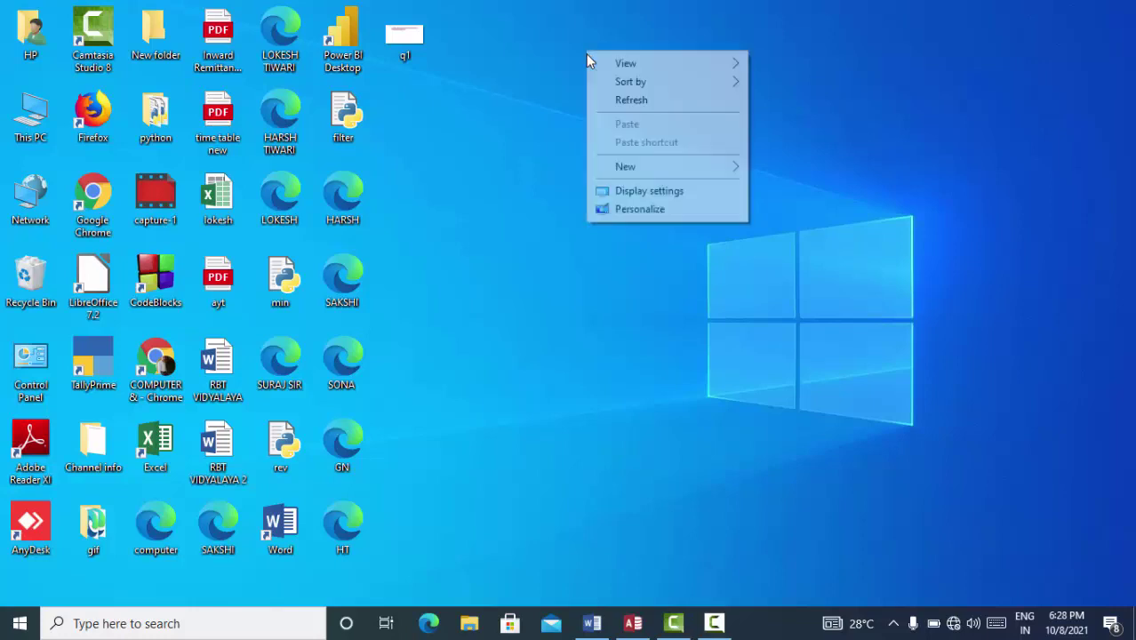
click(627, 101)
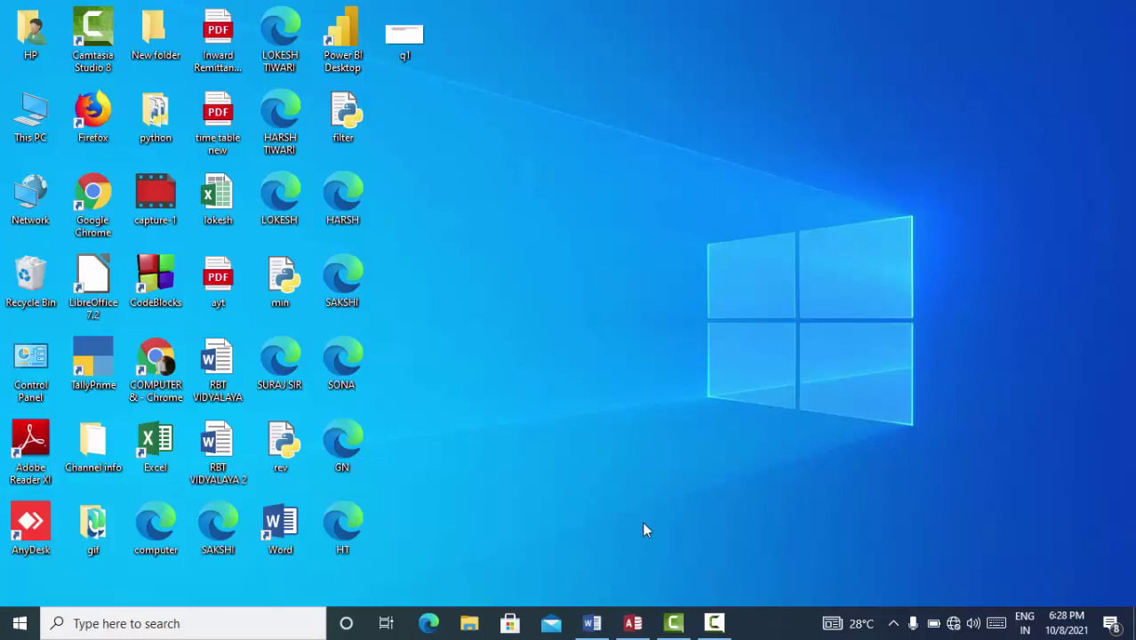
click(641, 624)
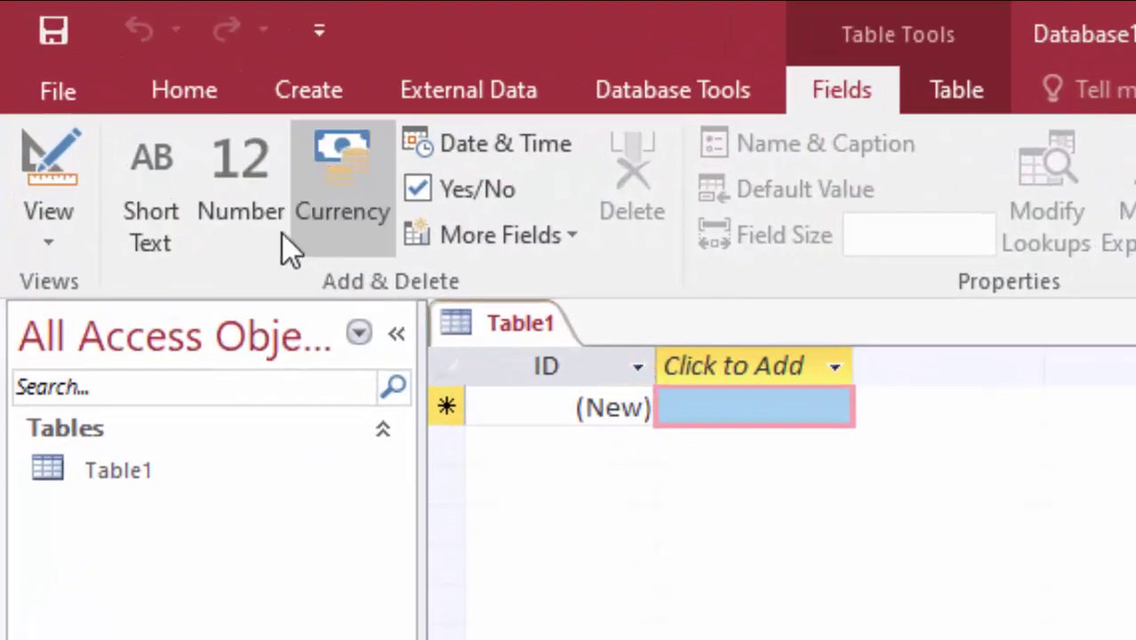
click(296, 87)
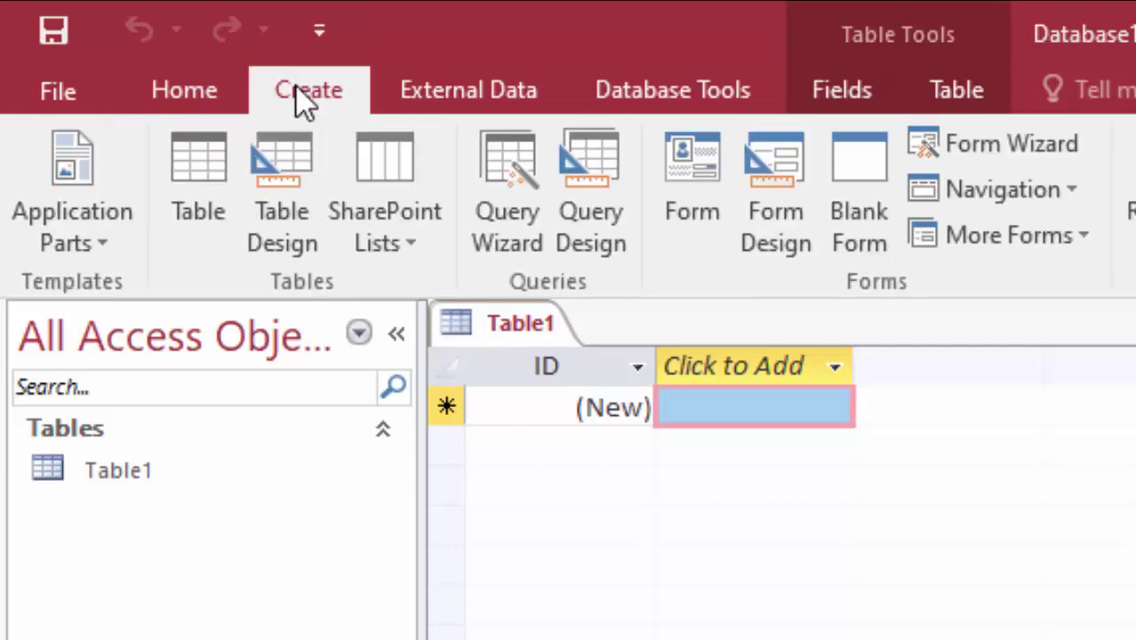
click(192, 178)
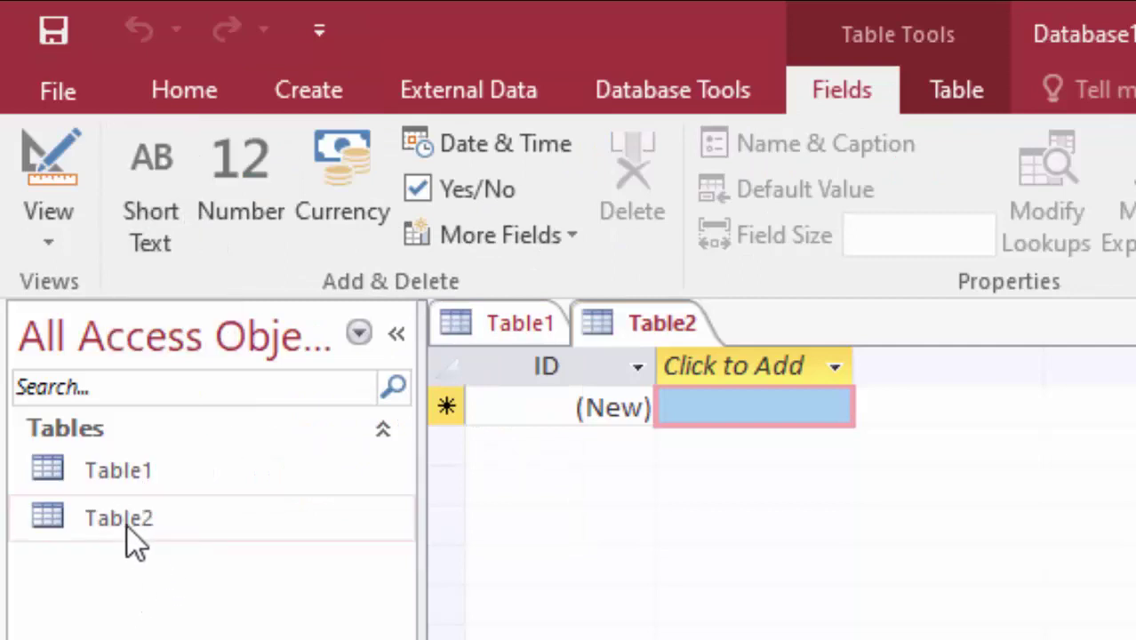
Step: Open Table1 in Design View, bringing up the prompt to name it
click(174, 469)
right_click(181, 485)
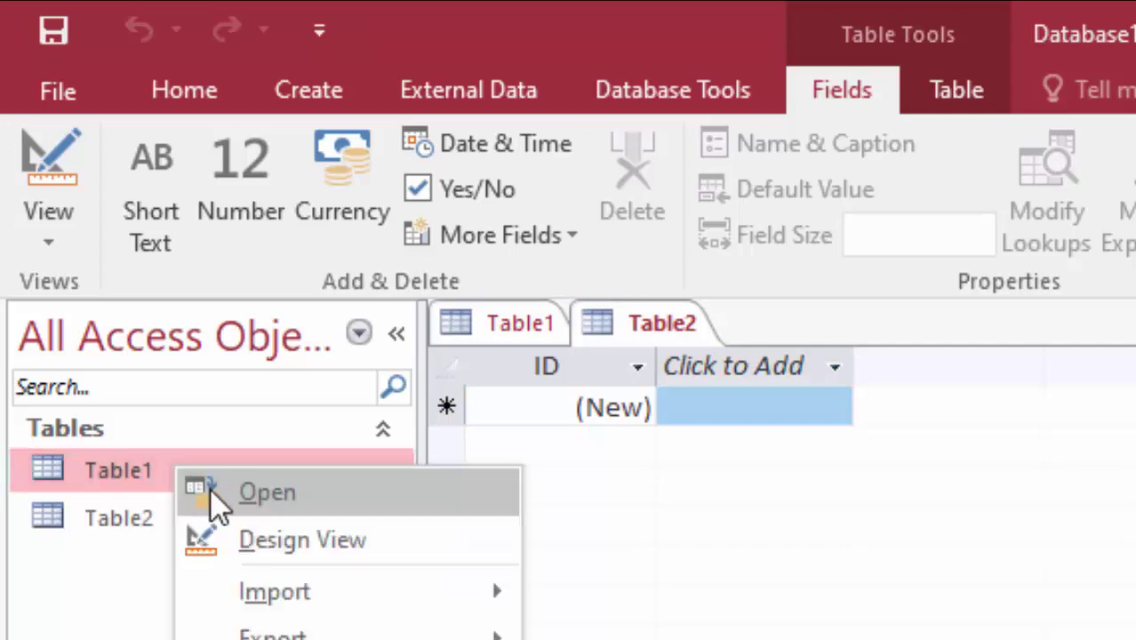
click(237, 538)
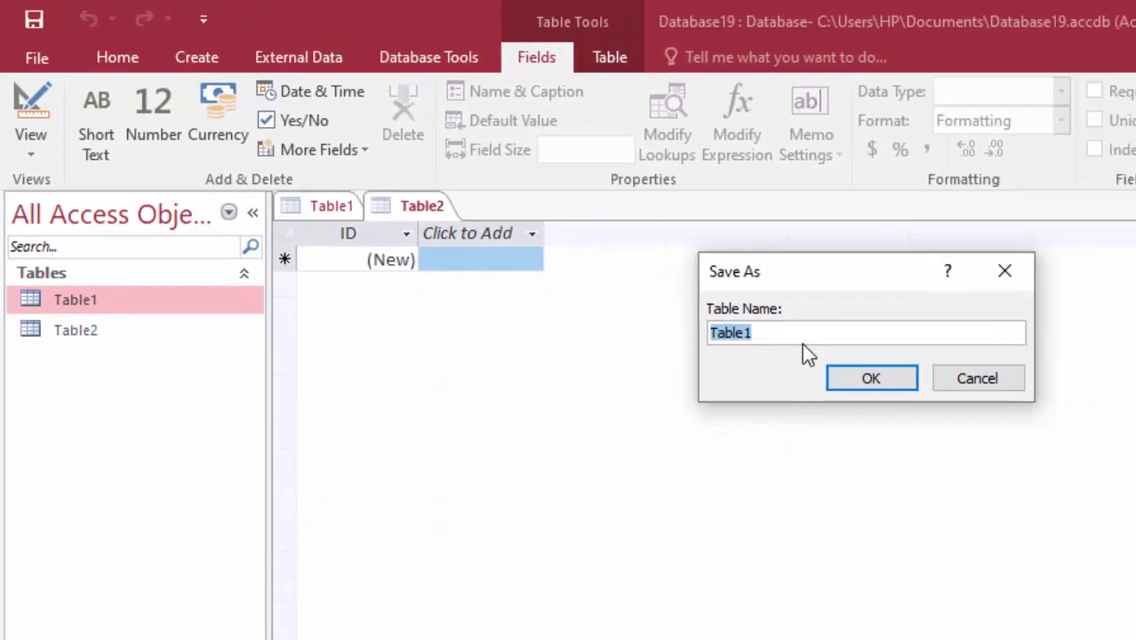
Step: Replace the name Table1 with ProductT to save the table and open its design
click(941, 397)
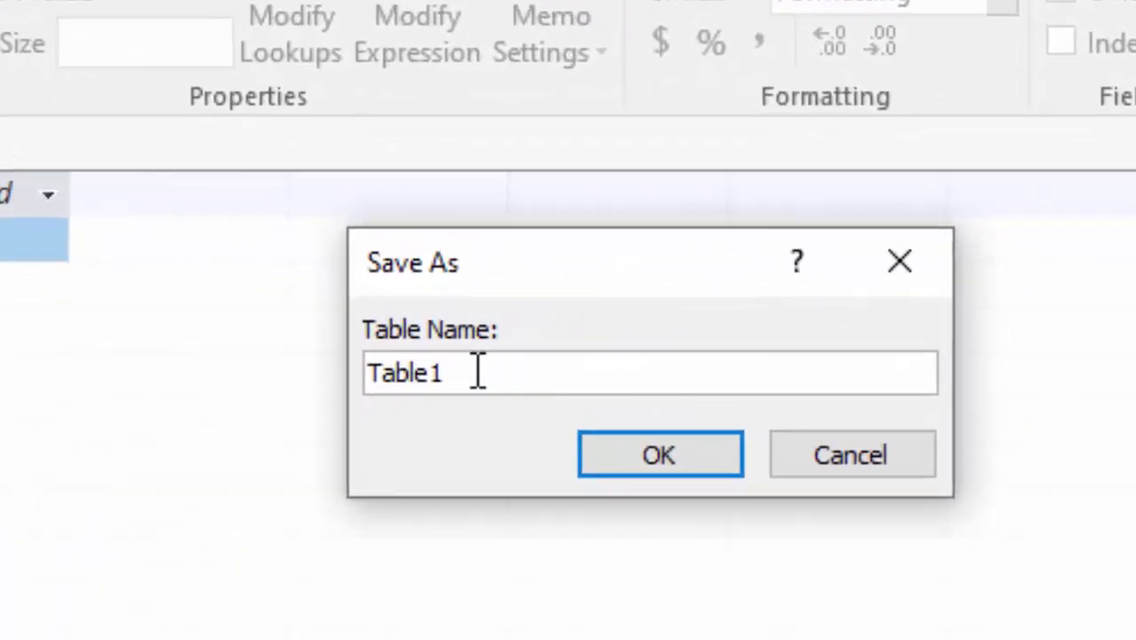
key(BackSpace)
key(BackSpace)
key(BackSpace)
key(BackSpace)
key(BackSpace)
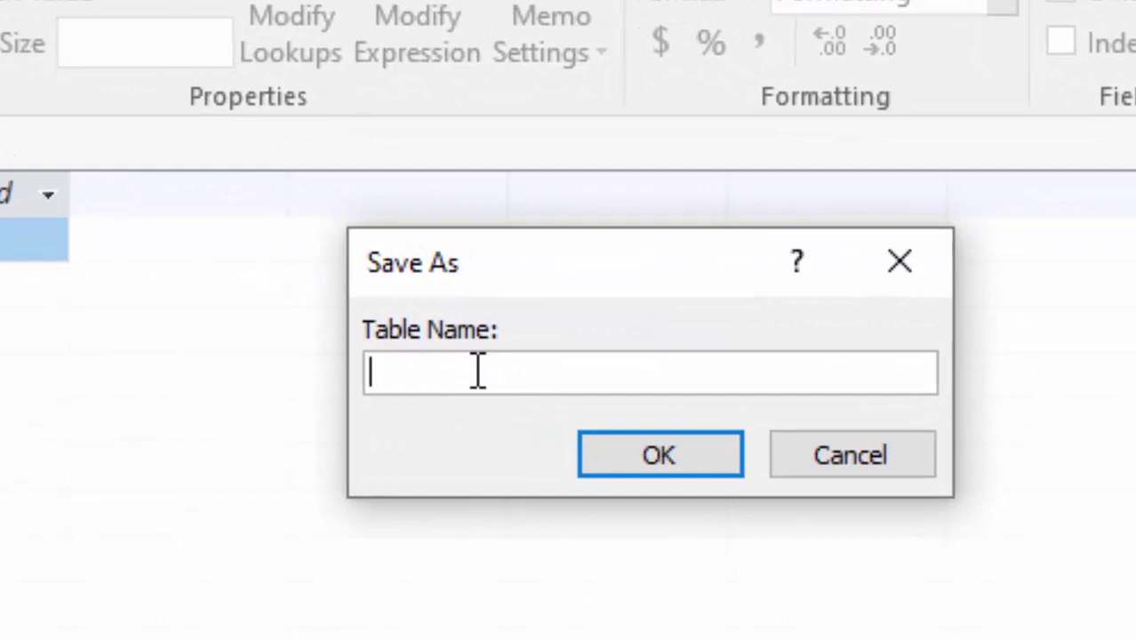
text(Pr)
text(oduct)
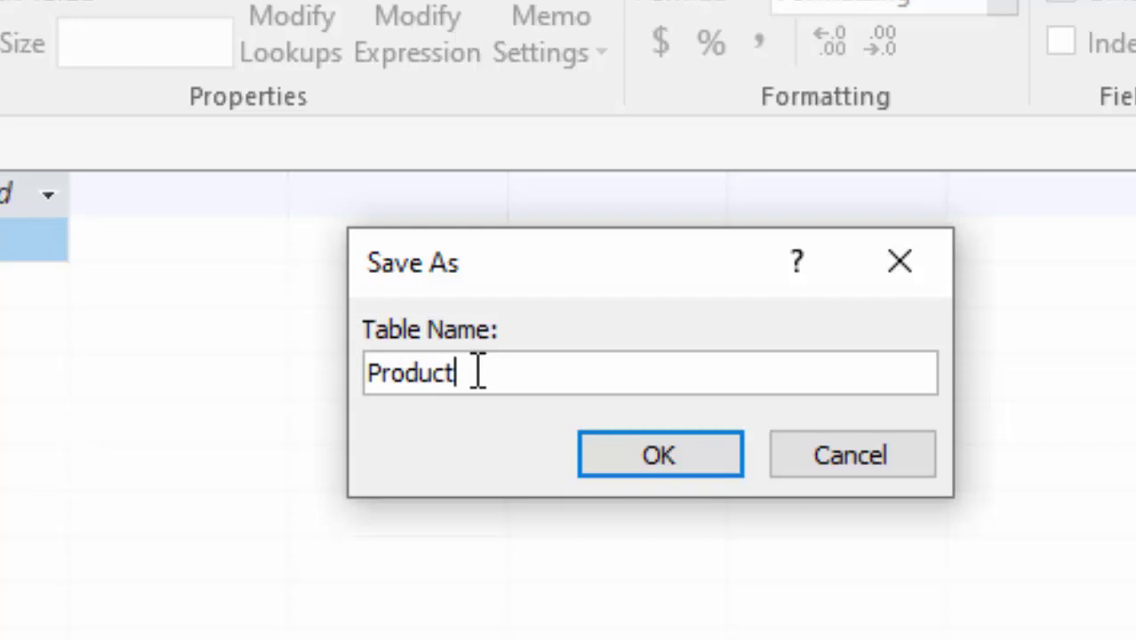
text(T)
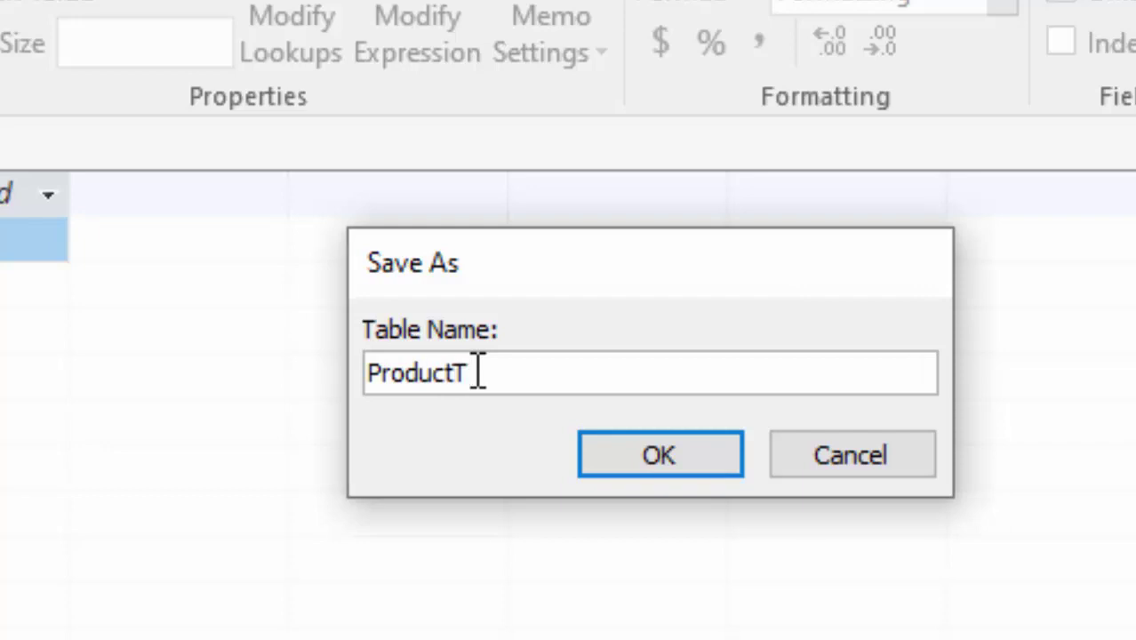
key(Escape)
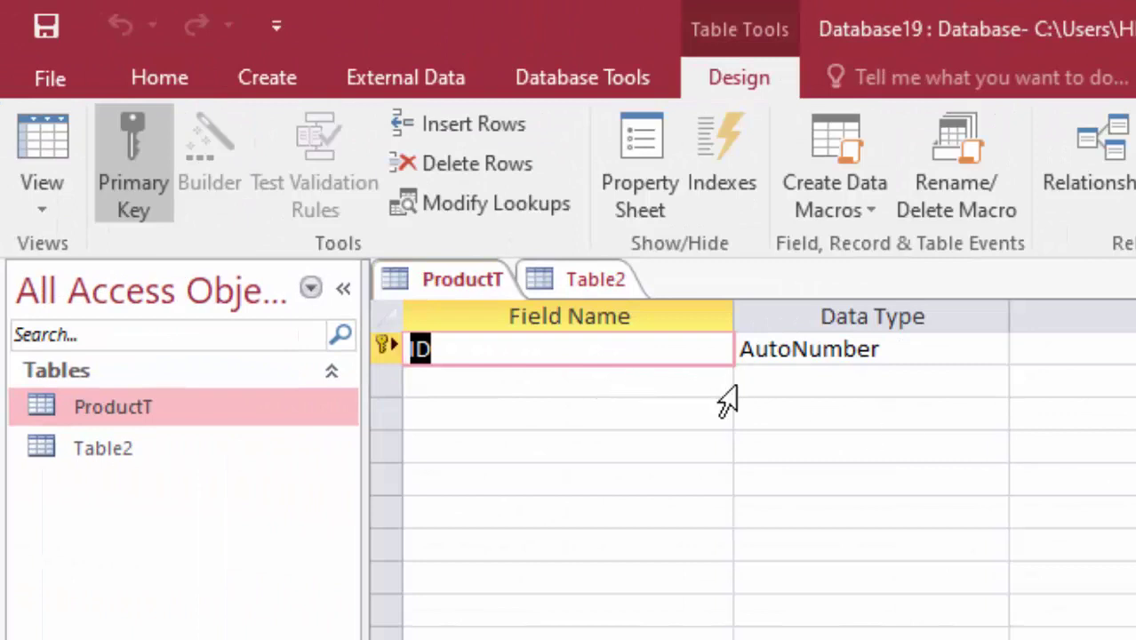
Step: Add a 'Name of Product' field below ID, keeping its data type as Short Text
click(537, 381)
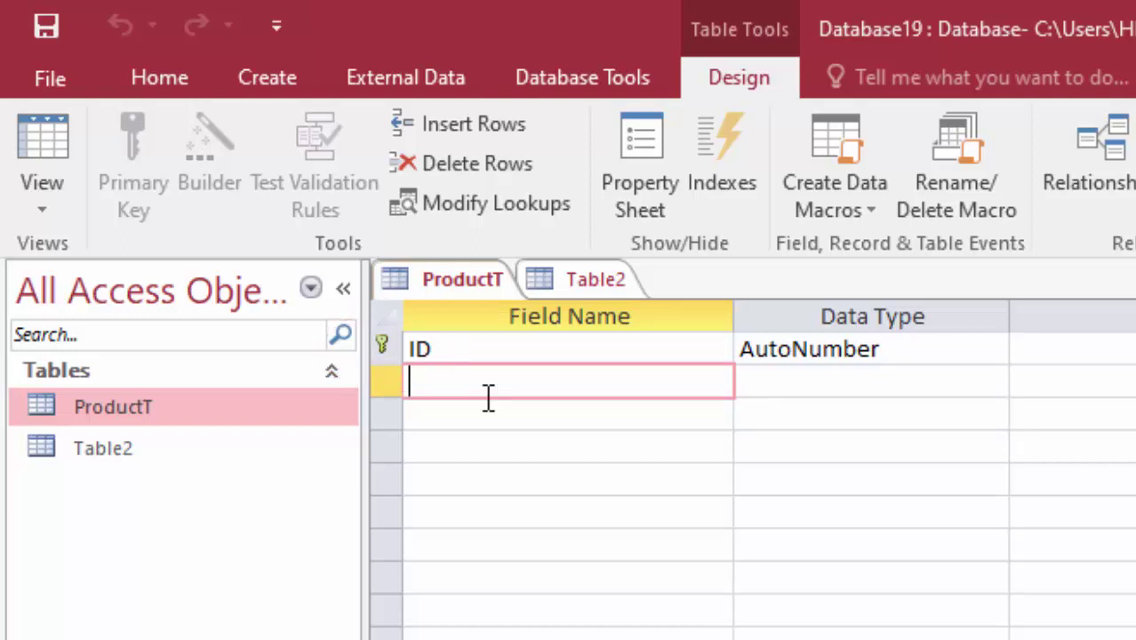
text(Nam)
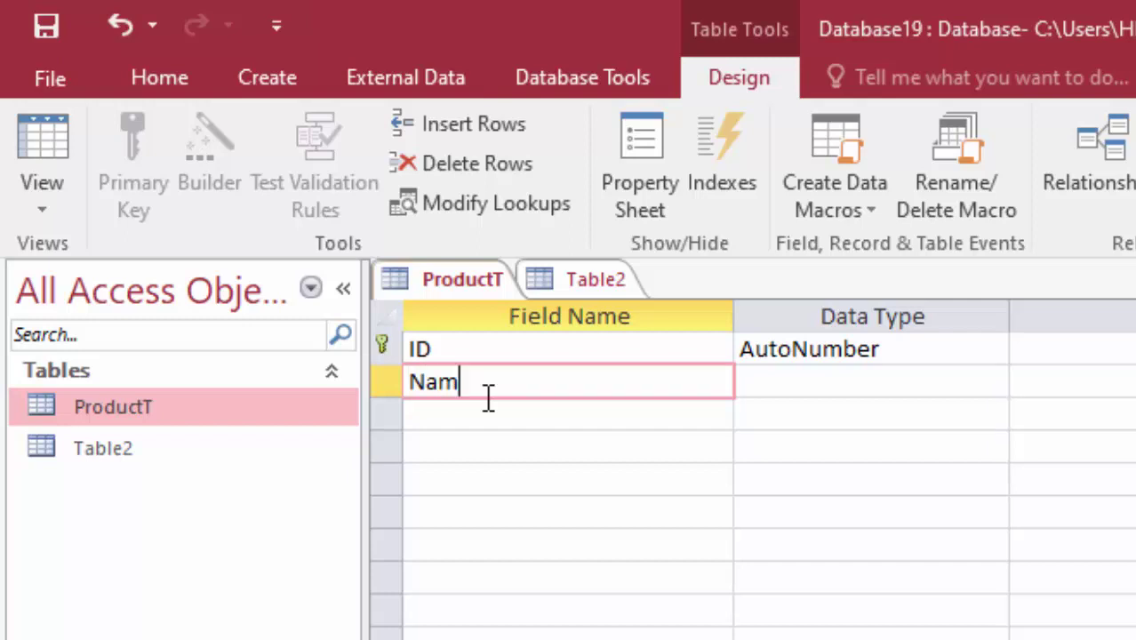
text(e of )
text(Pro)
text(duct)
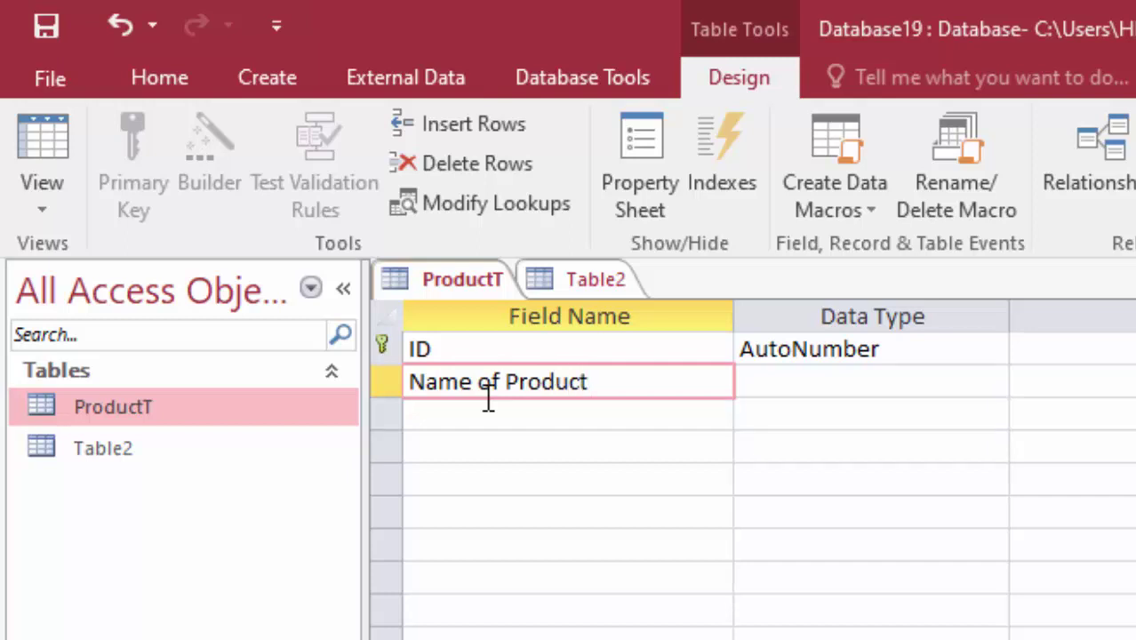
key(Tab)
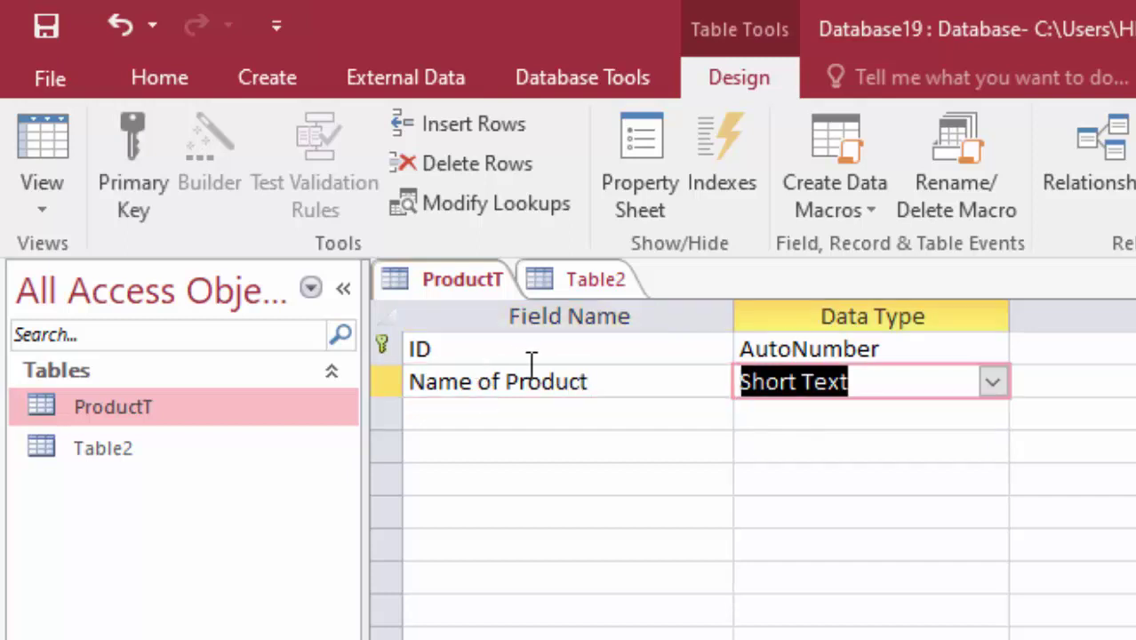
click(986, 384)
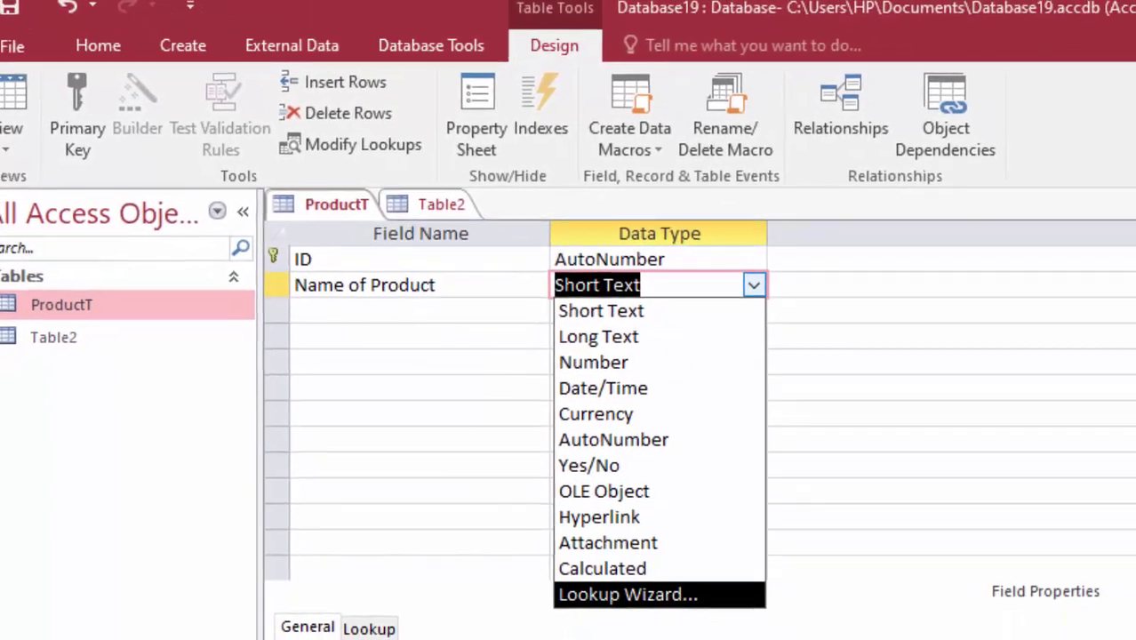
key(Escape)
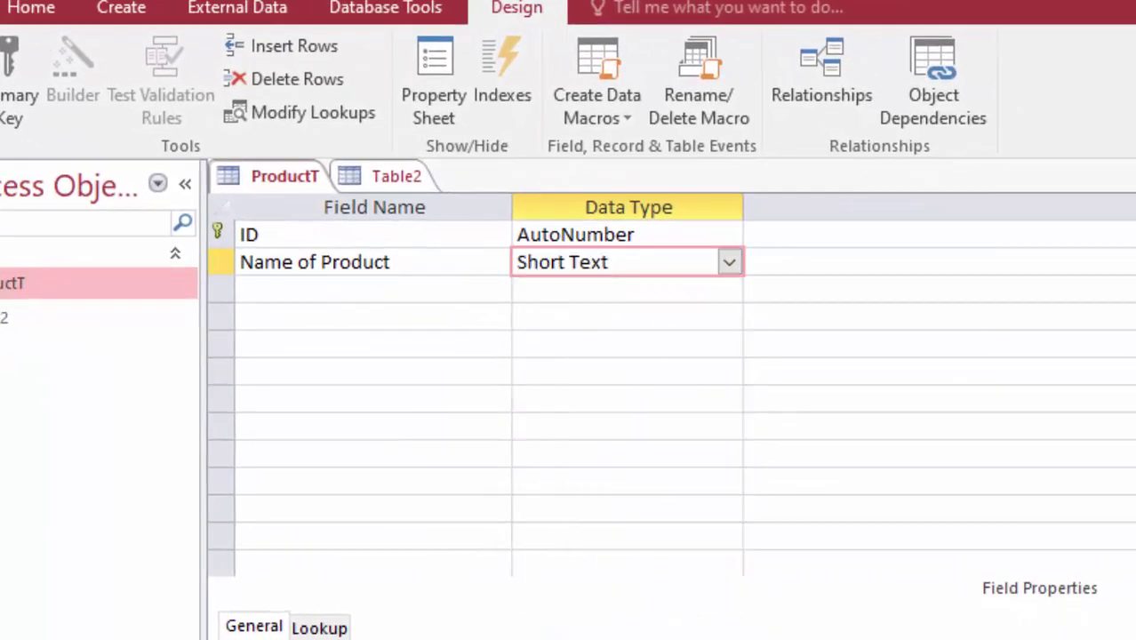
click(561, 261)
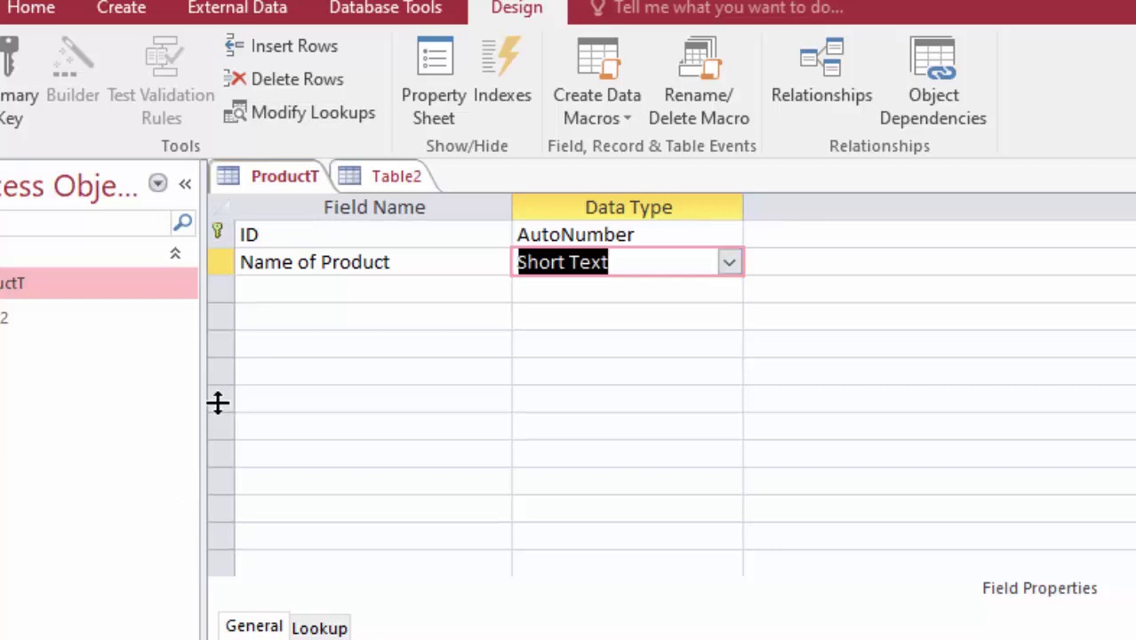
click(731, 264)
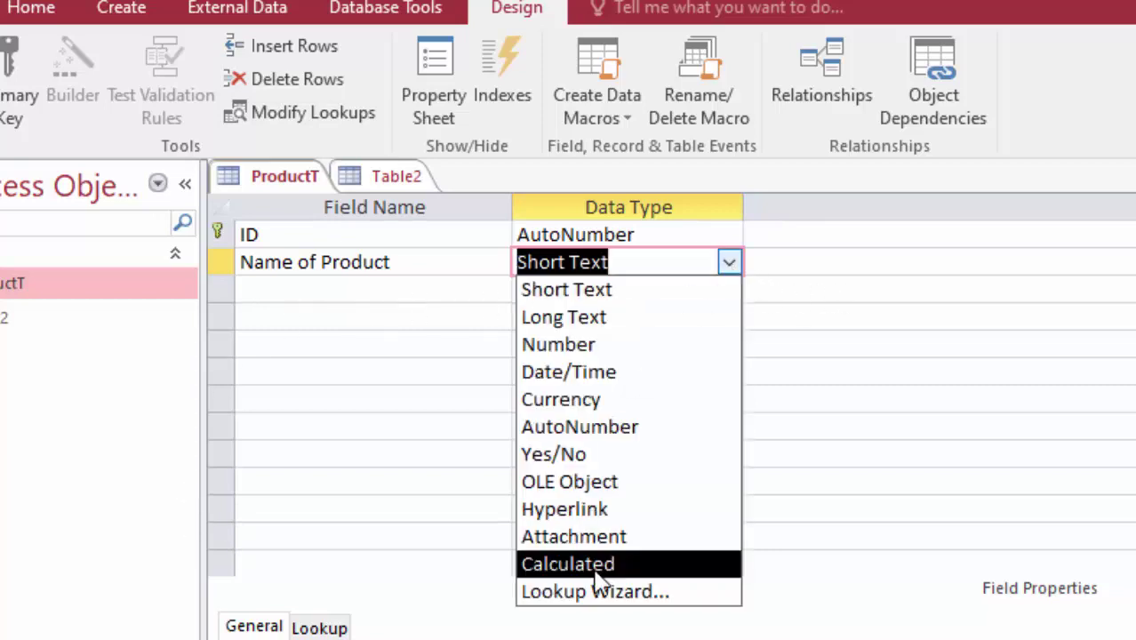
click(282, 293)
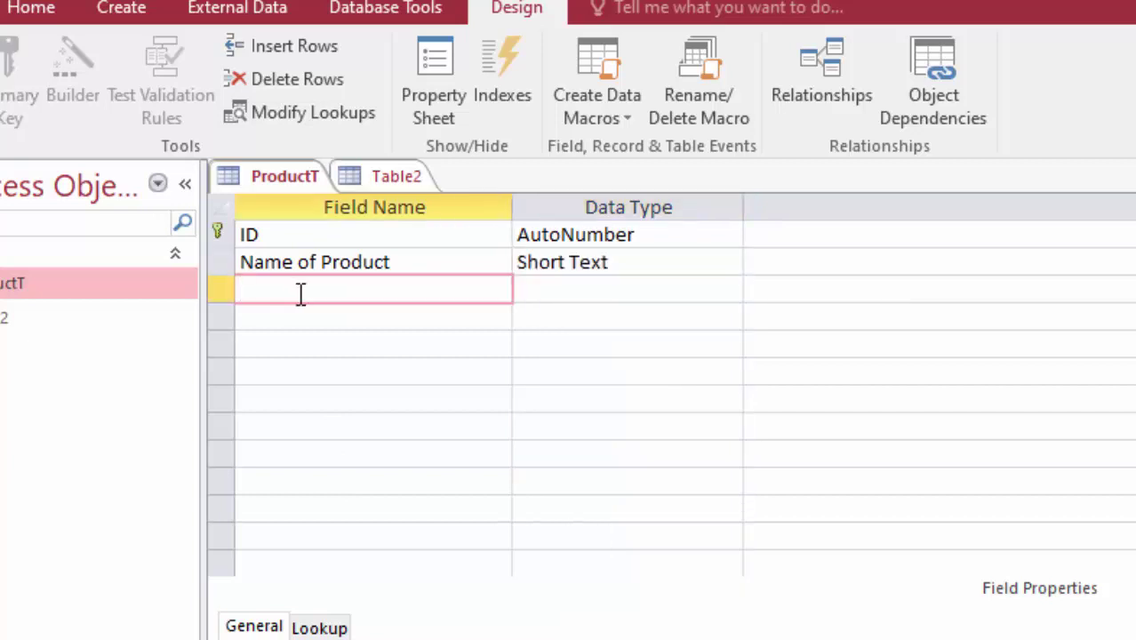
Step: Add a Price field with the Currency data type
text(Pri)
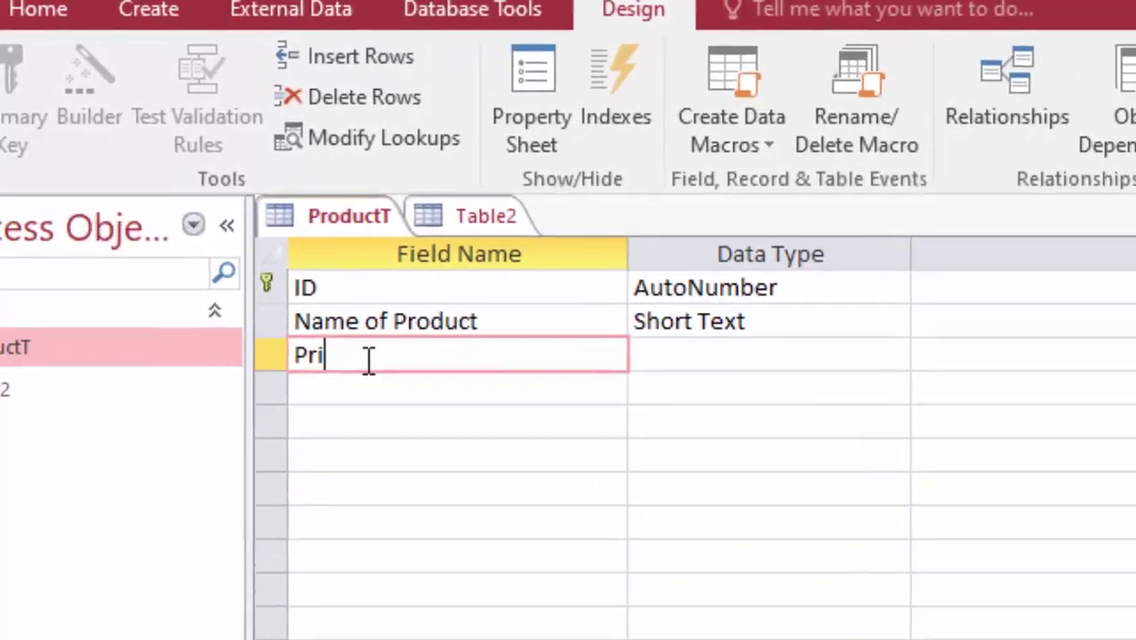
text(ce)
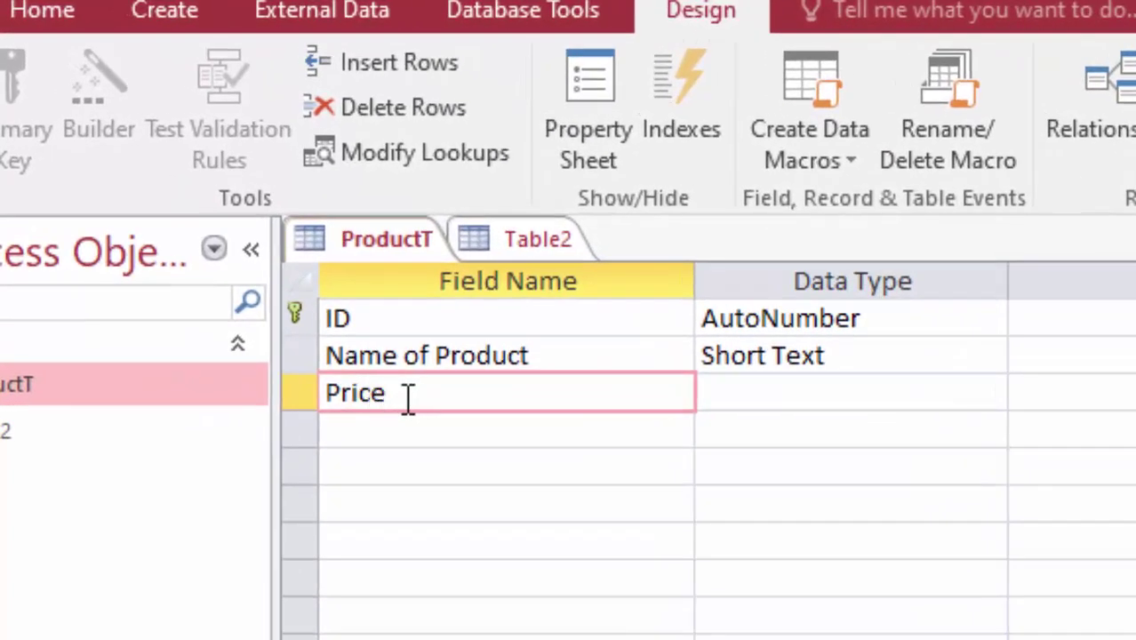
click(808, 397)
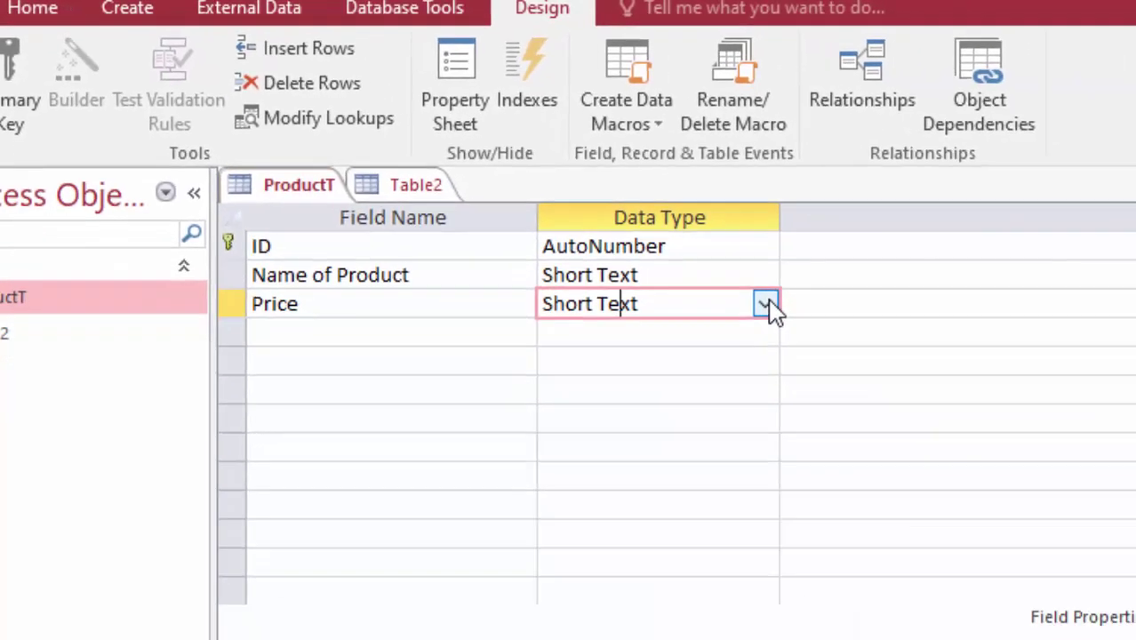
click(764, 304)
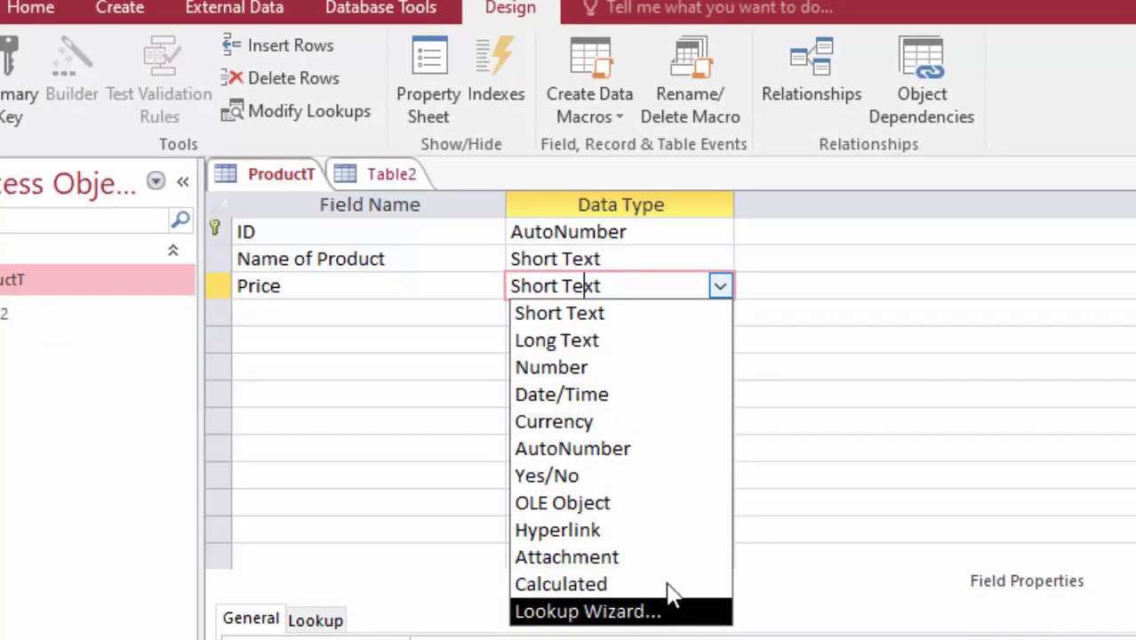
click(636, 423)
Step: Add a Unit field and set its data type to Number
click(275, 307)
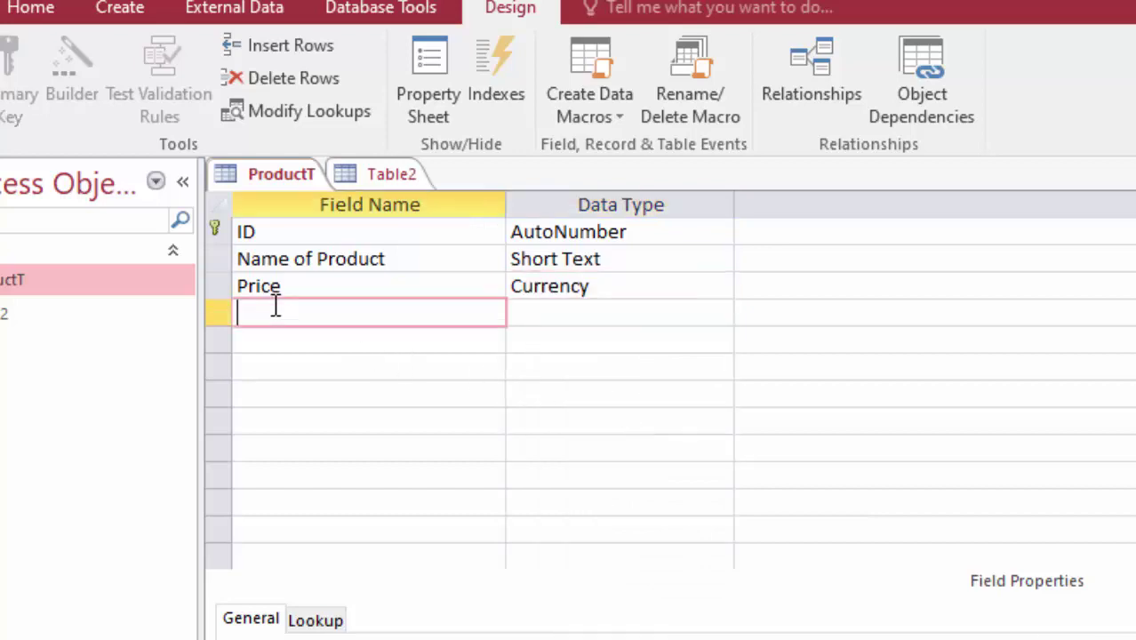
text(U)
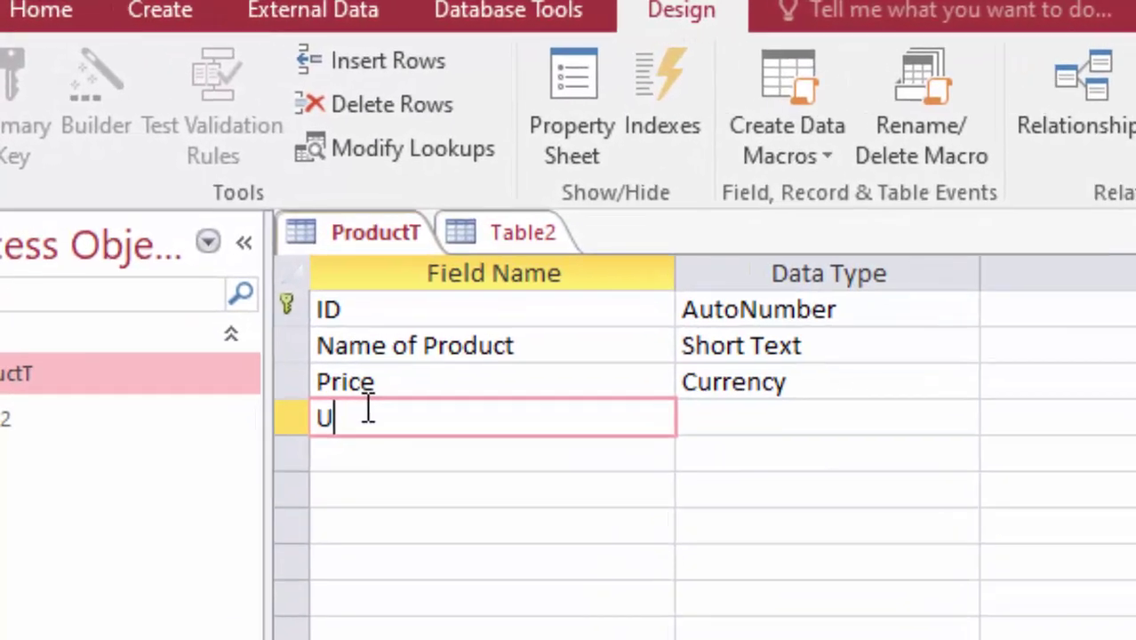
text(nbt)
key(BackSpace)
key(BackSpace)
text(it)
click(353, 311)
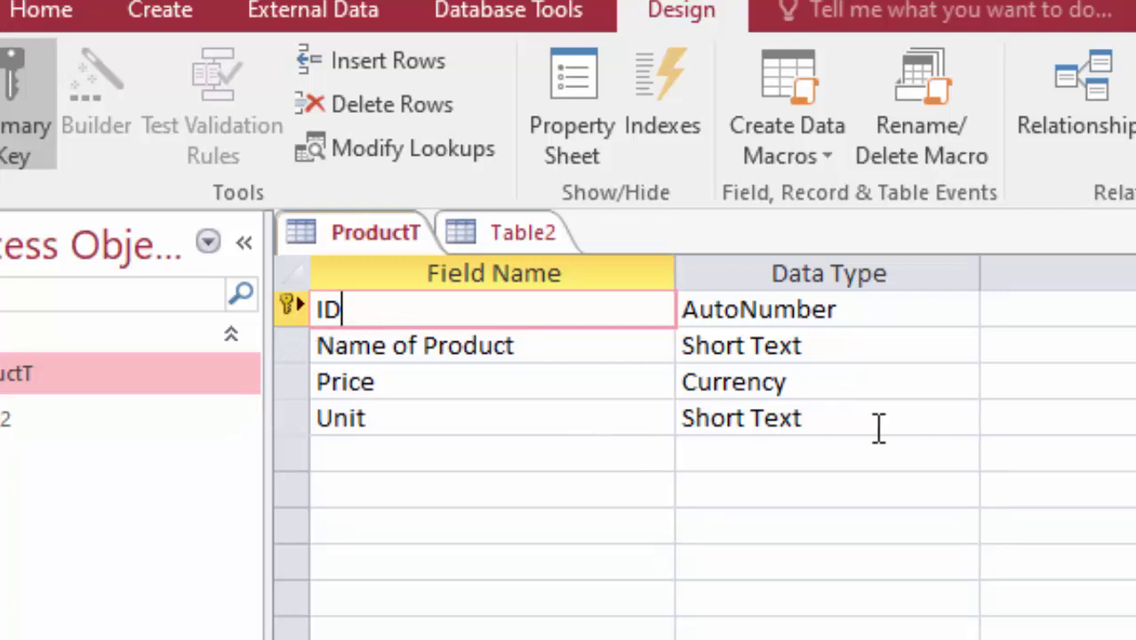
click(842, 418)
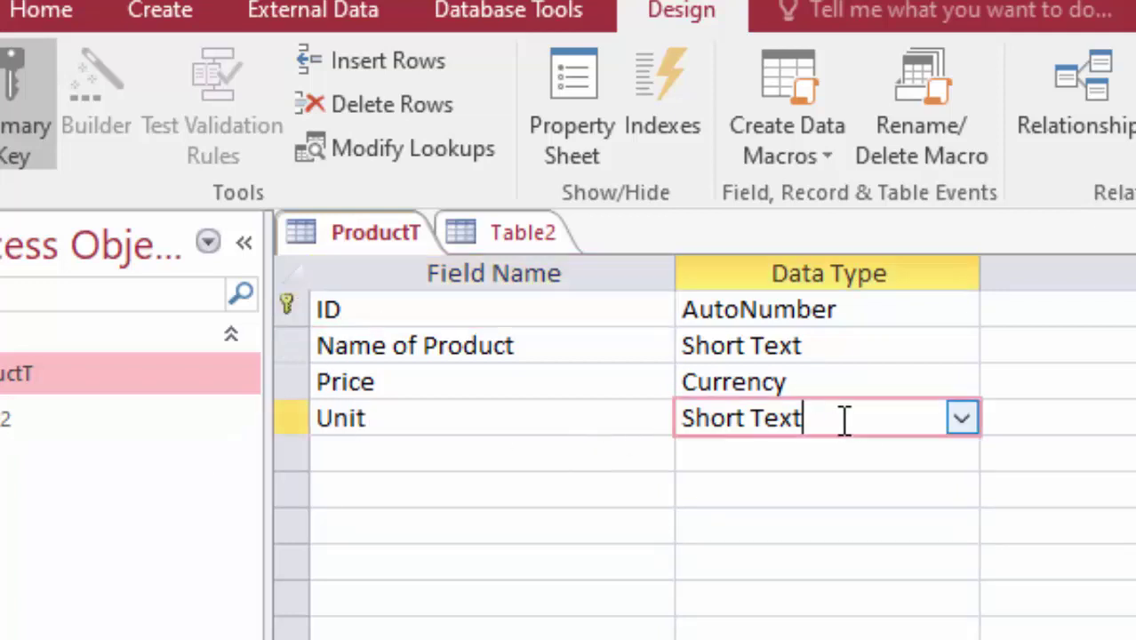
click(963, 417)
click(809, 522)
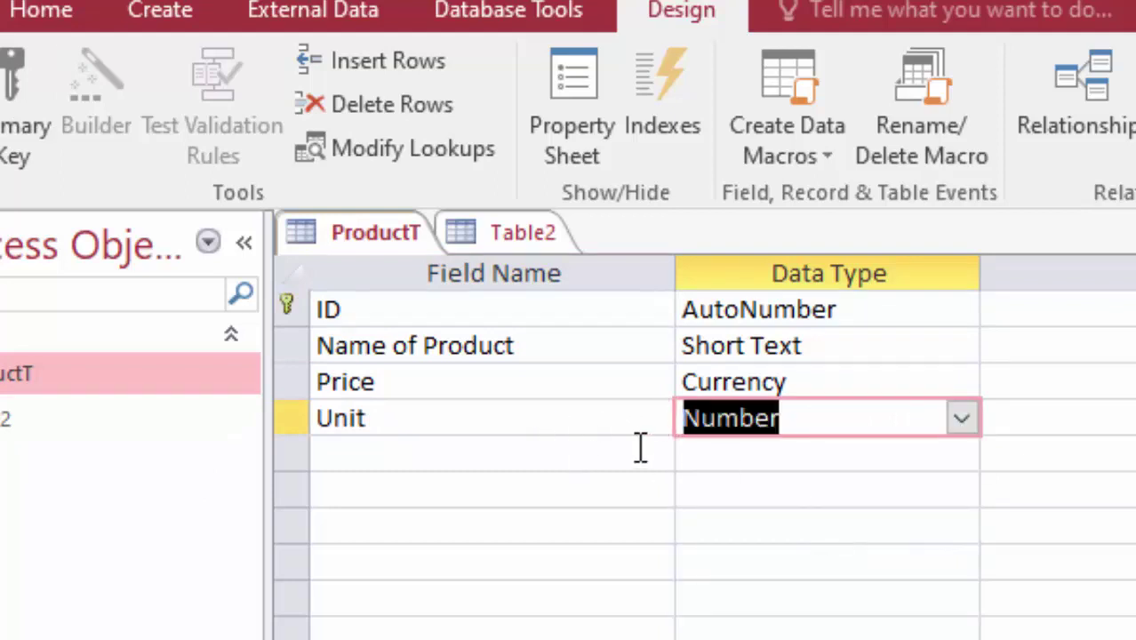
click(393, 455)
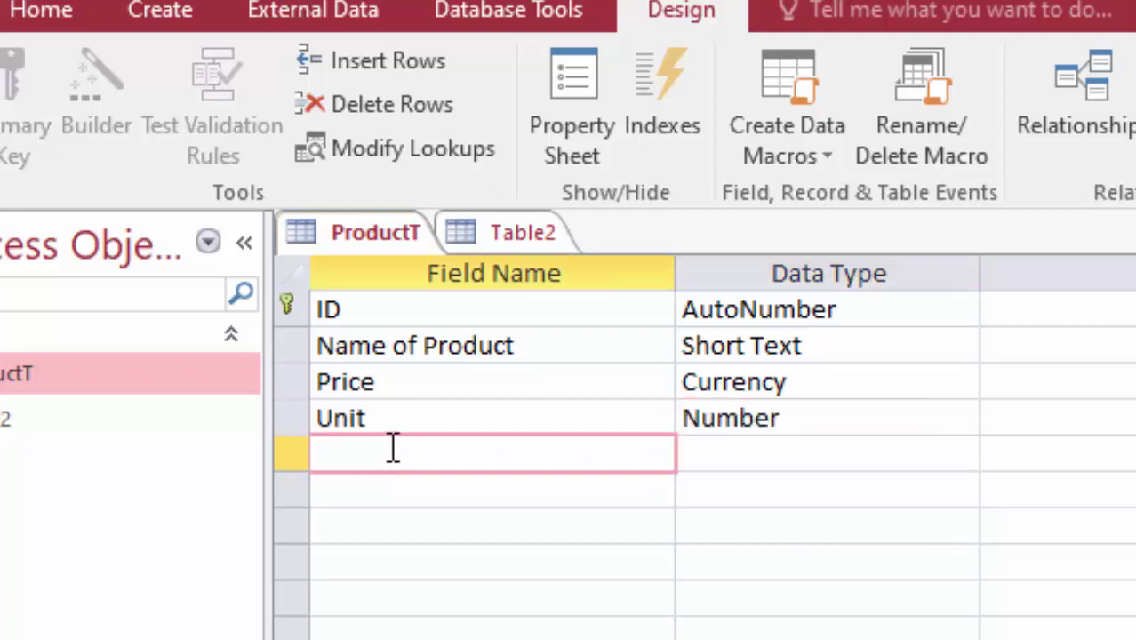
Step: Add a Total field of Calculated type using the expression [Price]*[Unit]
text(To)
text(tal)
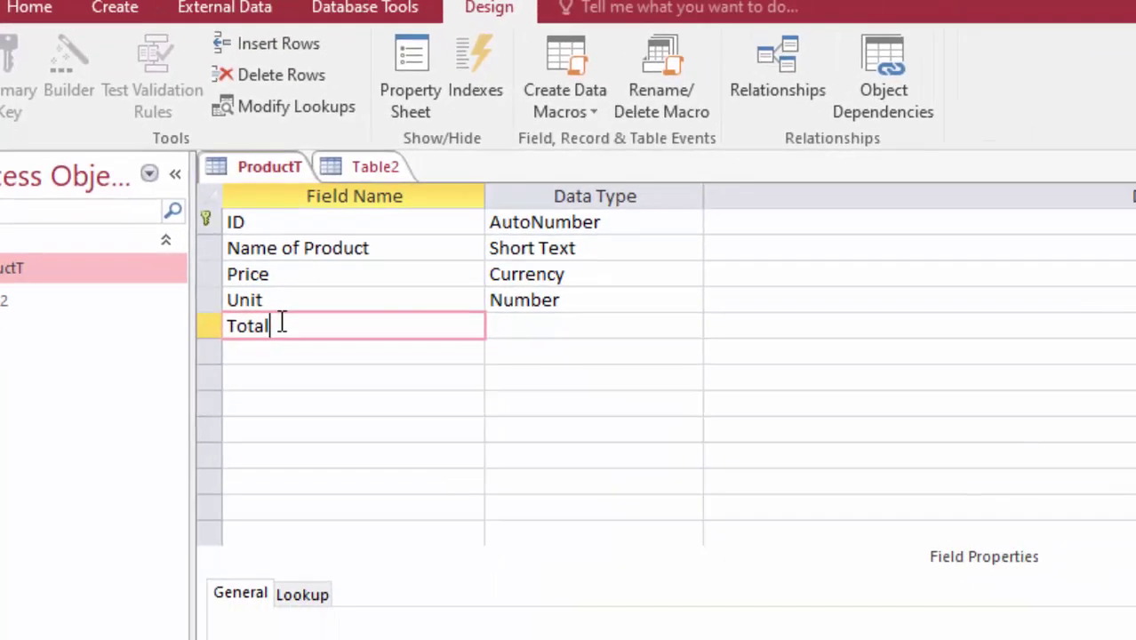
click(655, 325)
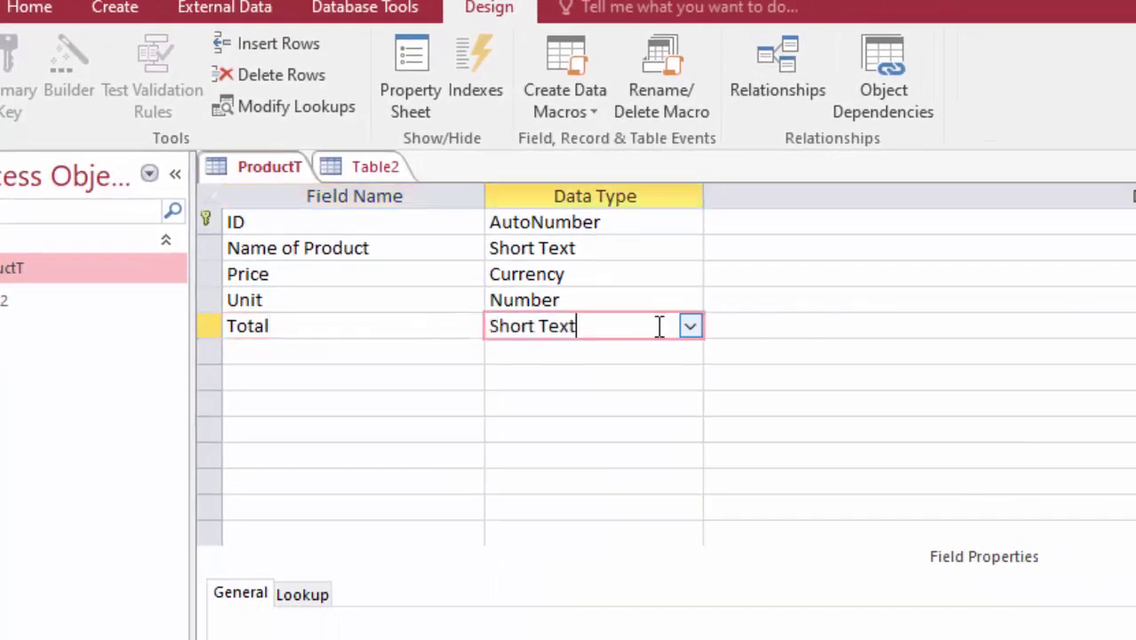
click(689, 328)
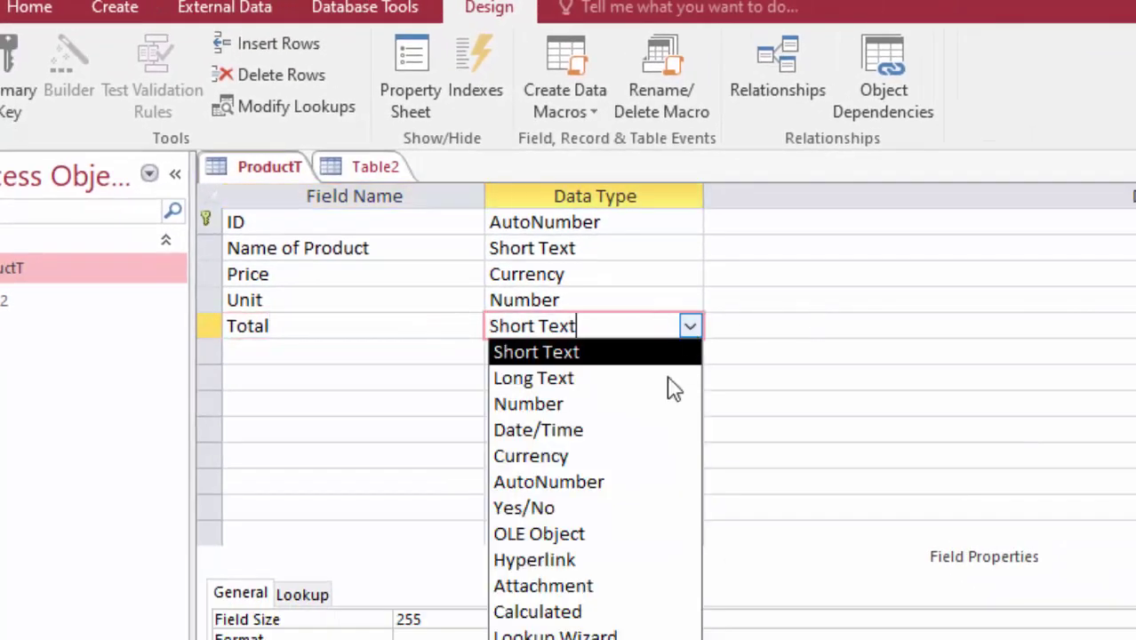
click(625, 611)
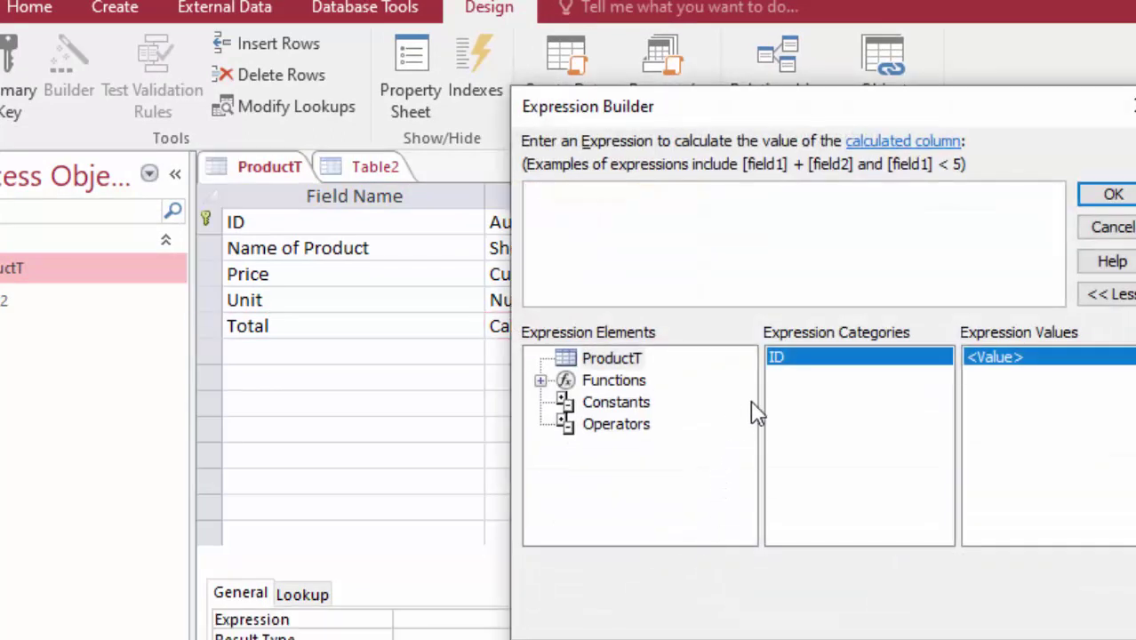
drag(801, 106, 1025, 132)
text([Price]*[Unit])
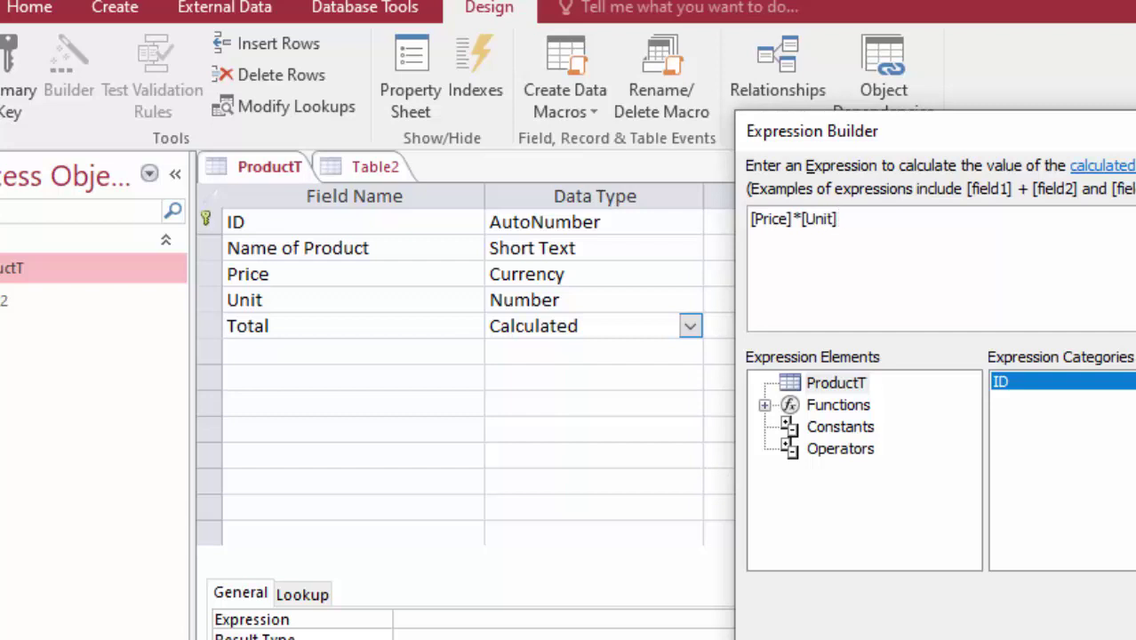
key(Return)
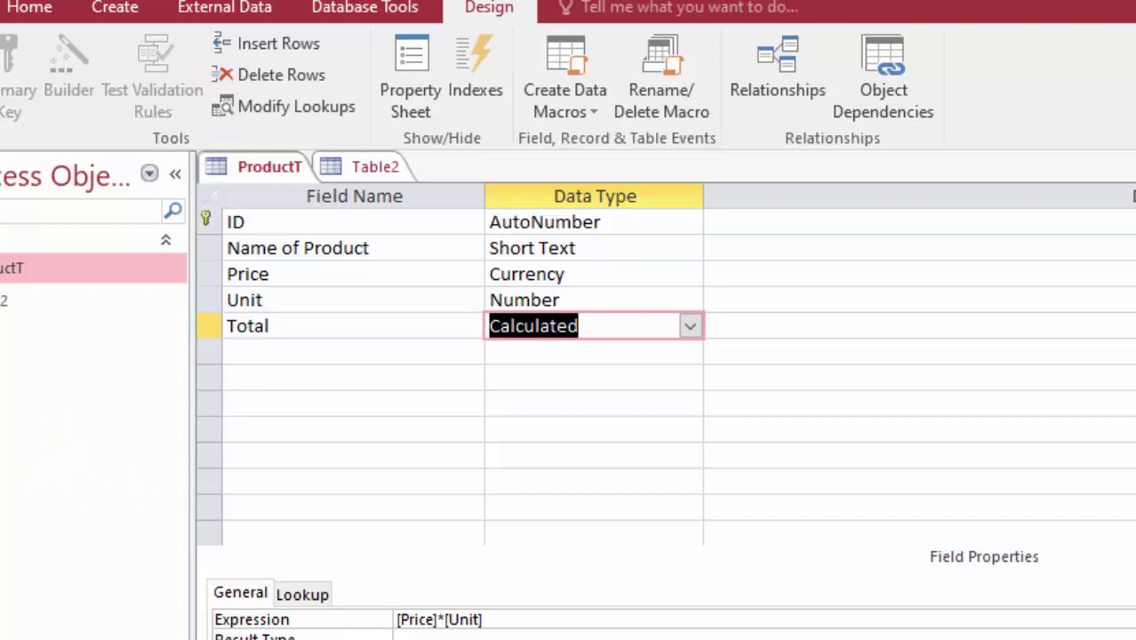
Step: Save and switch to Datasheet view, widen Name of Product, and enter Keyboard, price 200, 6 units
click(811, 543)
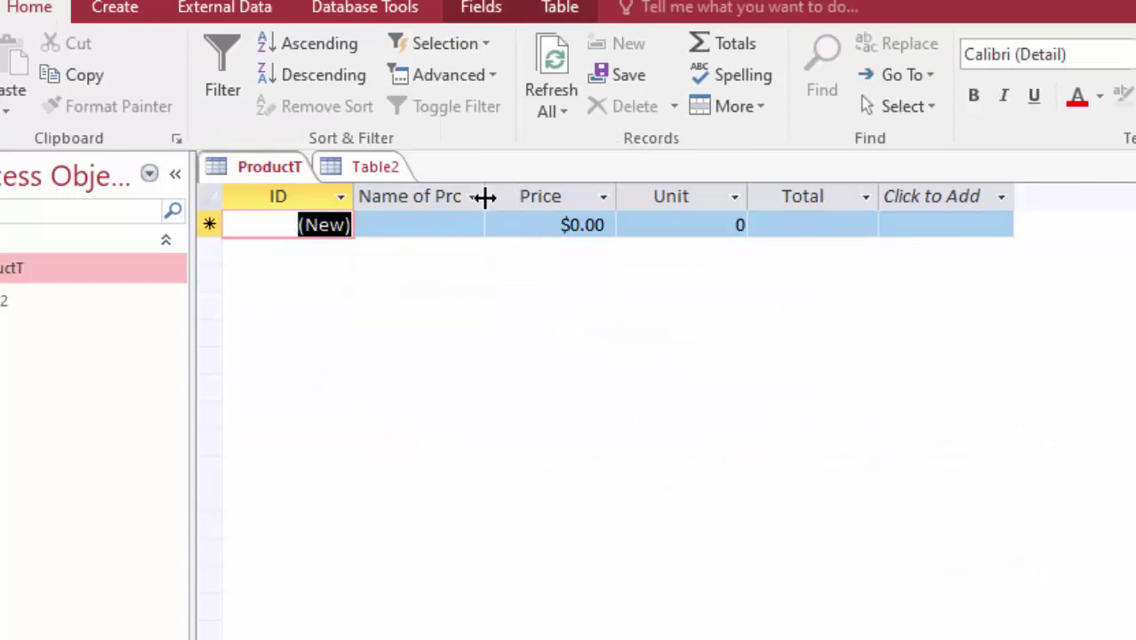
drag(484, 196, 531, 233)
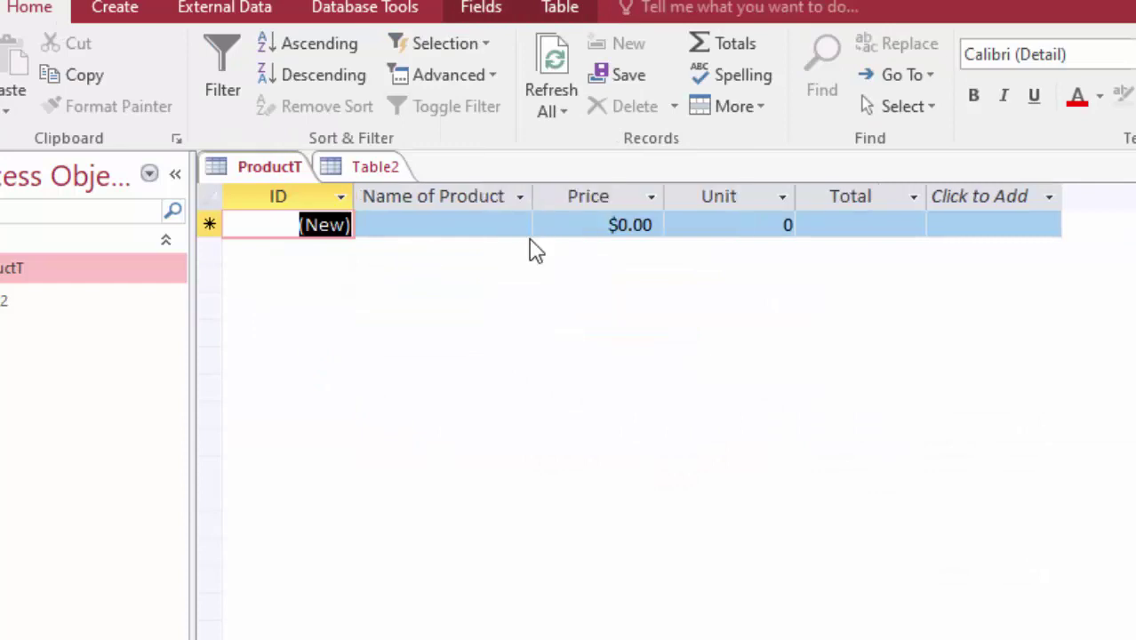
click(462, 234)
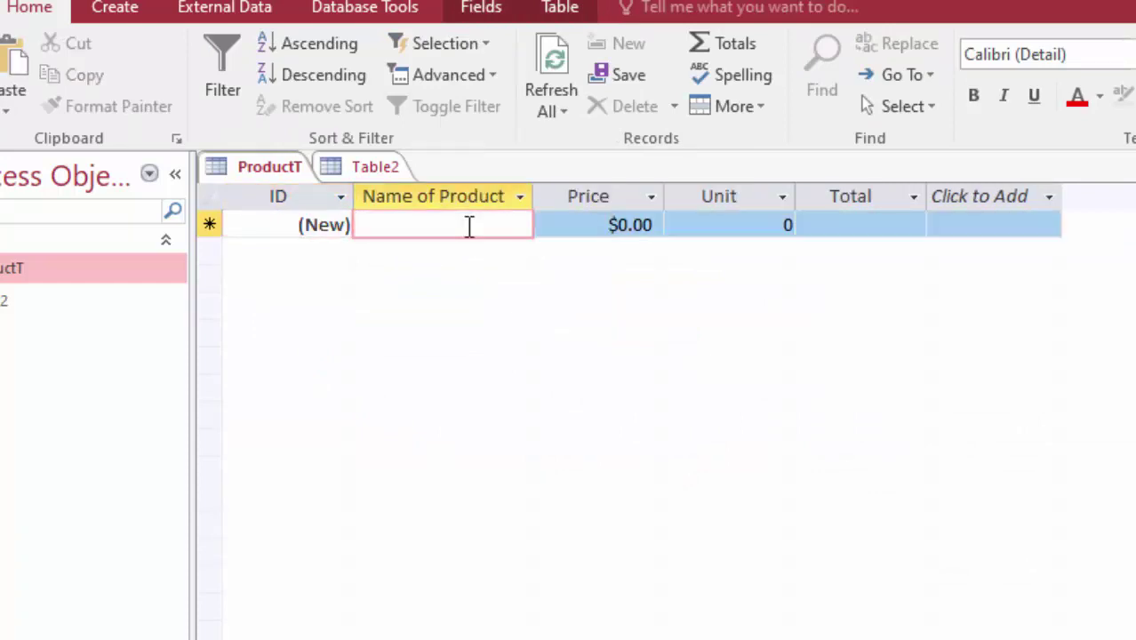
text(Key)
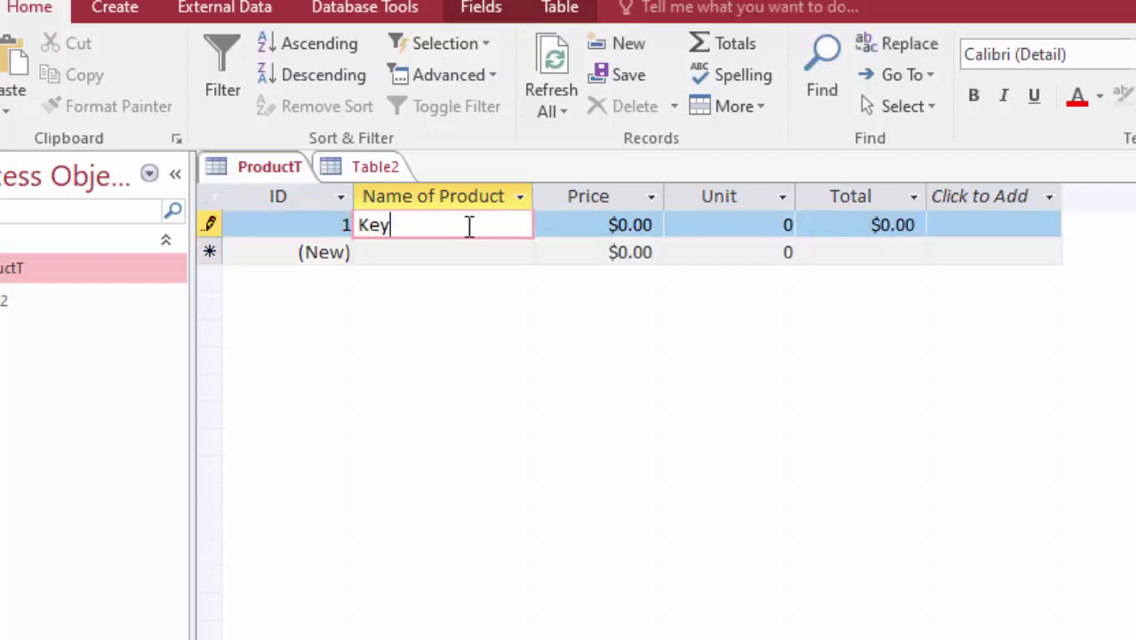
text(board)
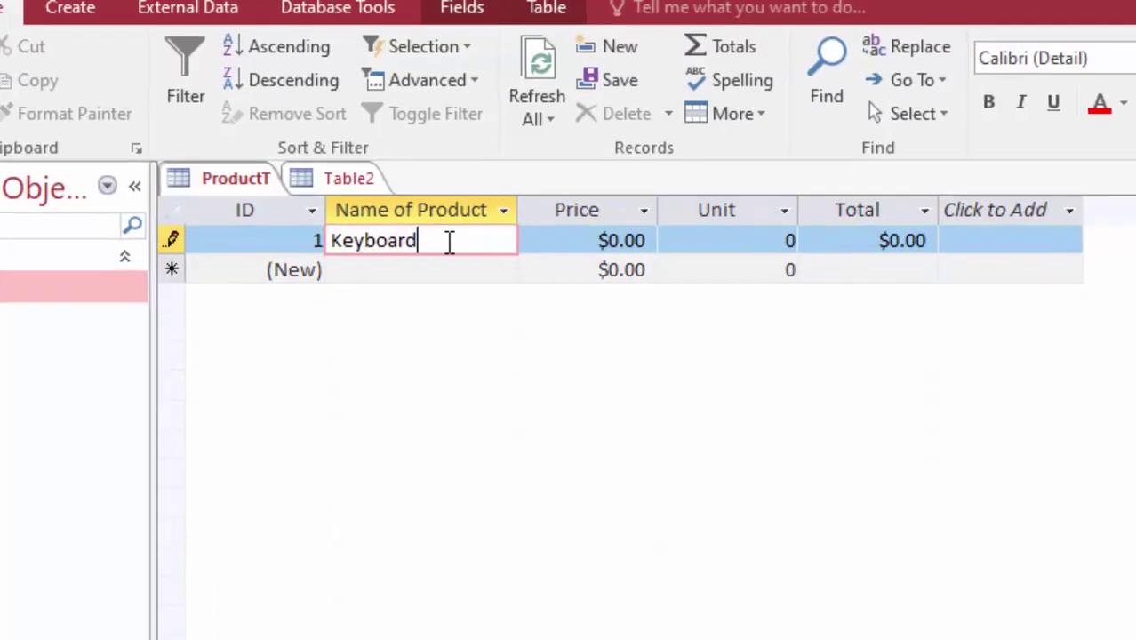
key(Tab)
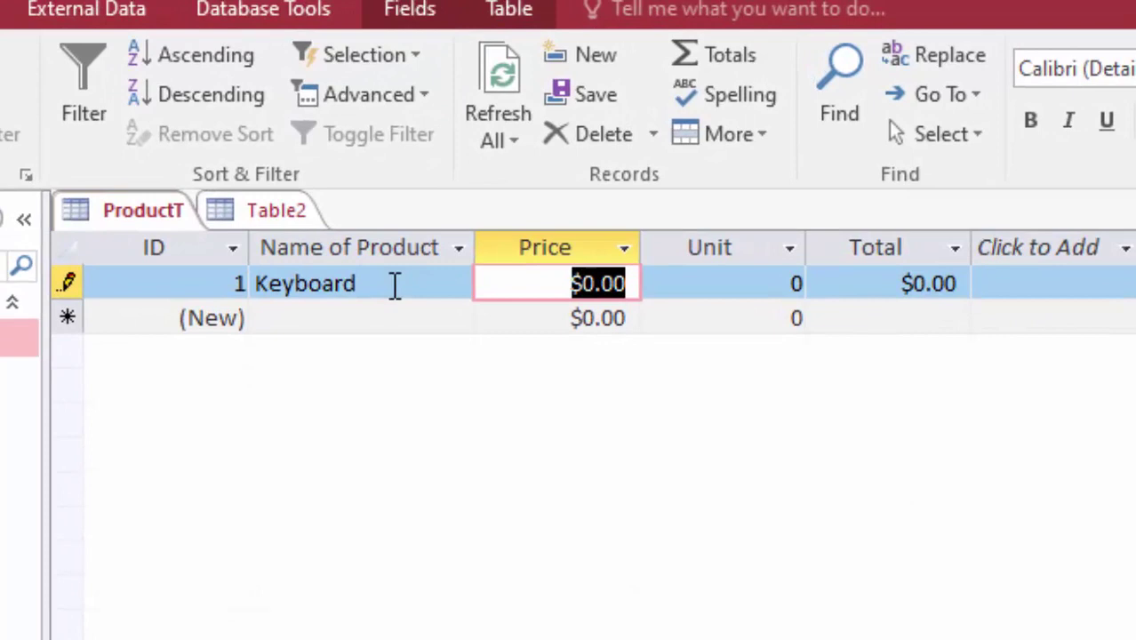
text(2)
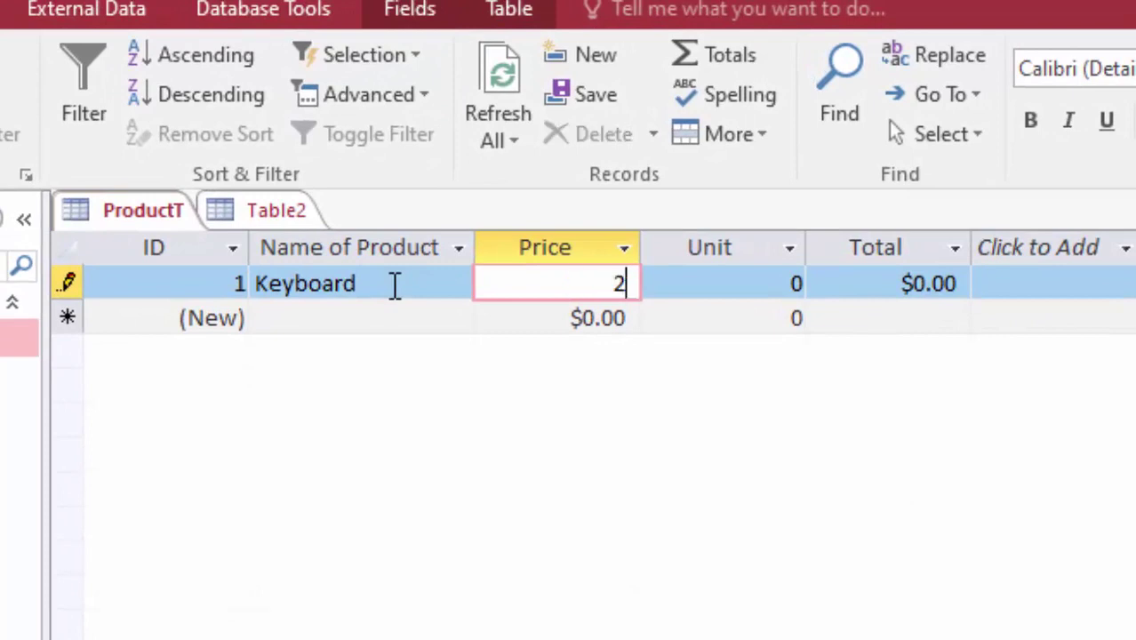
text(00)
key(Tab)
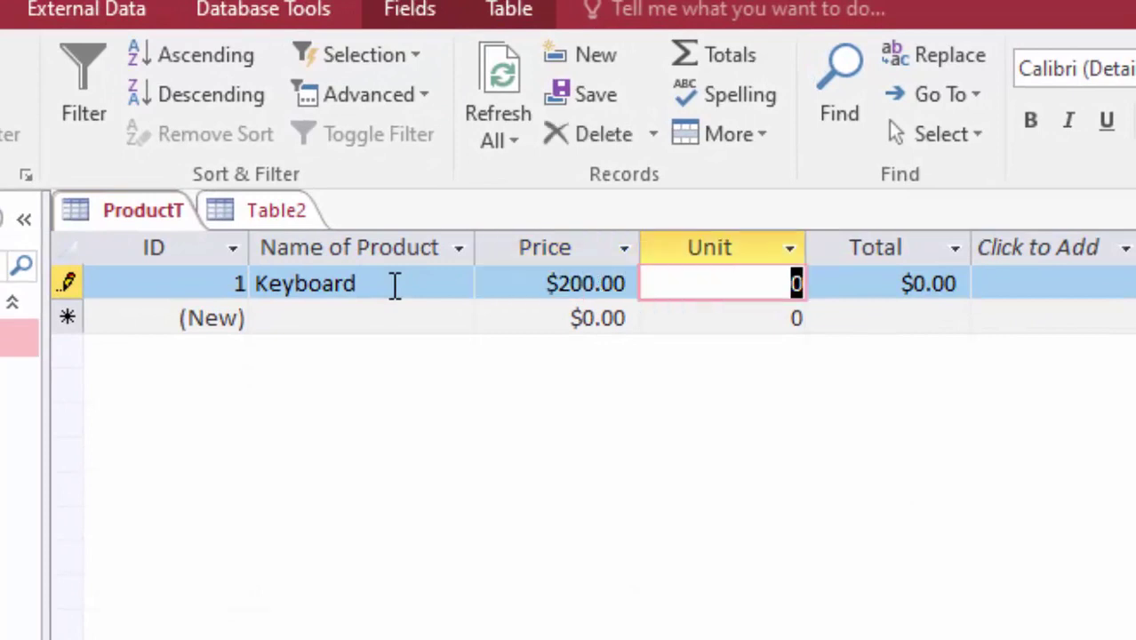
text(6)
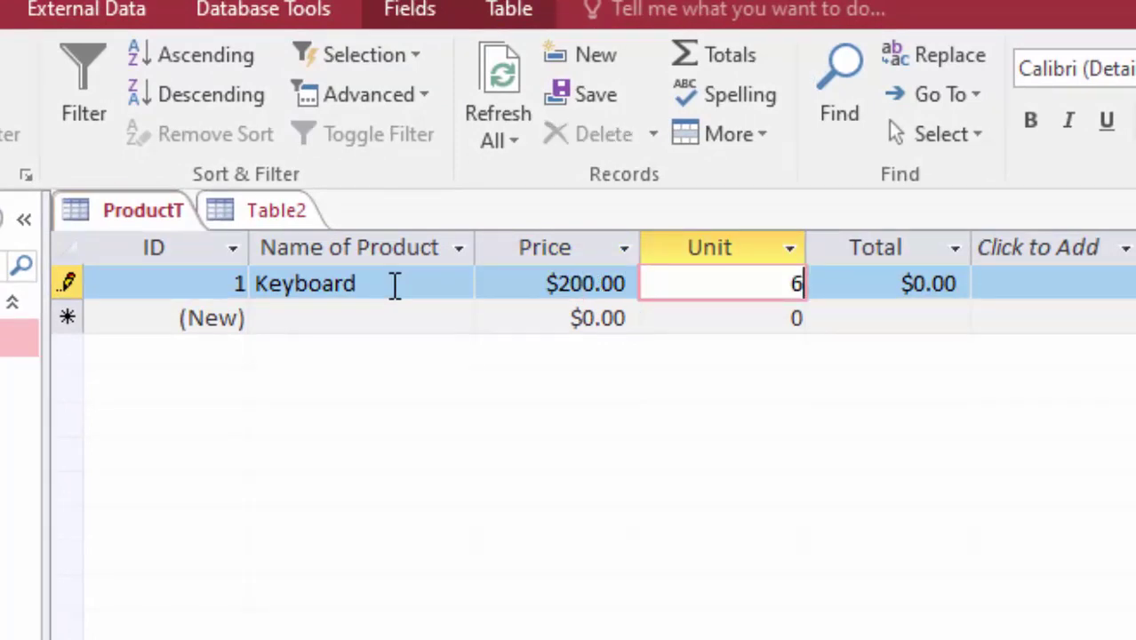
key(Tab)
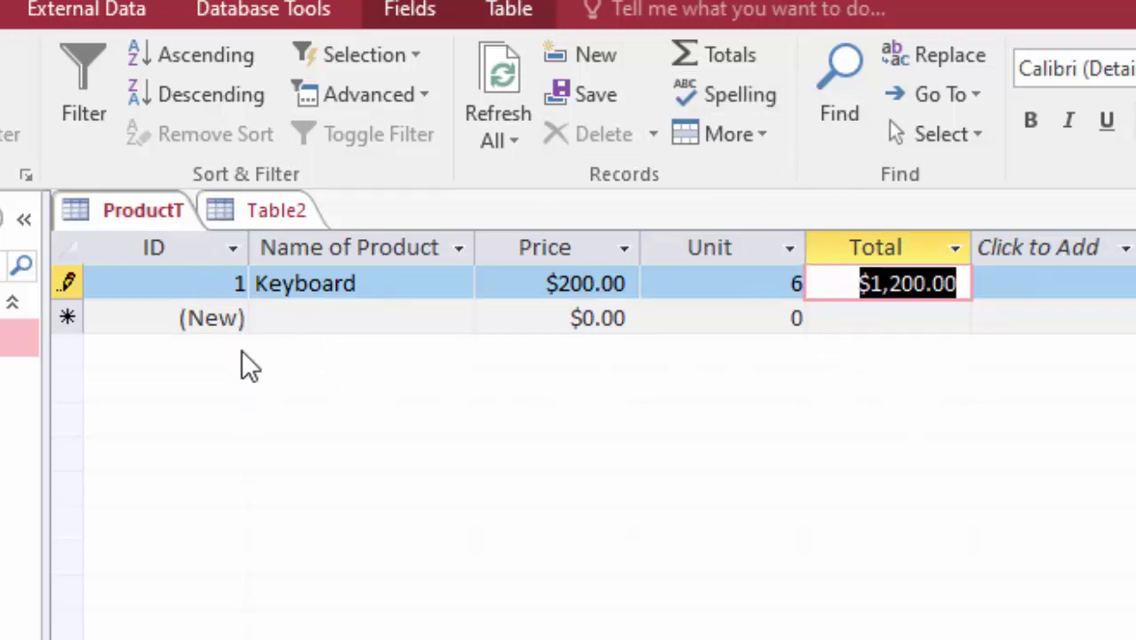
Step: Add a second record: Mouse, price 200, 50 units
click(337, 317)
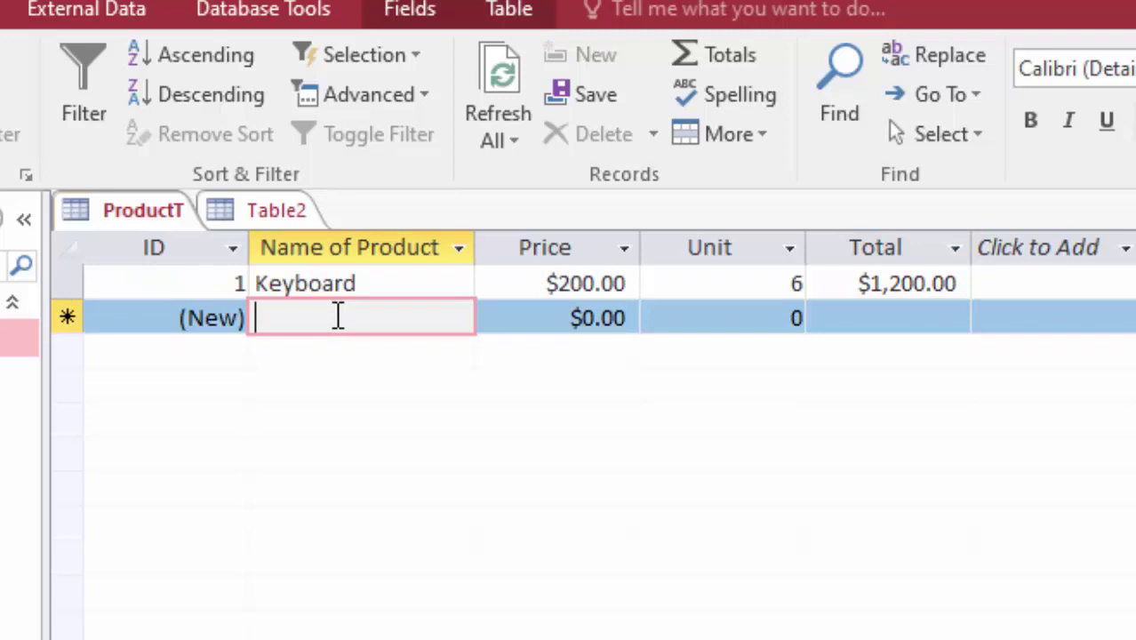
text(M)
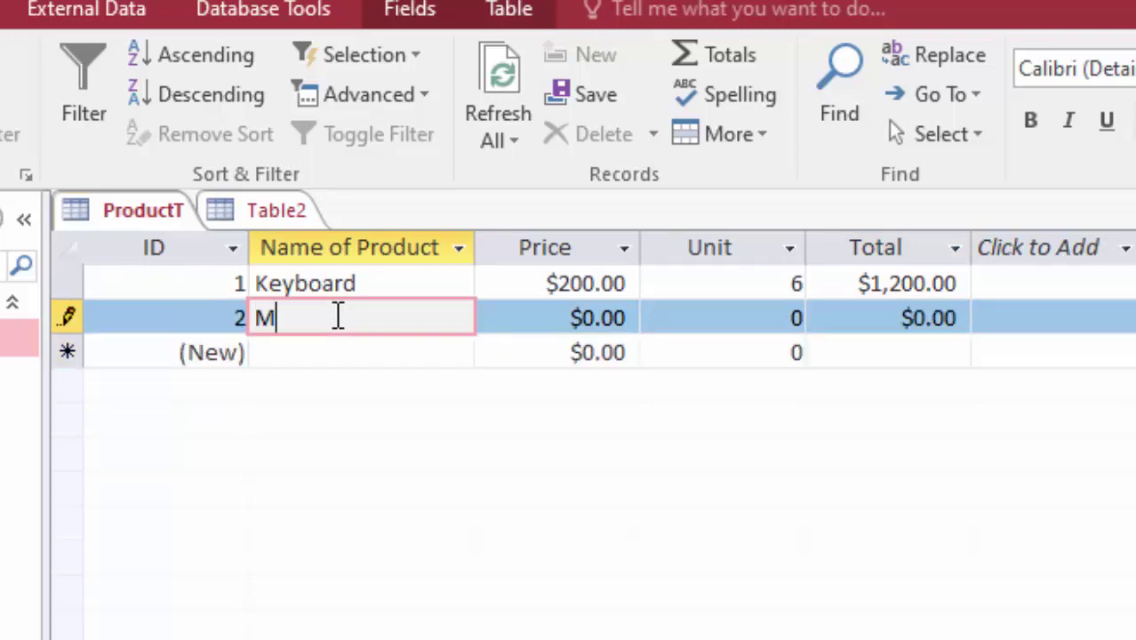
text(ouse)
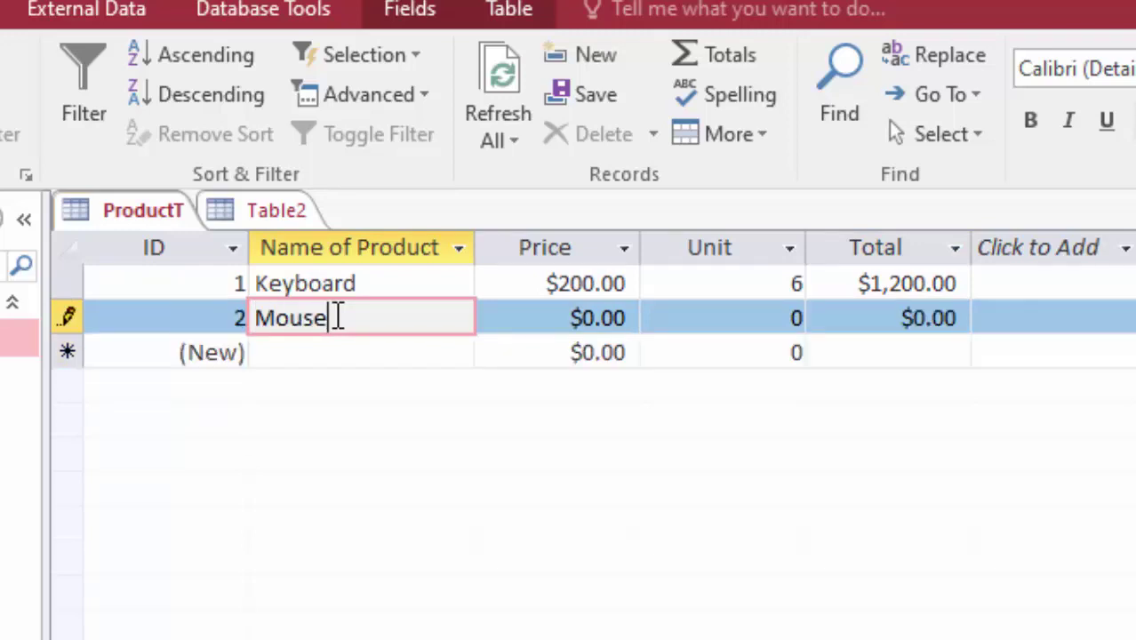
key(Tab)
text(2)
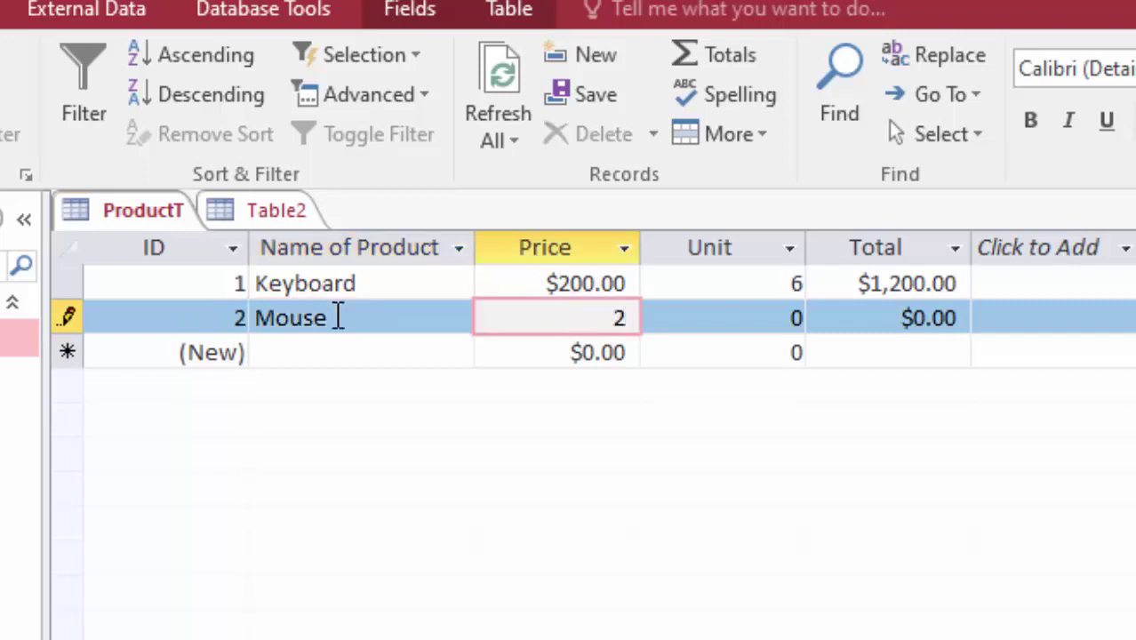
text(00)
key(Tab)
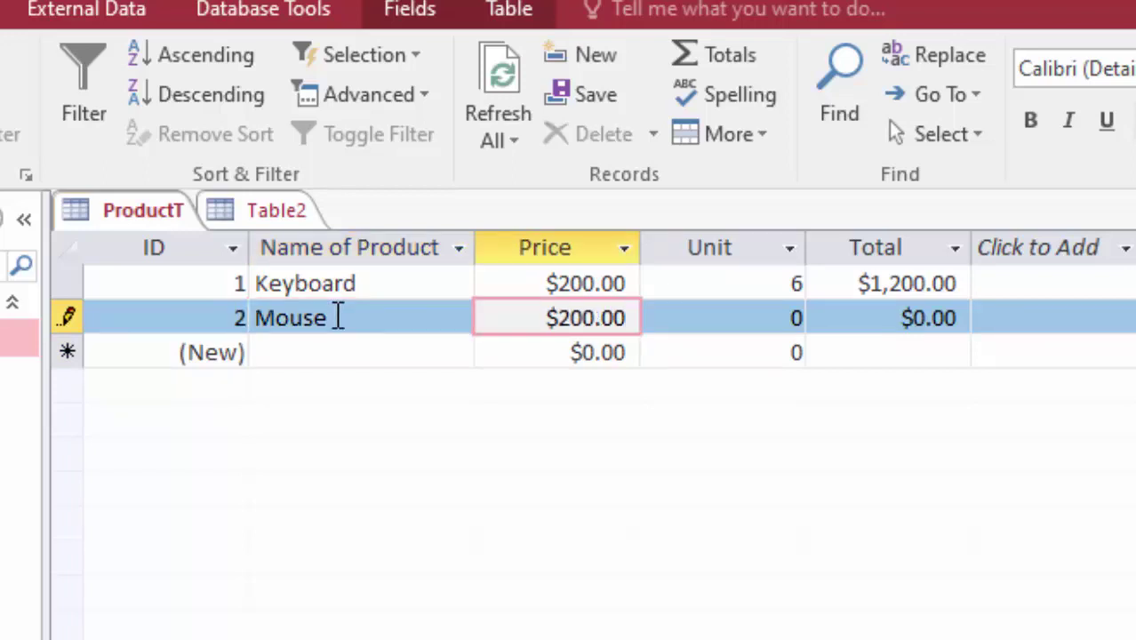
text(5)
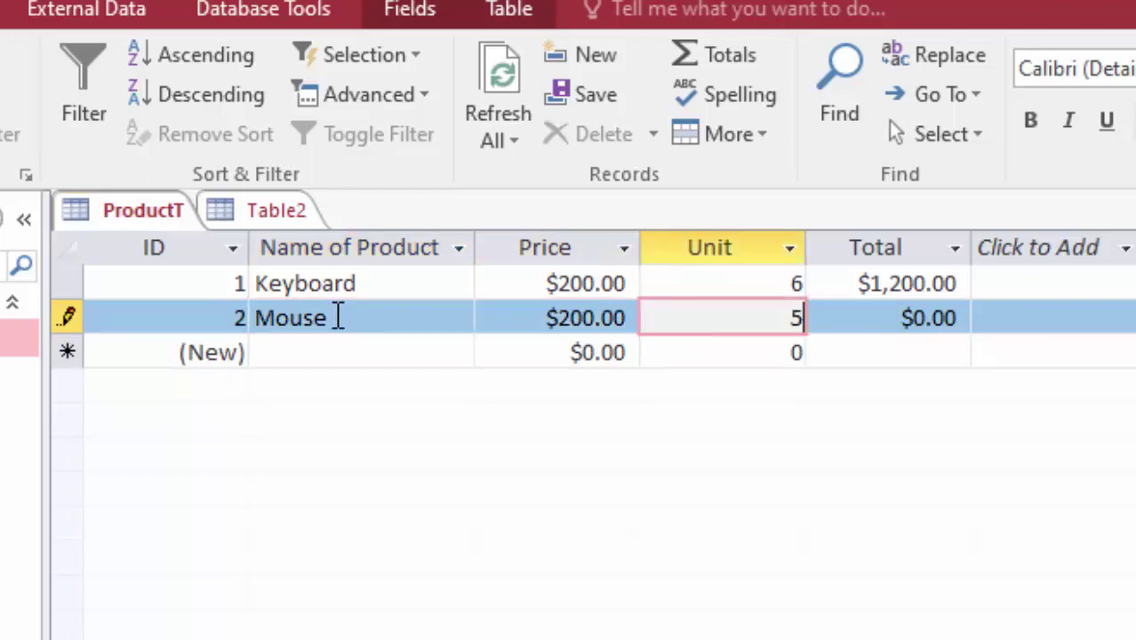
text(0)
key(Tab)
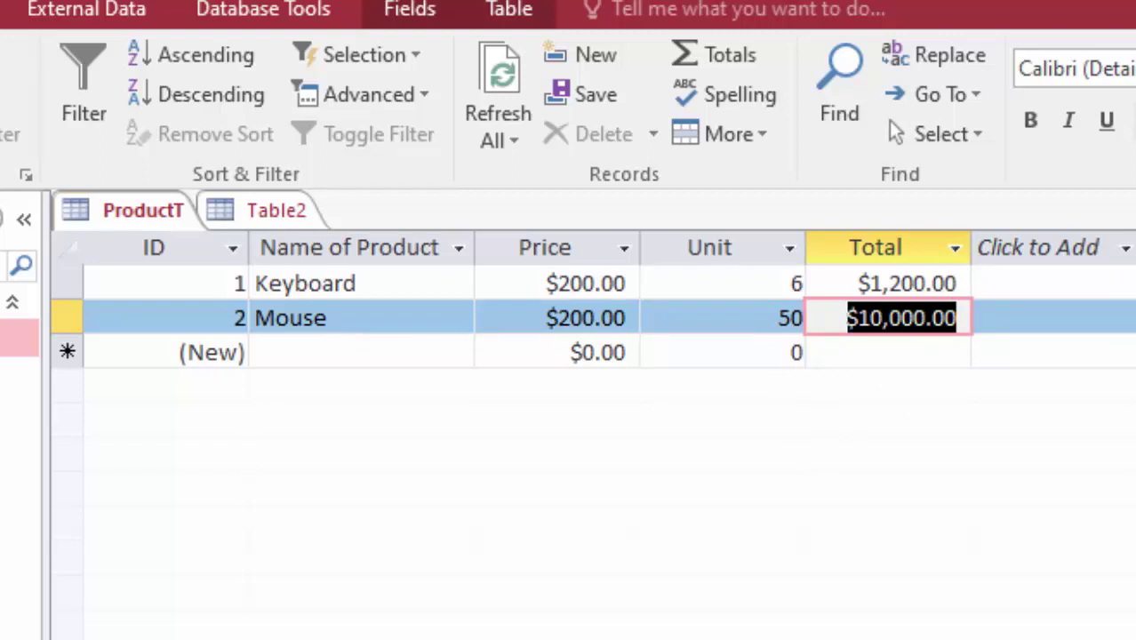
Step: Open Table2 in Design View, saving it under its default name Table2
right_click(268, 210)
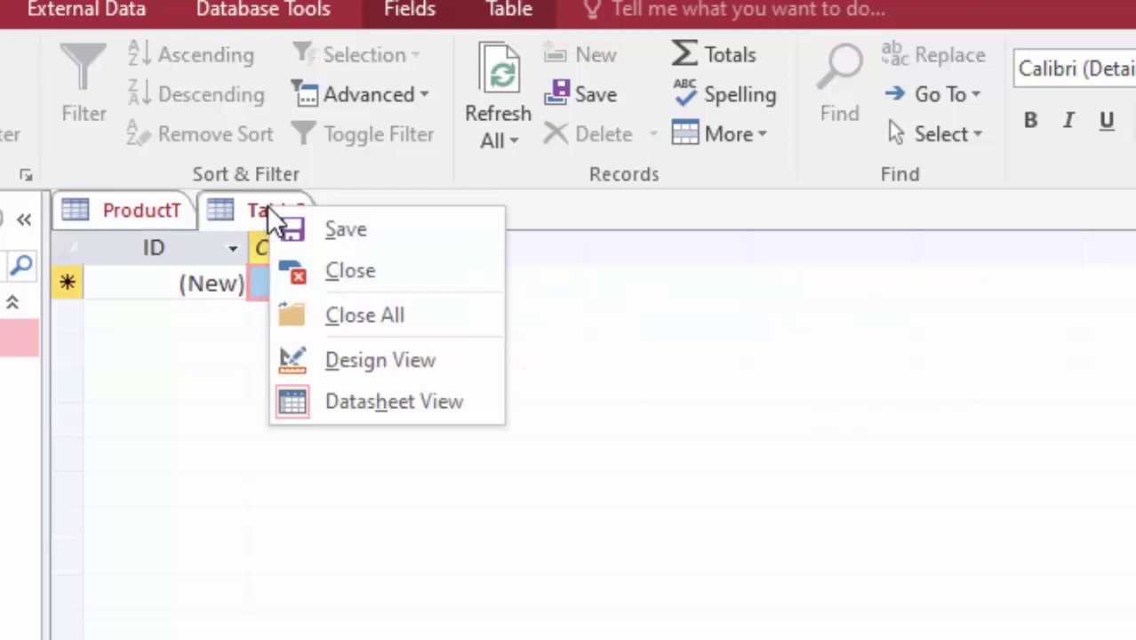
click(114, 482)
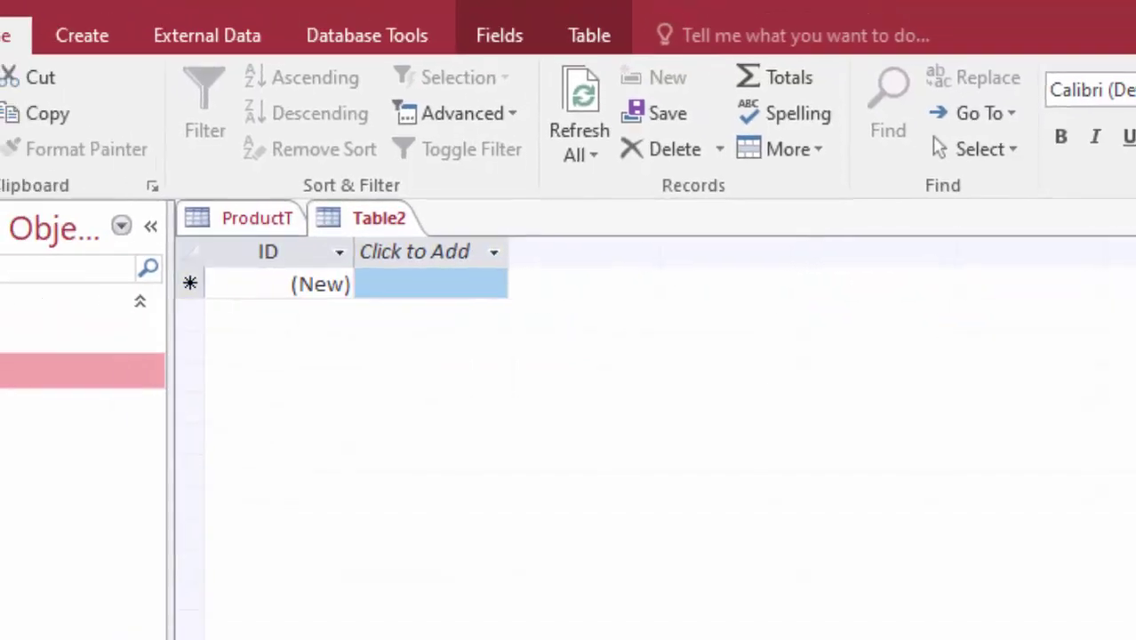
right_click(62, 364)
click(90, 415)
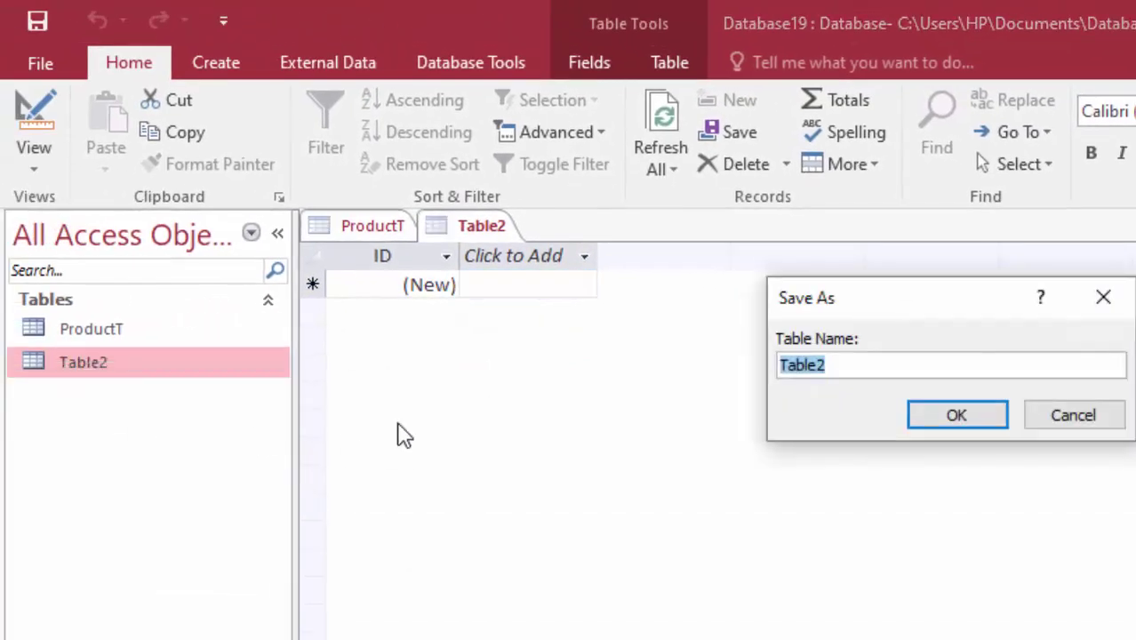
click(941, 415)
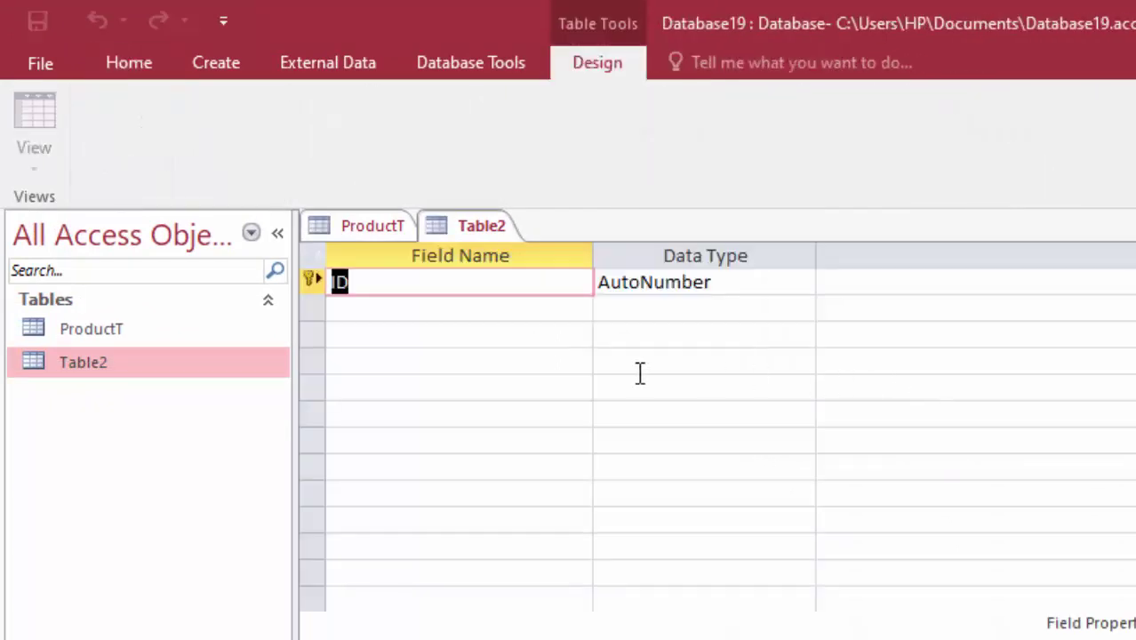
Step: Insert a Short Text Customer Id field above Name of Product, then save and view the datasheet
click(111, 329)
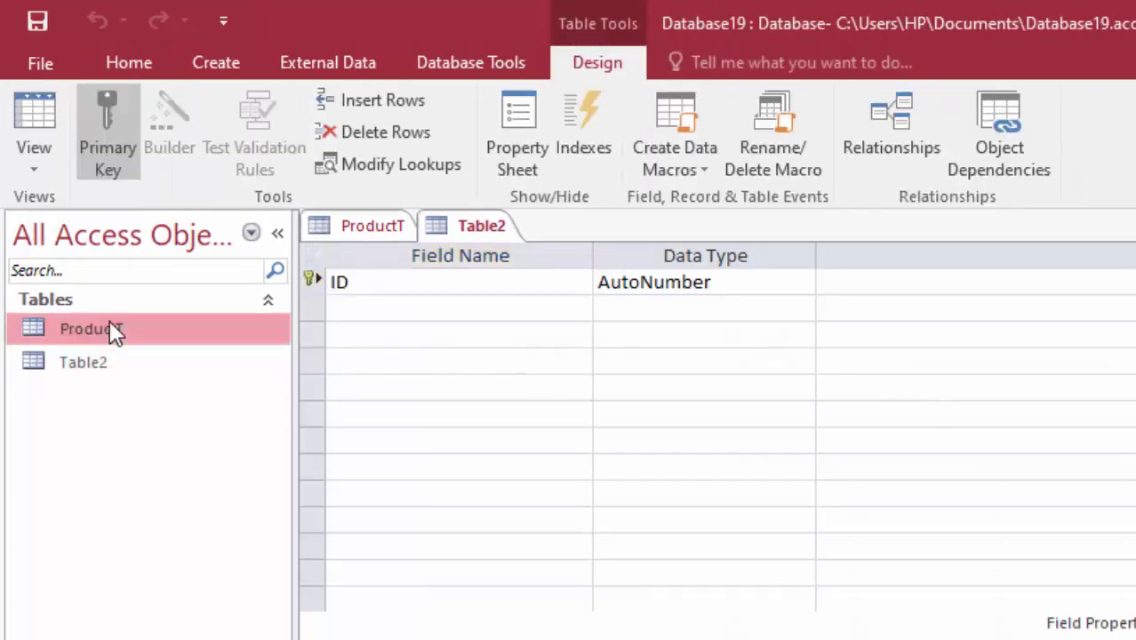
right_click(111, 327)
click(143, 387)
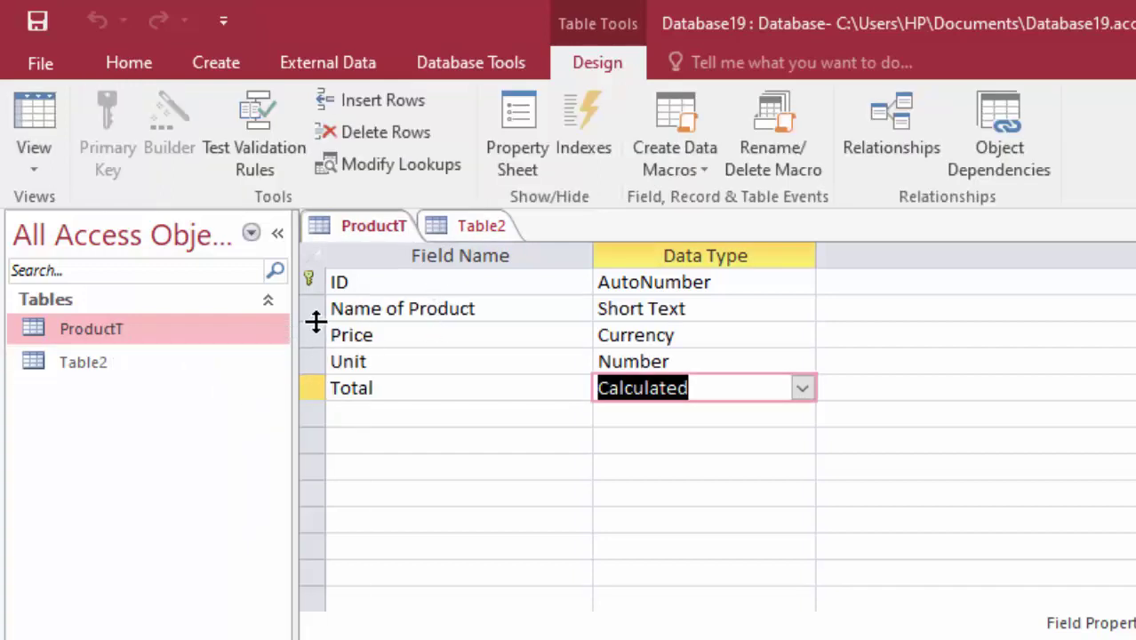
click(310, 303)
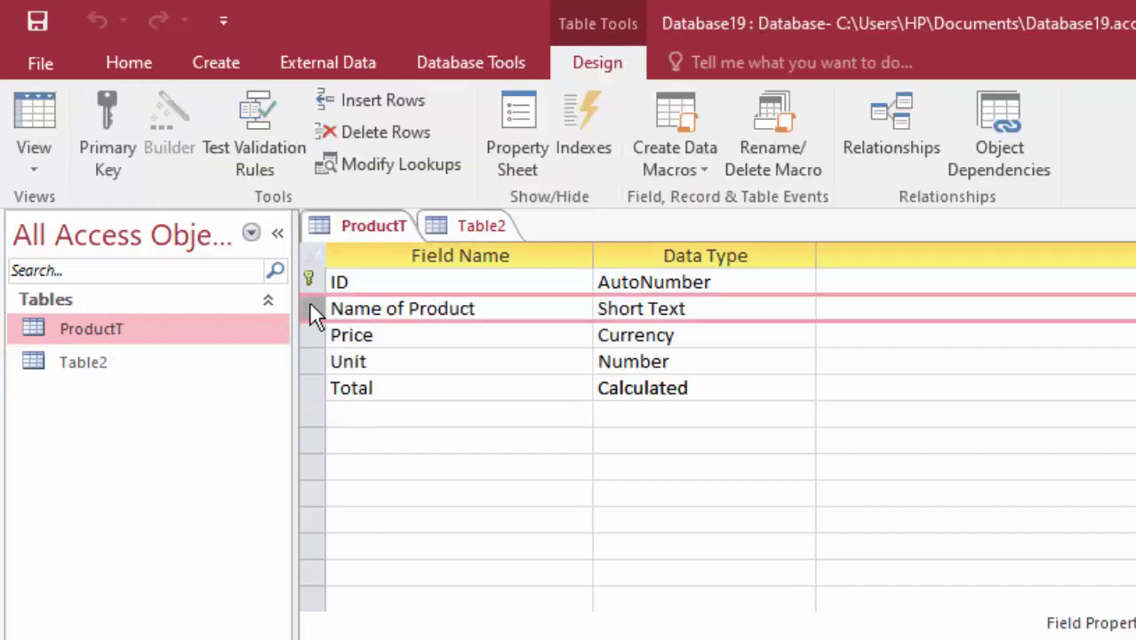
right_click(310, 303)
click(382, 457)
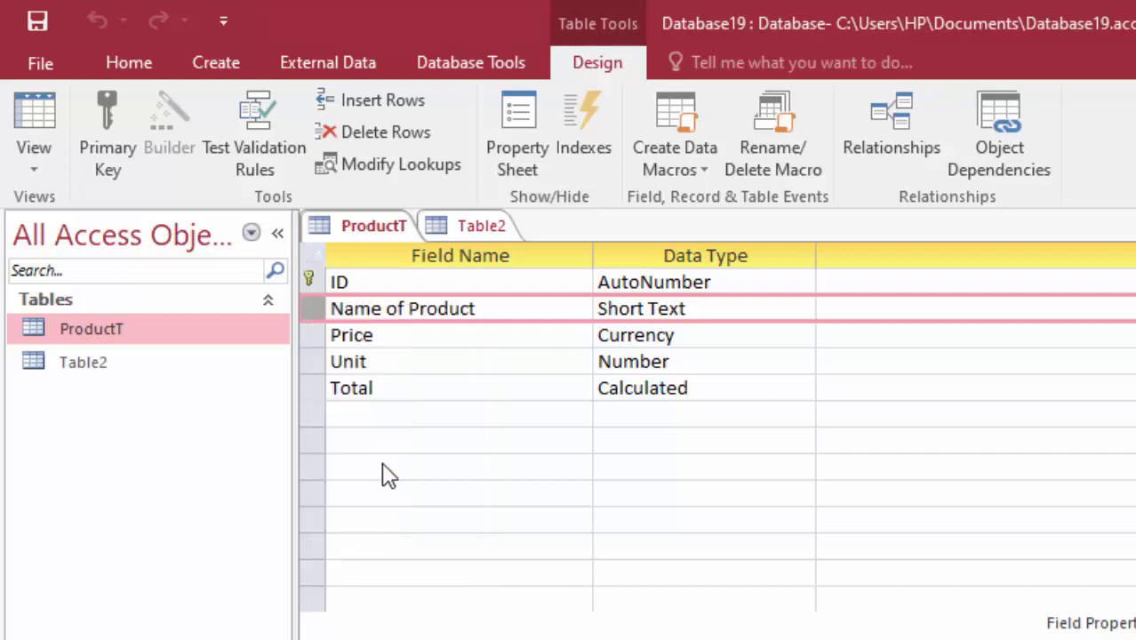
click(374, 316)
text(Custo)
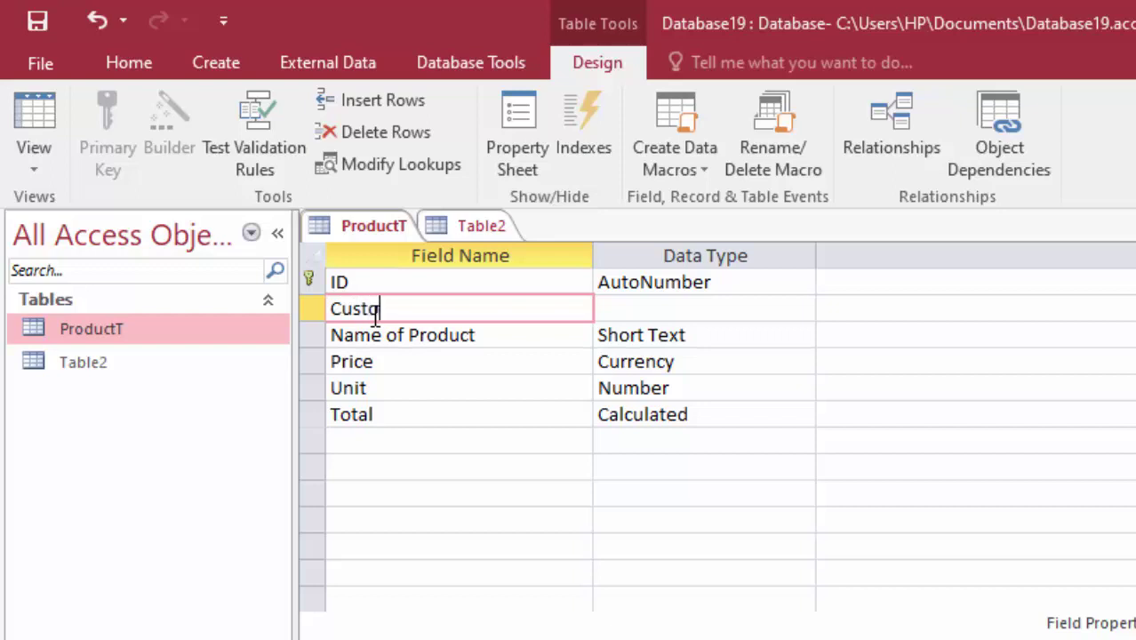
text(mer Id)
click(707, 308)
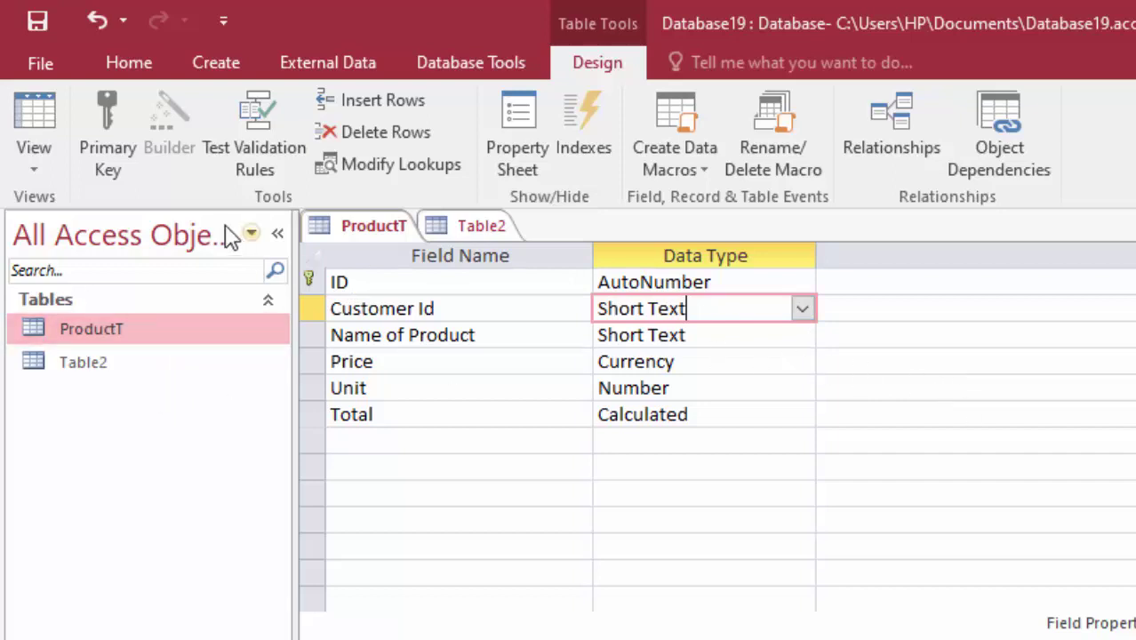
click(27, 120)
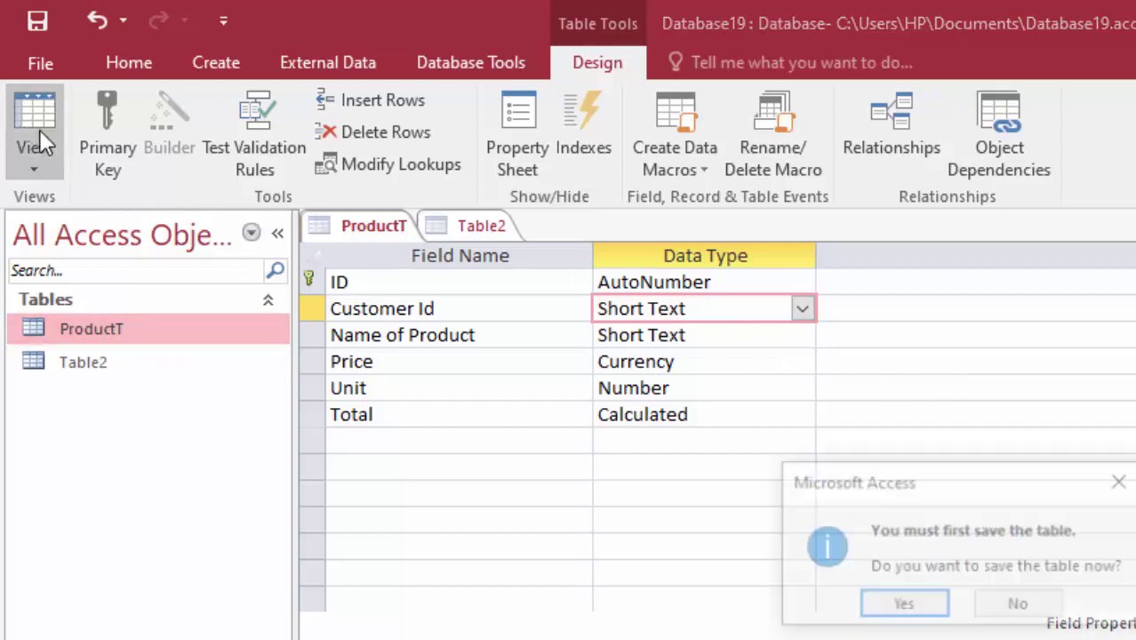
click(900, 608)
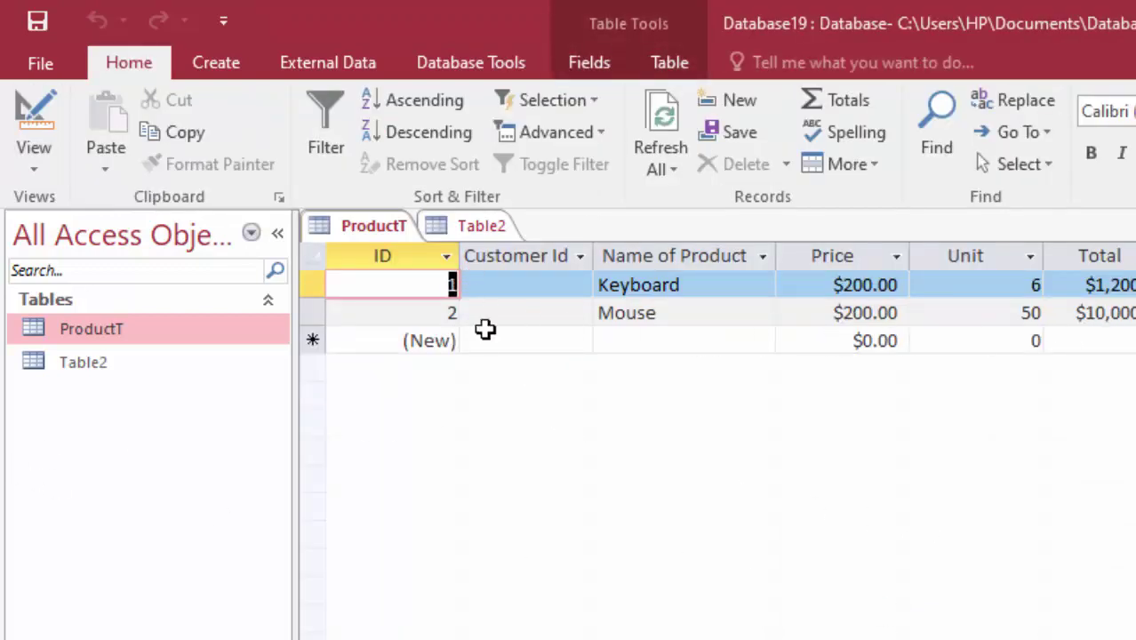
Step: Enter Customer Id A01 for Keyboard, Mouse and a new third record
click(517, 287)
text(A01)
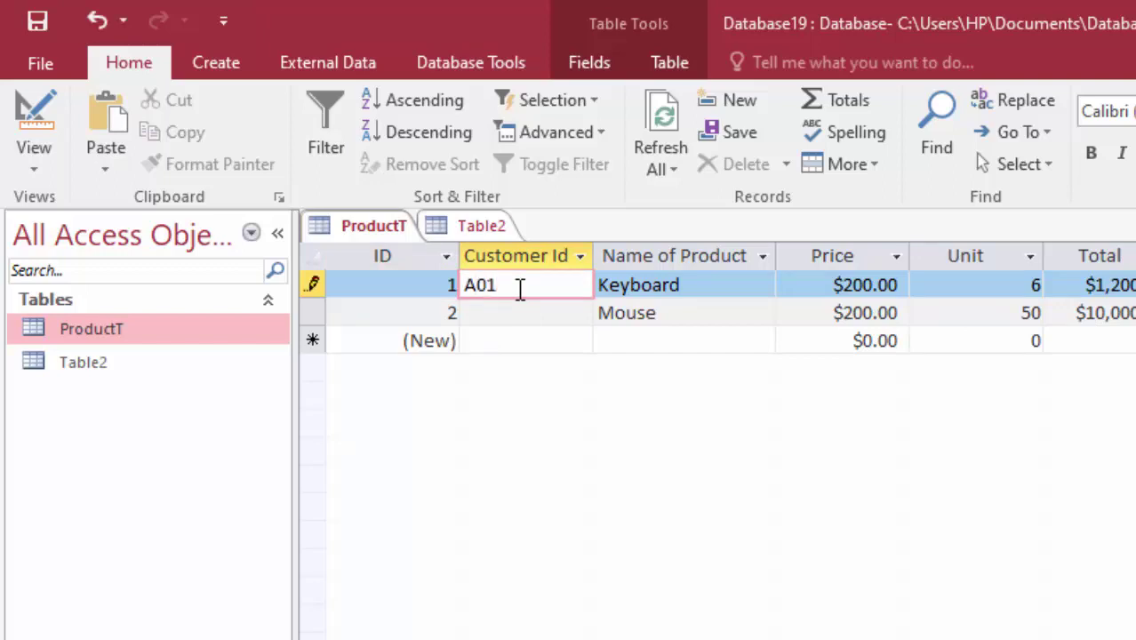
key(Tab)
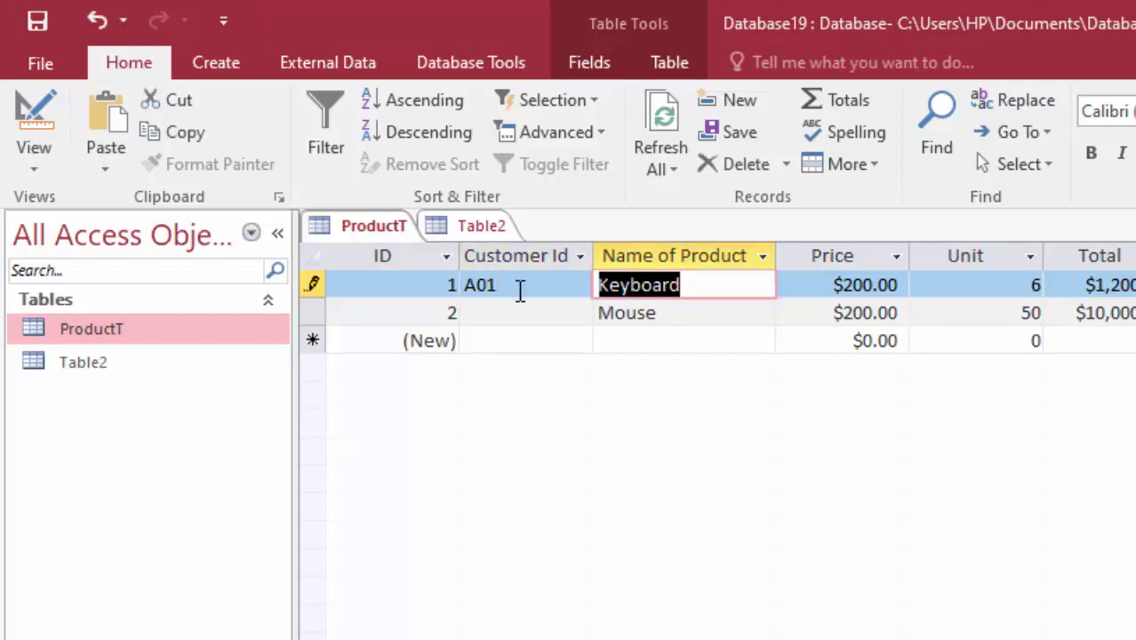
click(519, 311)
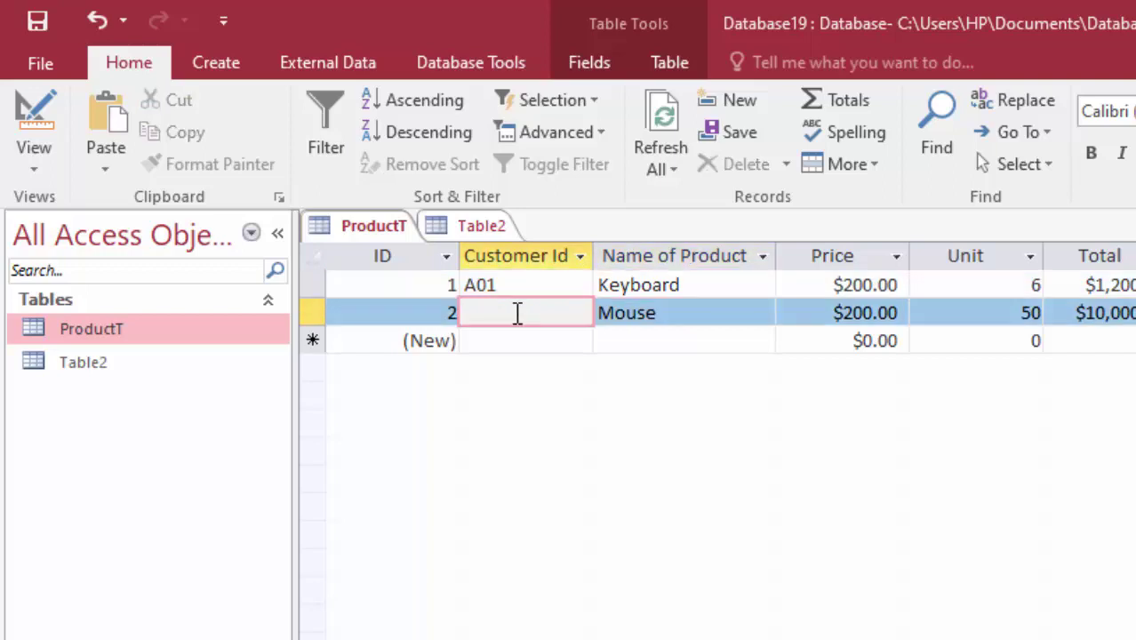
text(A0)
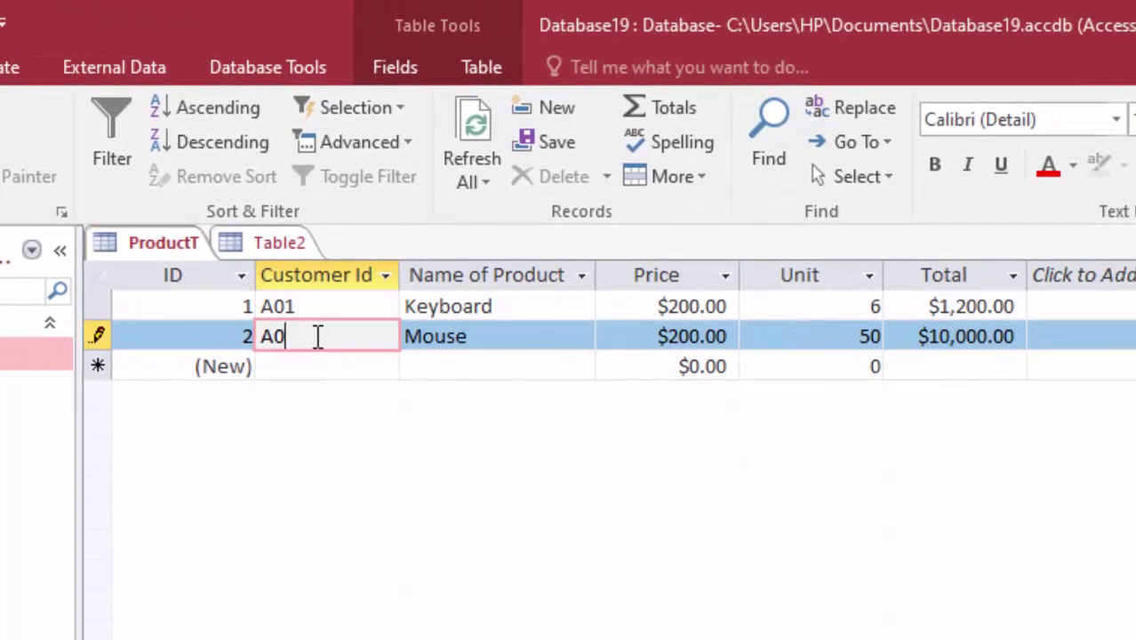
text(1)
key(Tab)
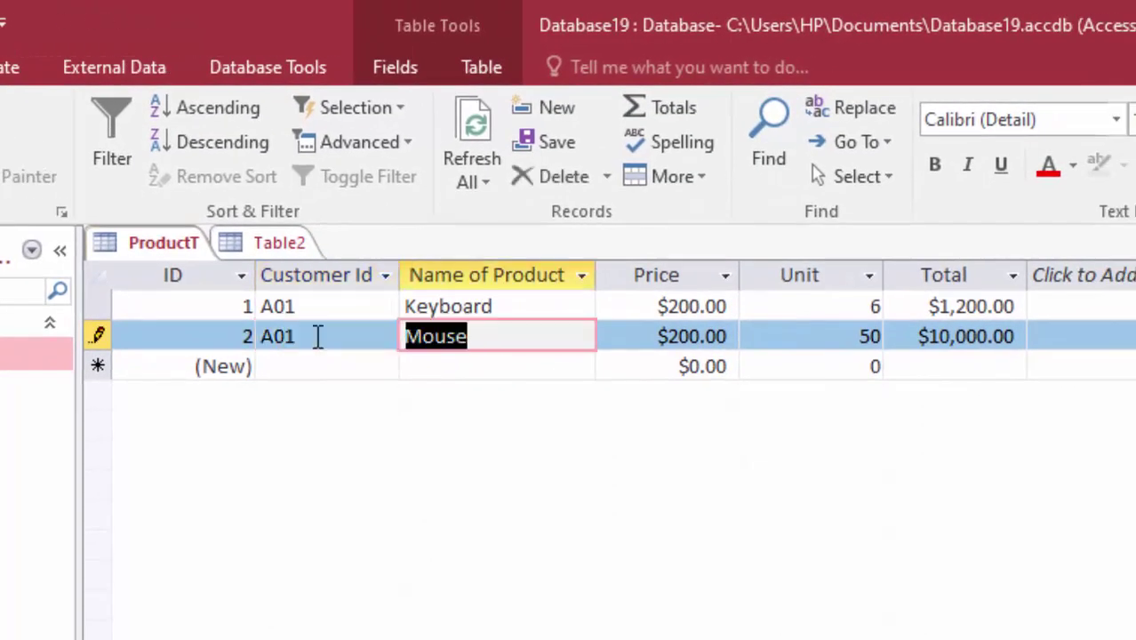
key(Tab)
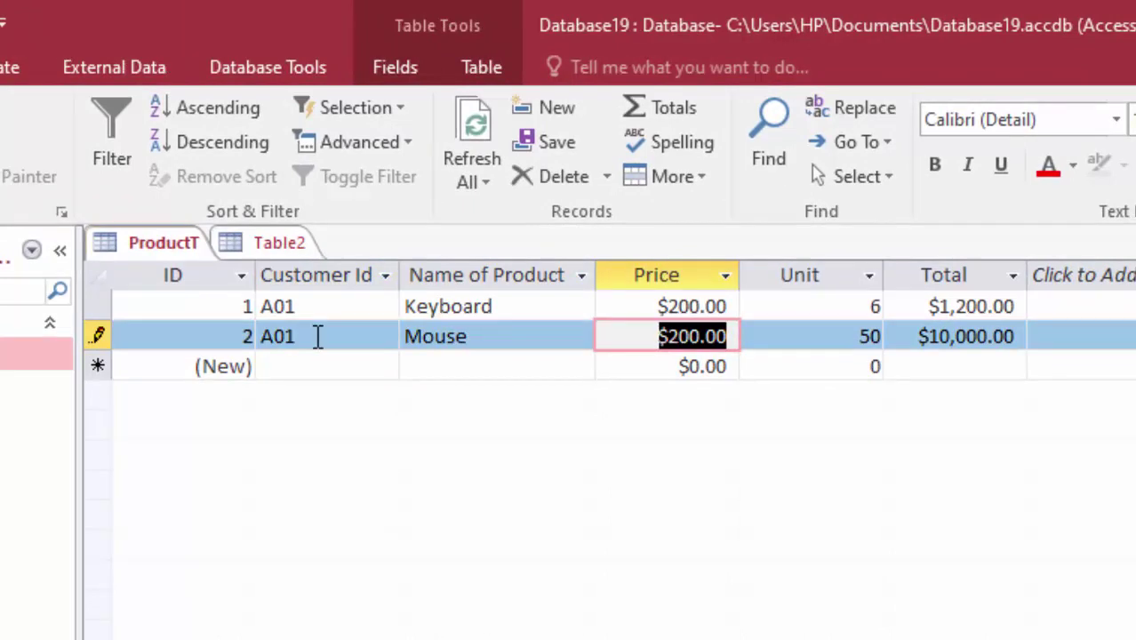
click(336, 365)
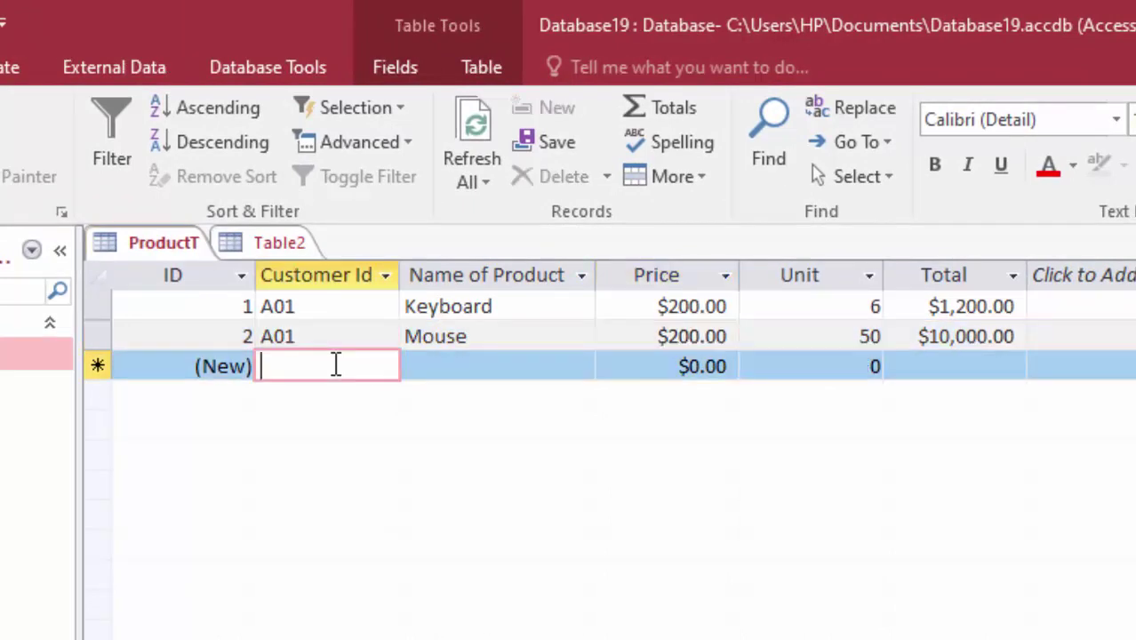
text(A01)
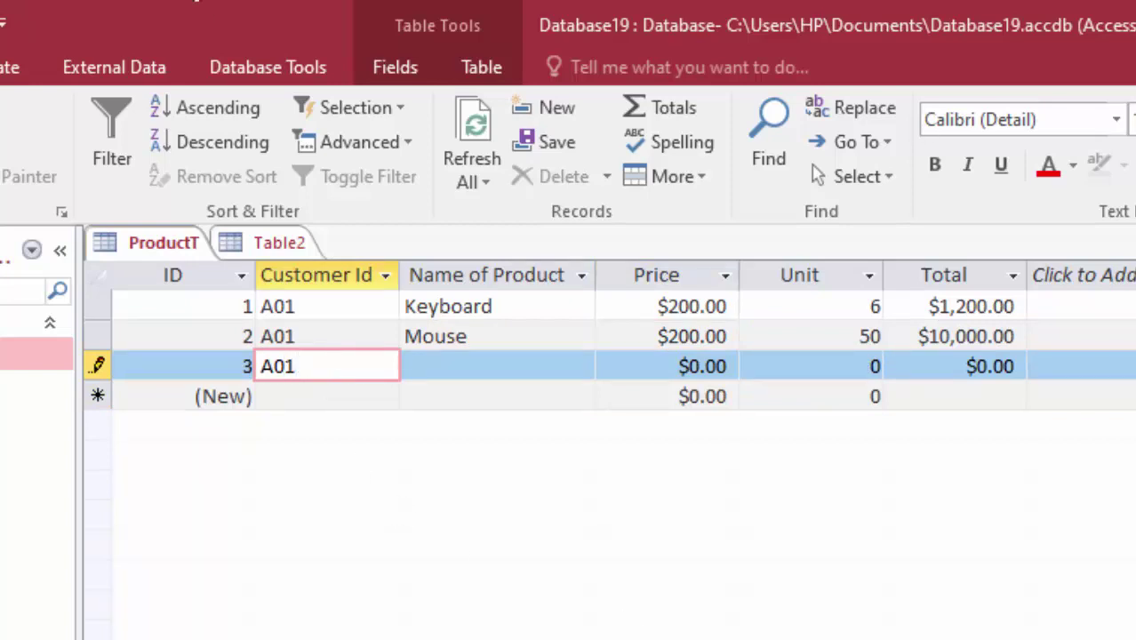
key(shift+Return)
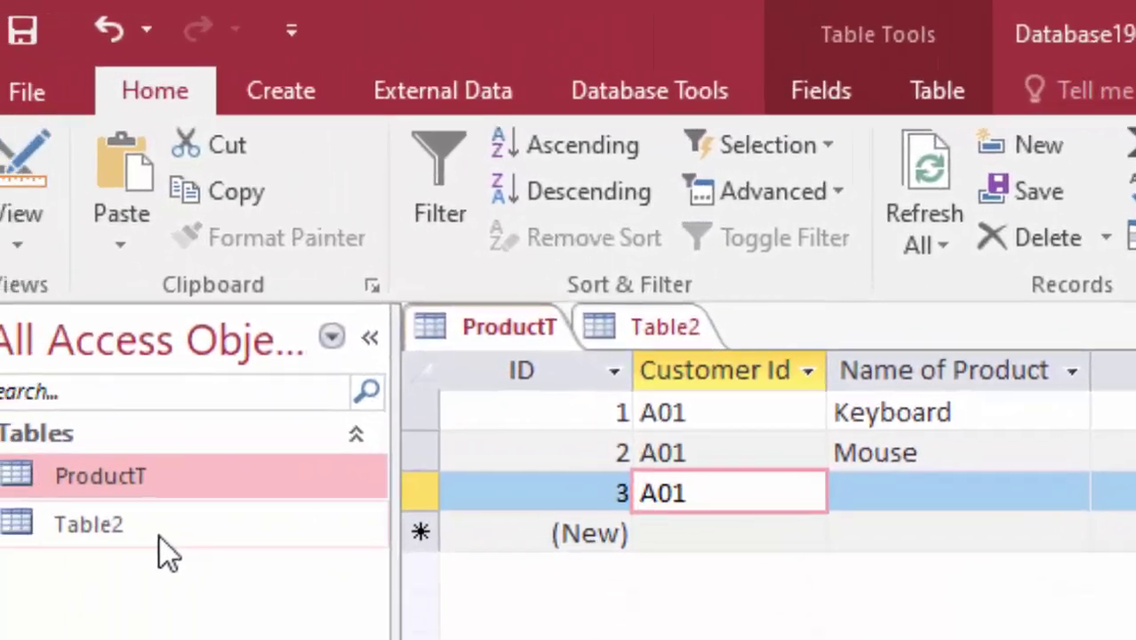
Step: Open Table2 in Design View and rename its ID field to Customer Id, Short Text
click(199, 569)
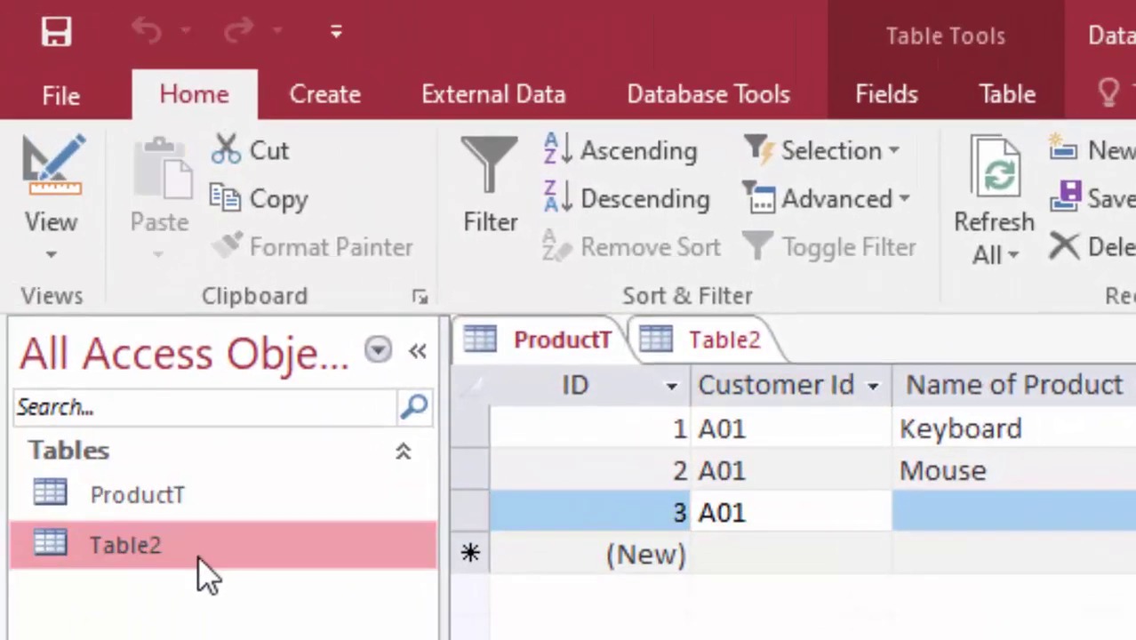
right_click(199, 569)
click(329, 630)
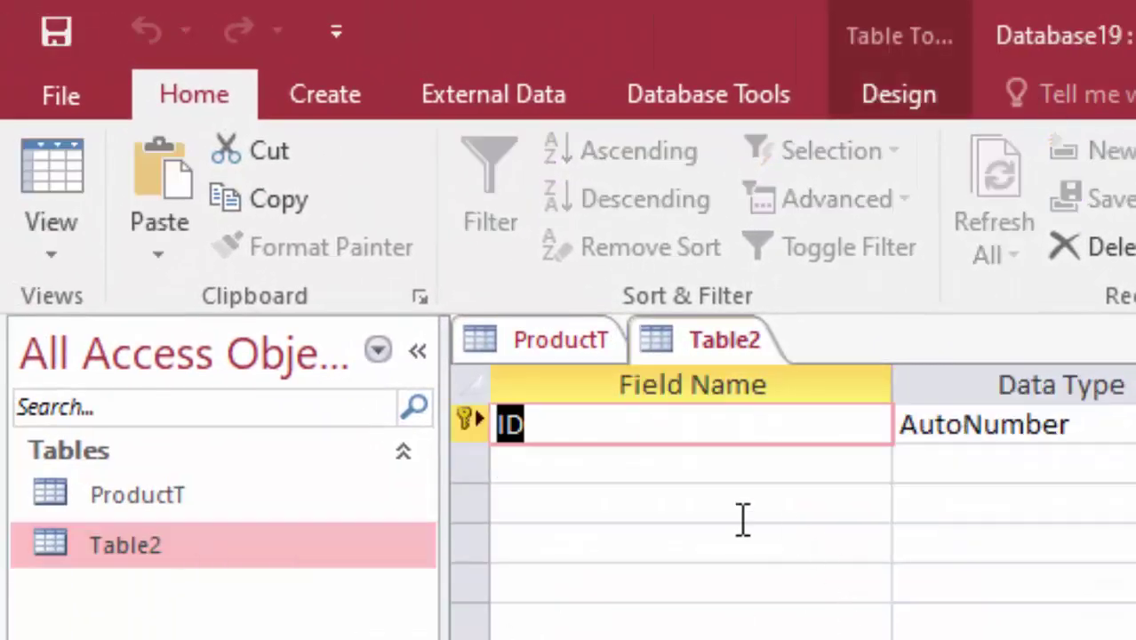
key(Delete)
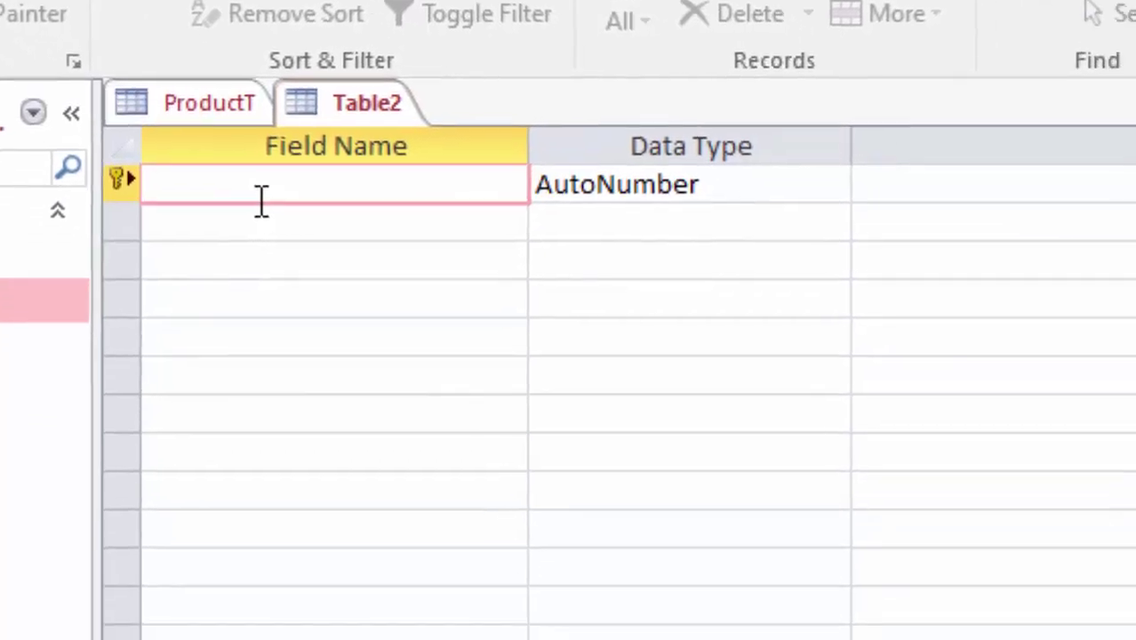
text(Cust)
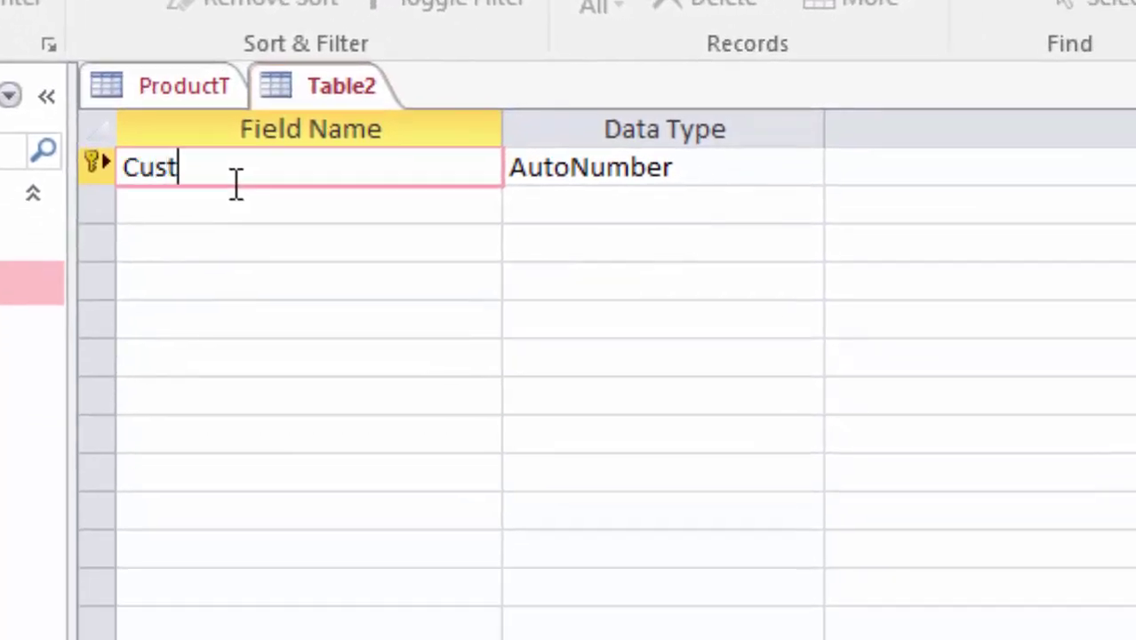
text(omer )
text(Id)
key(Tab)
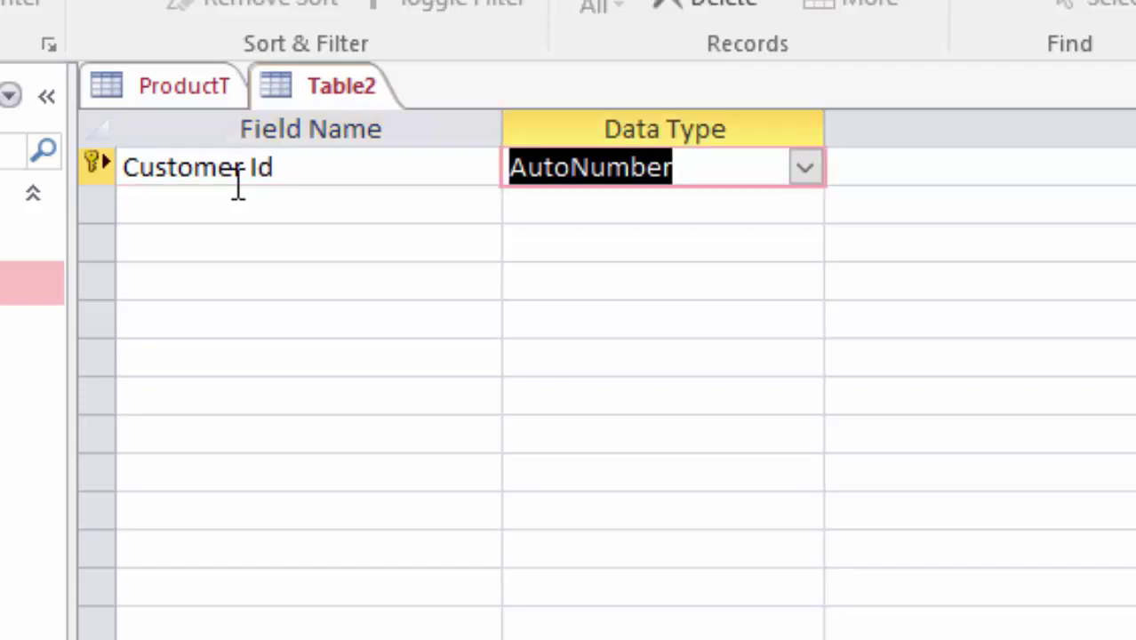
click(807, 171)
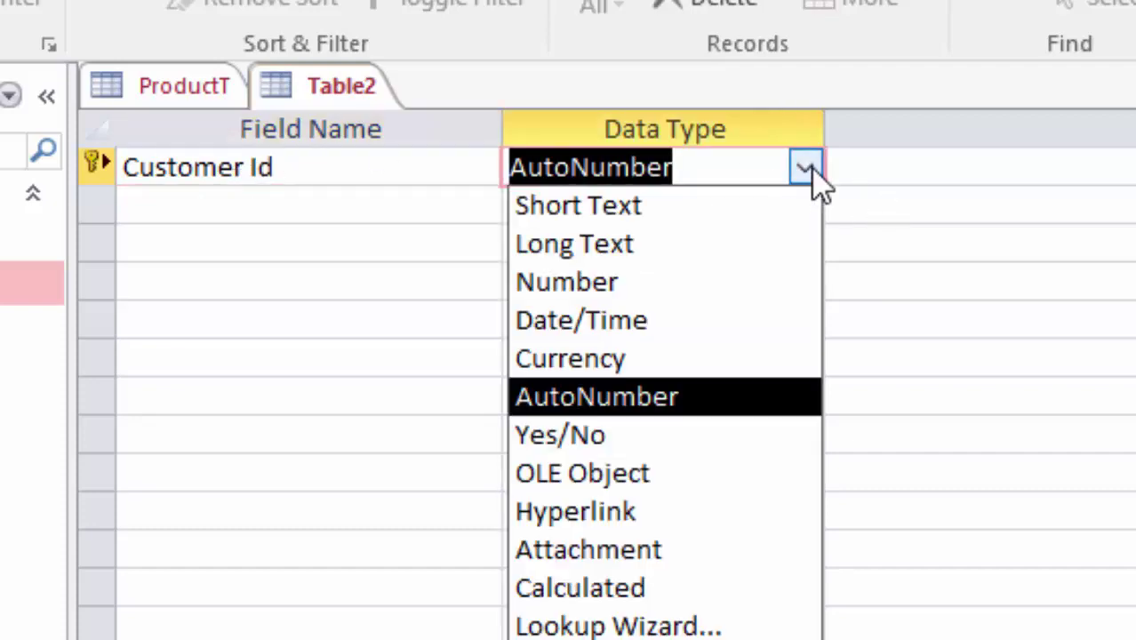
click(734, 220)
Step: Add Name of Customer, City and State fields, all Short Text
click(235, 202)
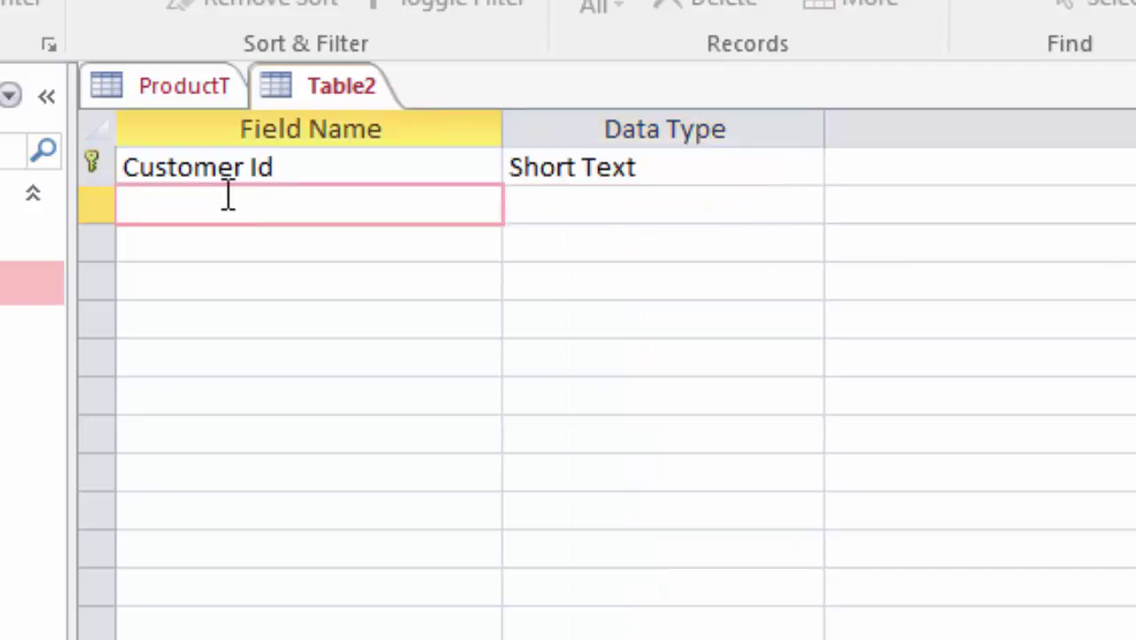
text(Na)
text(me o)
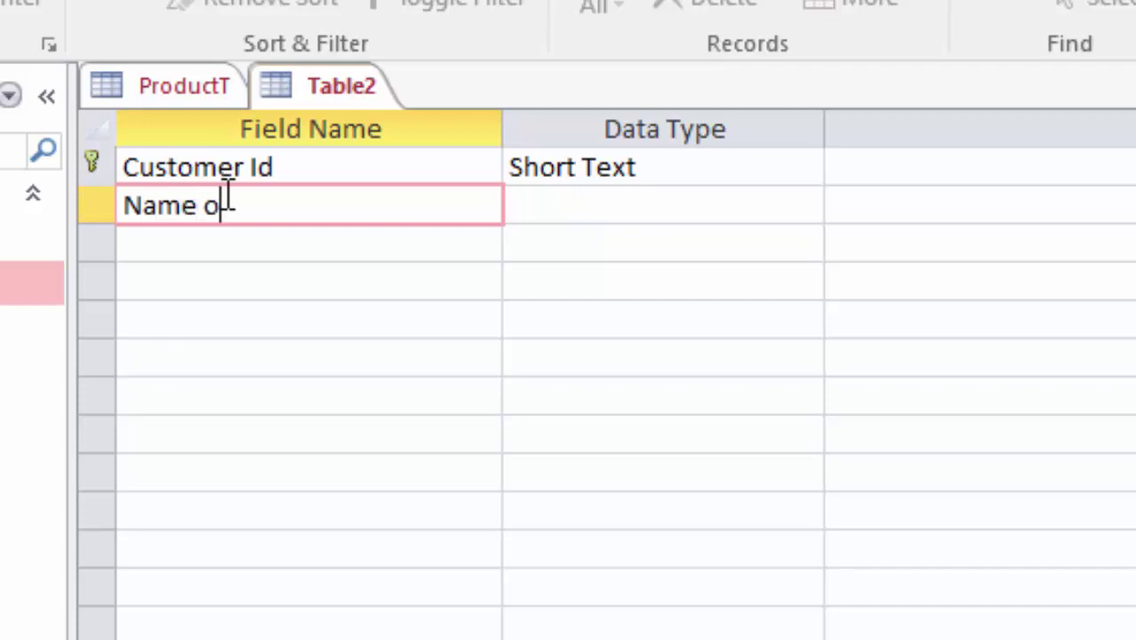
text(f Cu)
text(stomer)
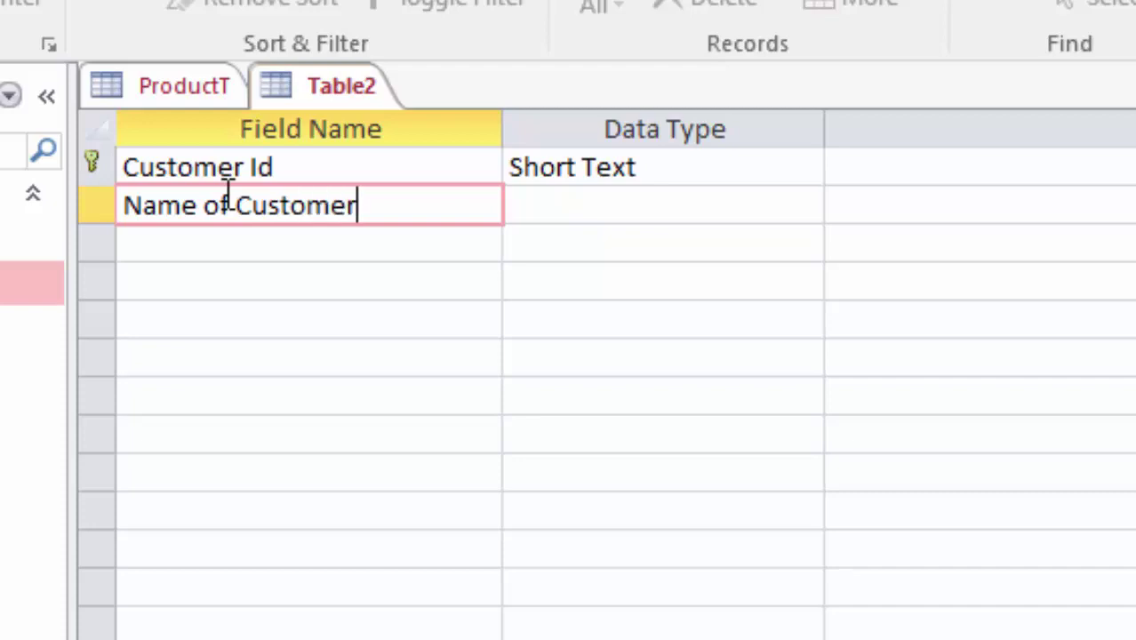
key(Tab)
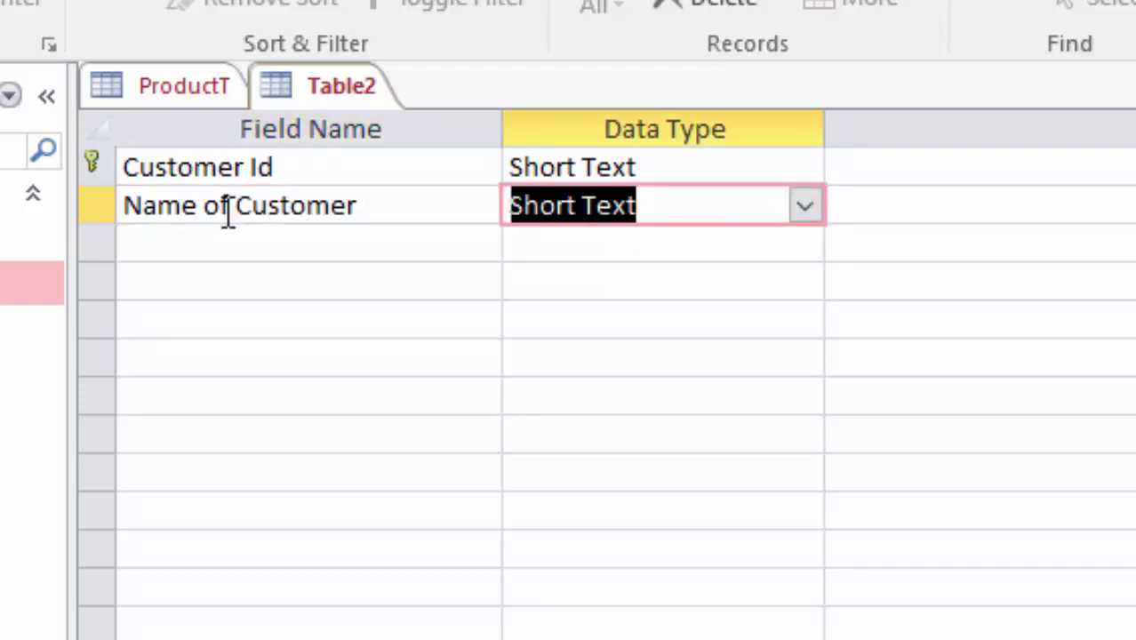
click(172, 258)
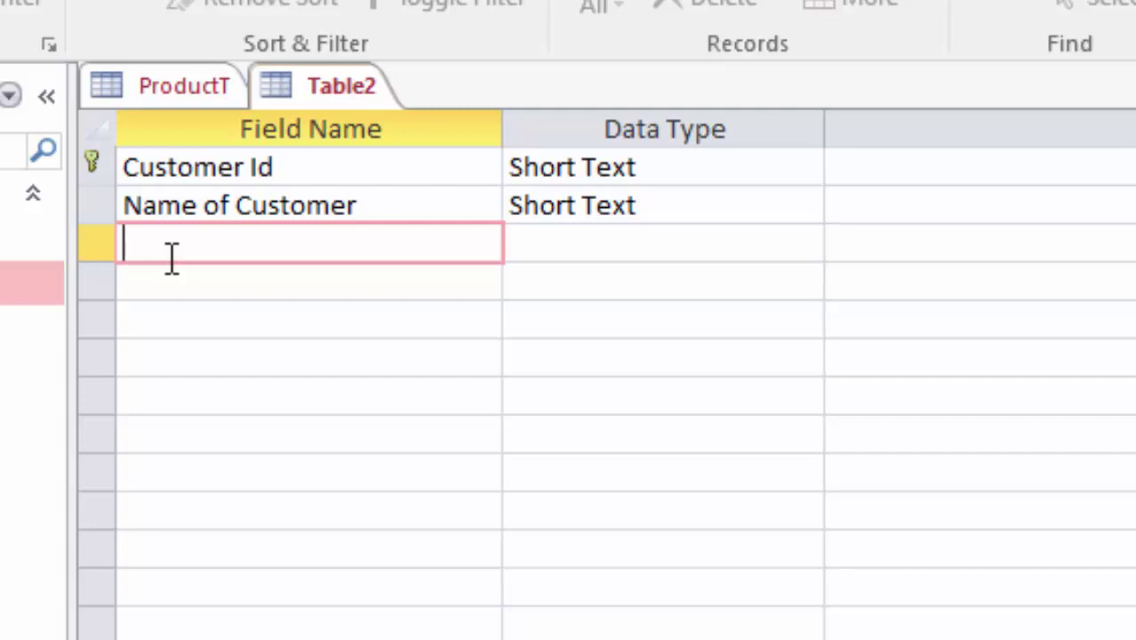
text(City)
key(Tab)
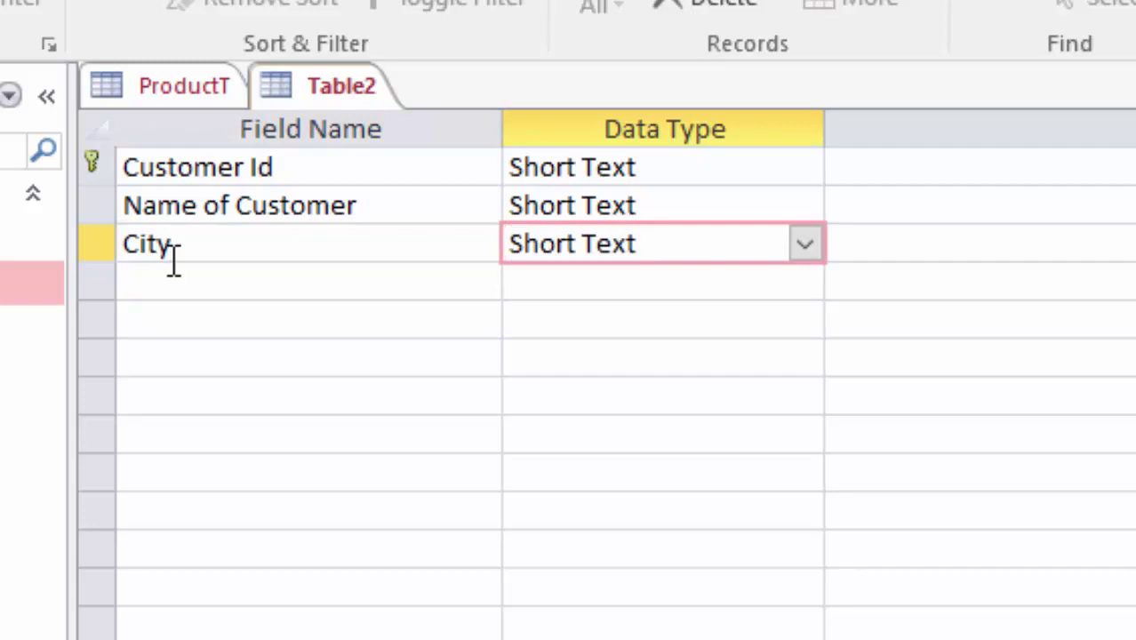
click(174, 259)
click(172, 289)
text(S)
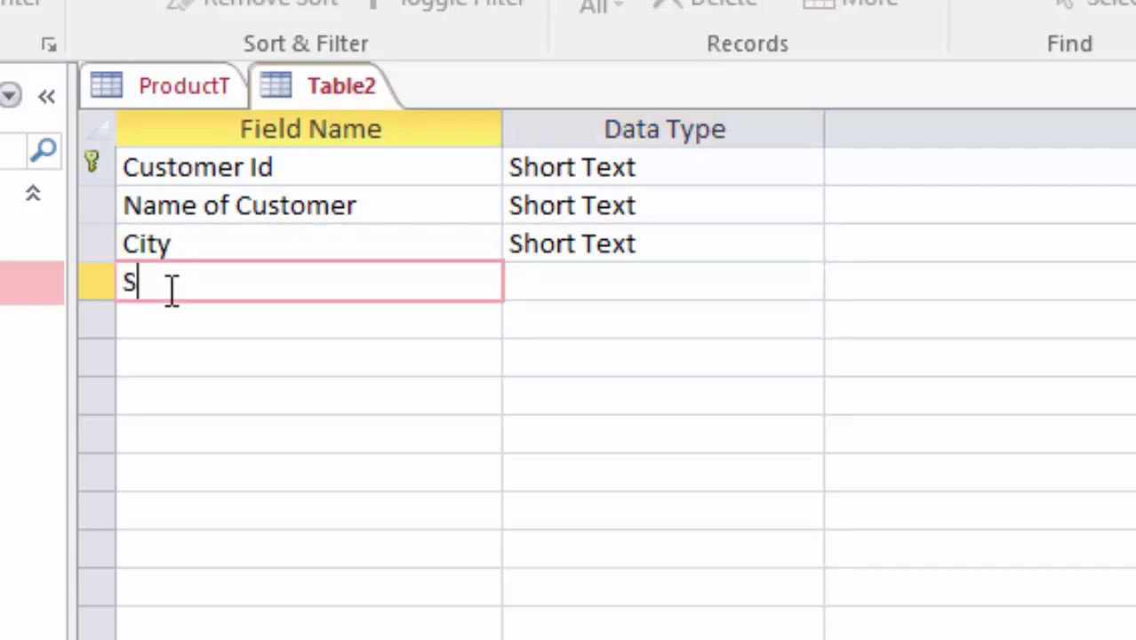
text(tate)
click(679, 279)
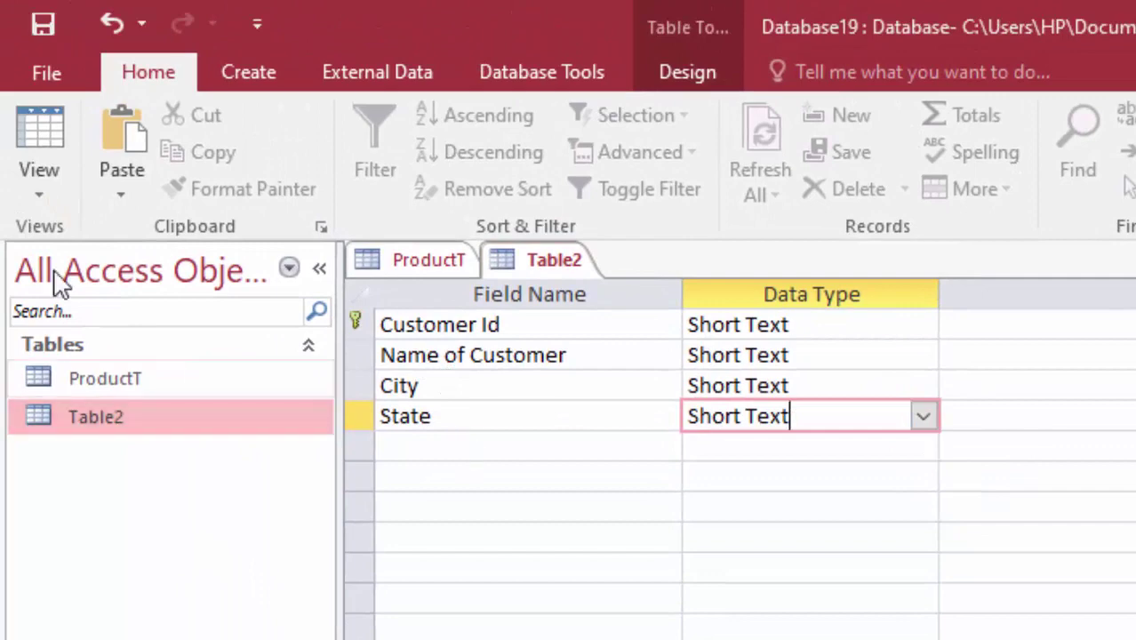
Step: Stay in design view and add a new field named Date below State in Table2
click(25, 133)
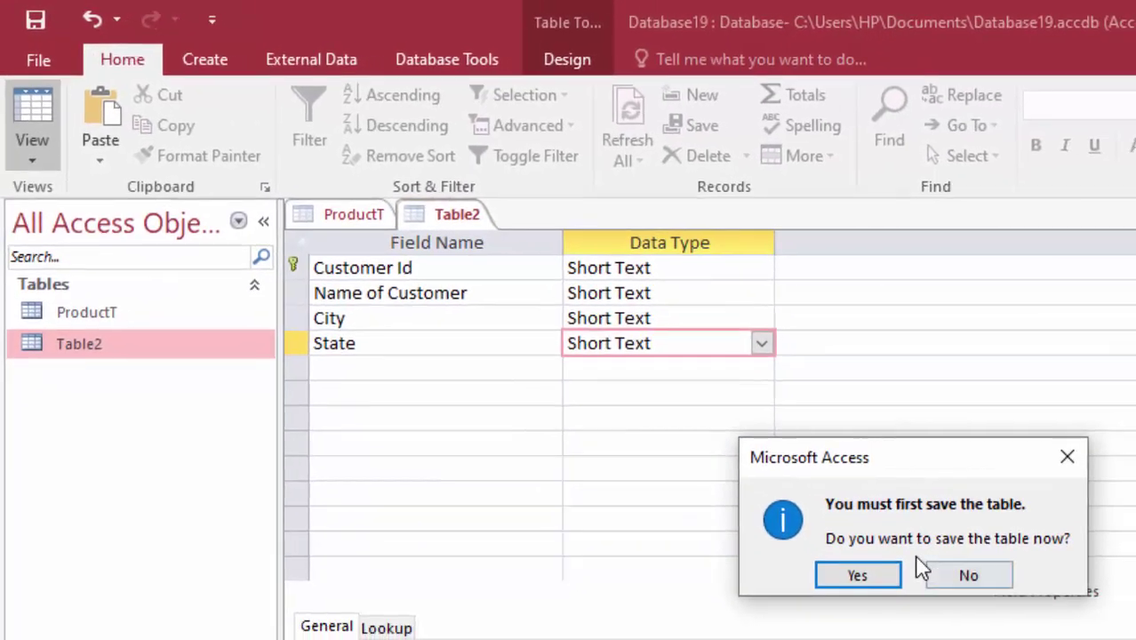
click(1067, 458)
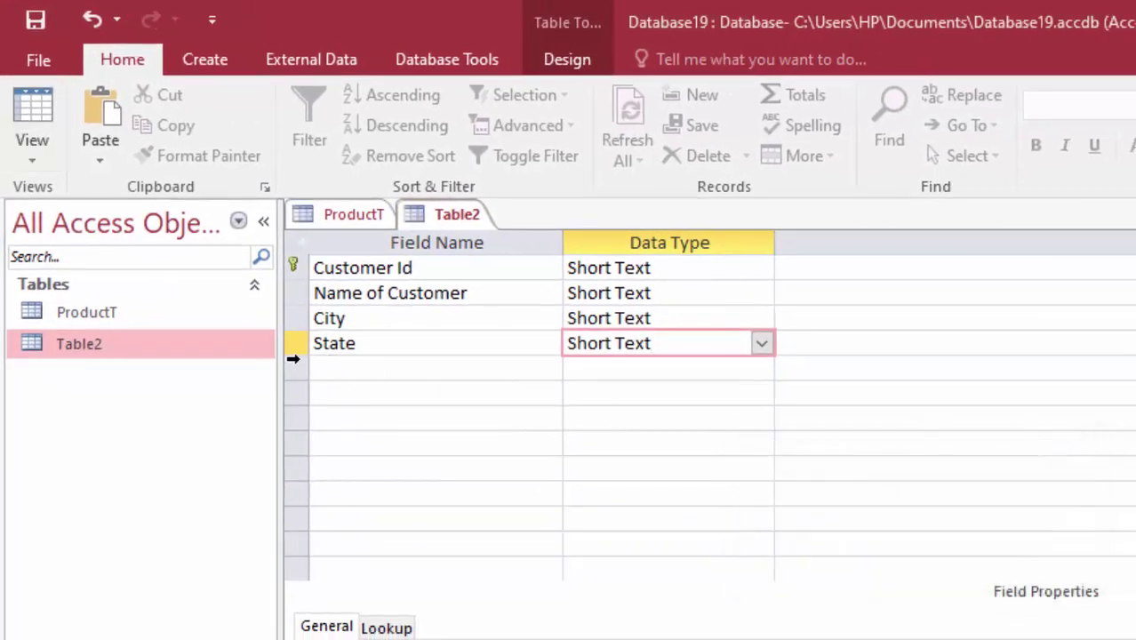
click(327, 383)
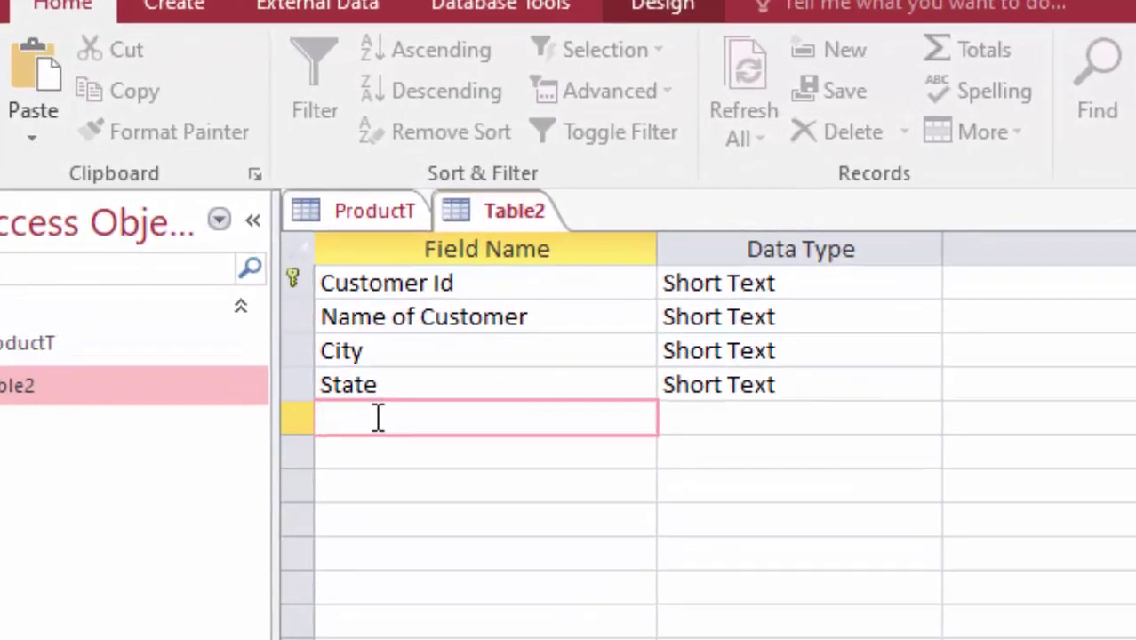
text(Date)
click(826, 418)
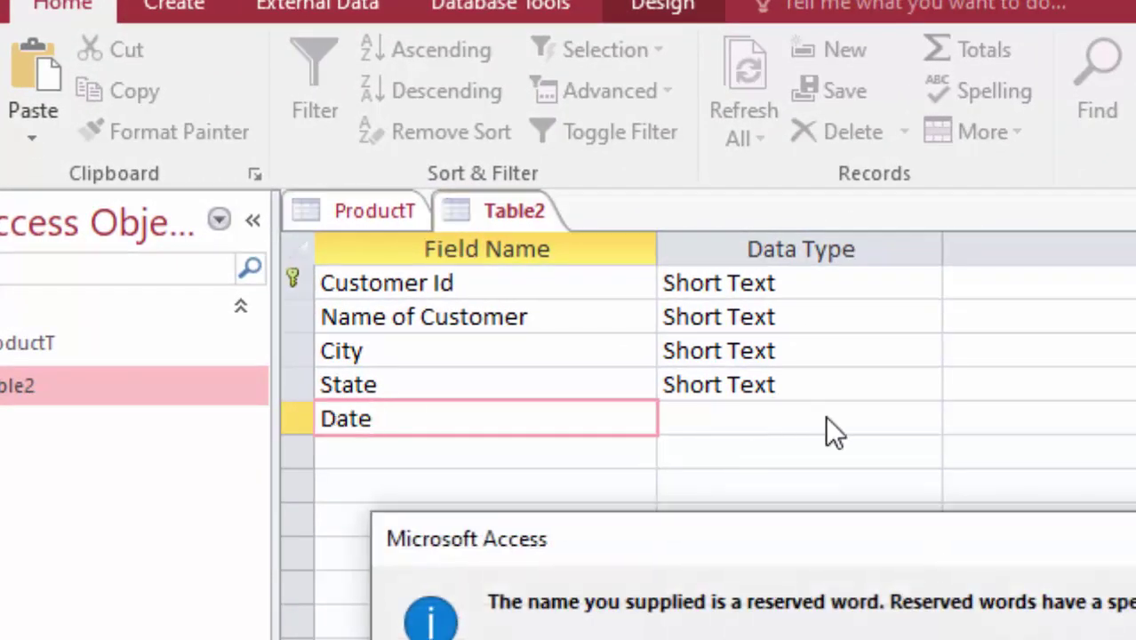
Step: Make Date a Date/Time field, then save Table2 and switch to its datasheet
key(Return)
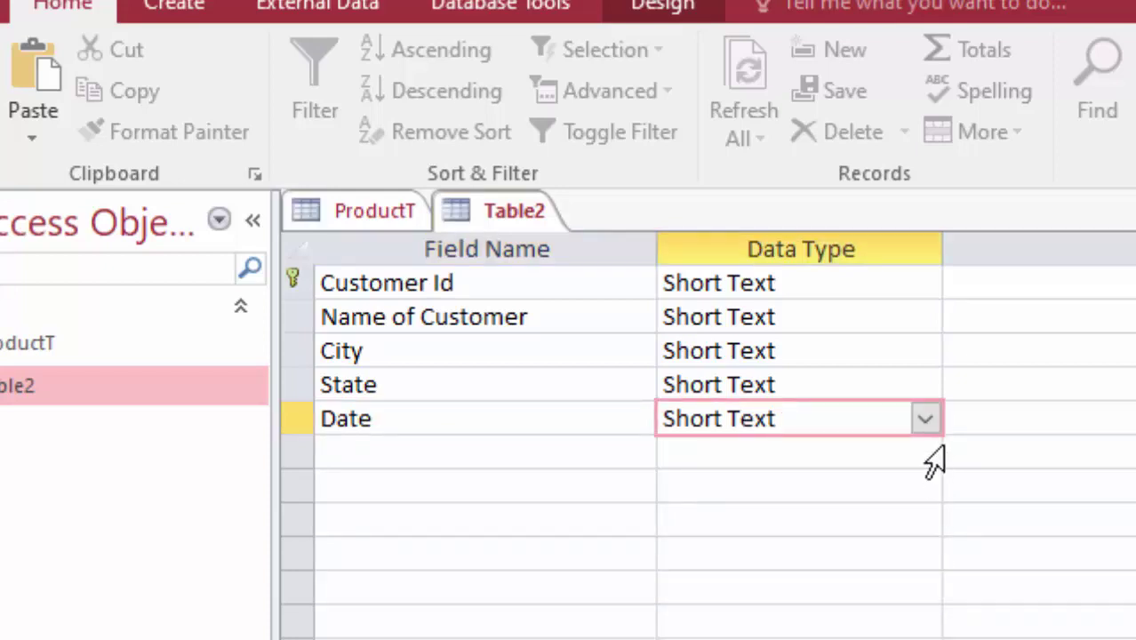
click(926, 418)
click(787, 560)
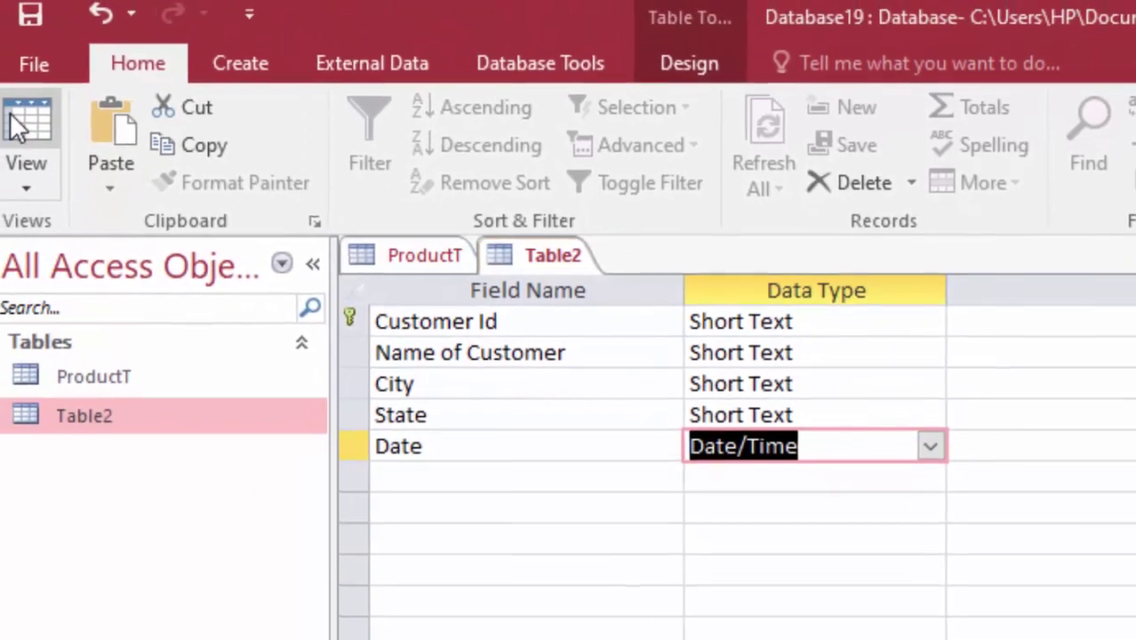
click(36, 143)
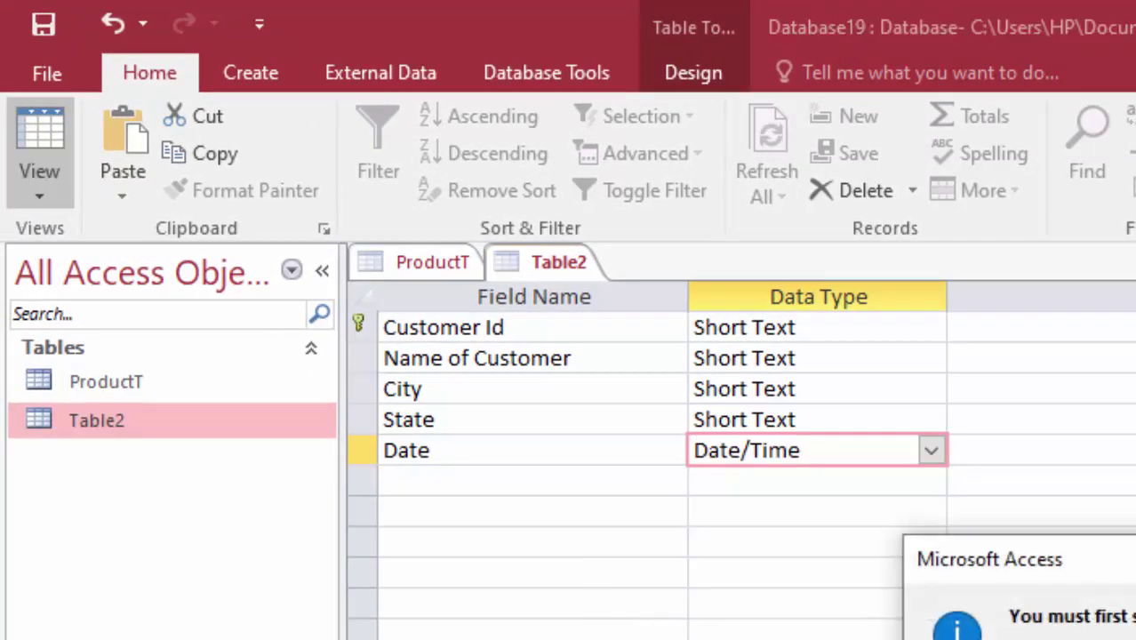
key(Return)
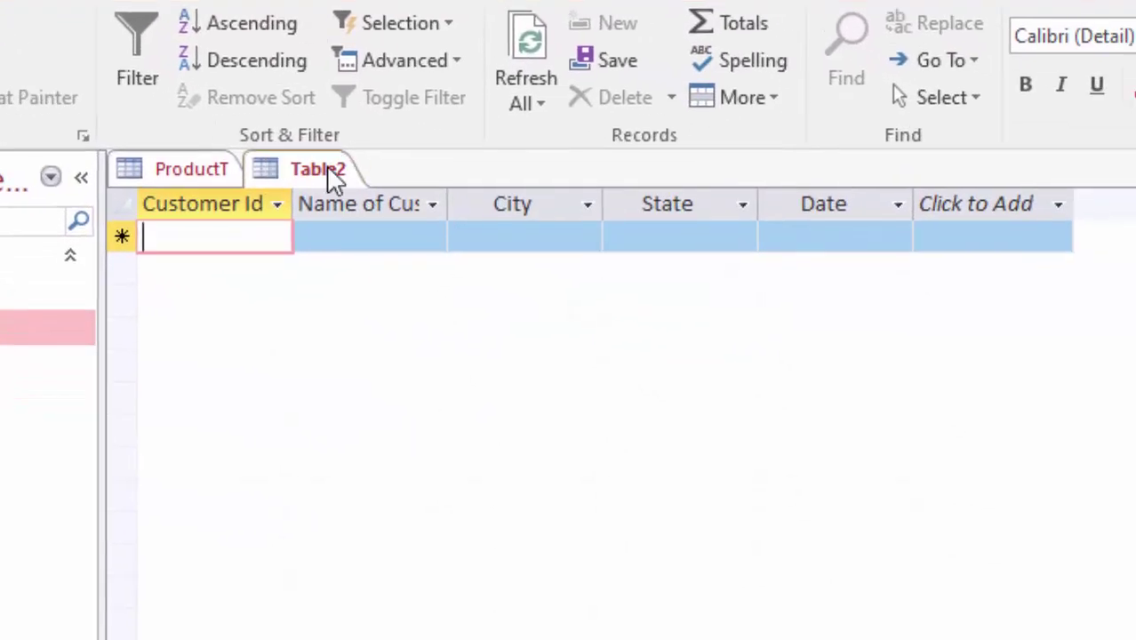
Step: Widen Table2's Customer Id column, check ProductT's customer ids, then reopen Table2's datasheet
drag(291, 204, 334, 249)
double_click(48, 289)
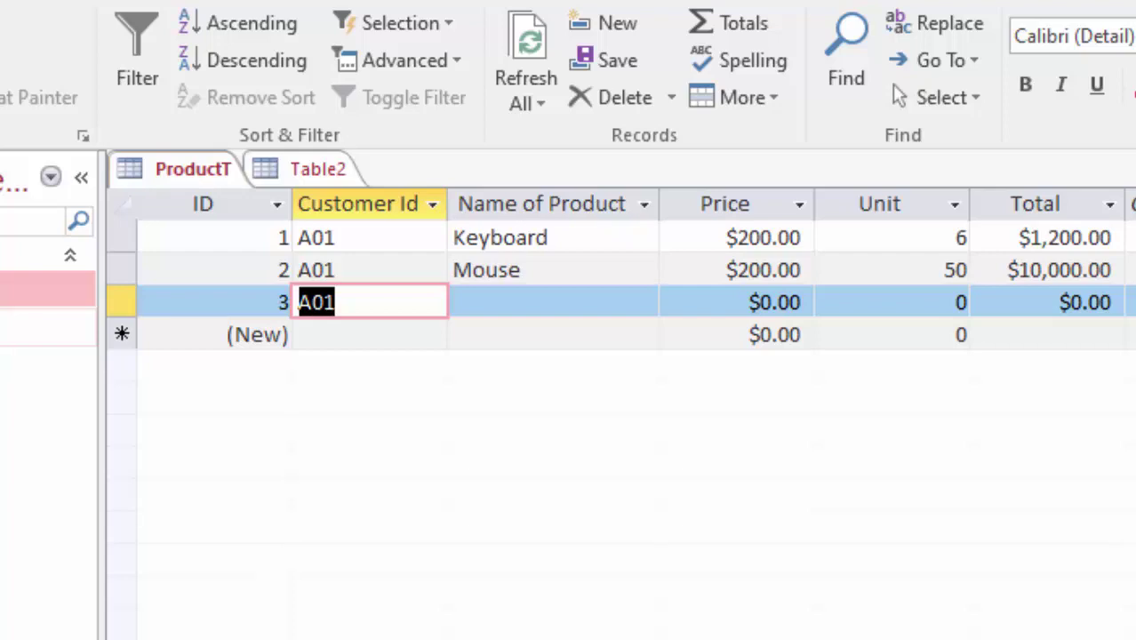
click(44, 325)
right_click(44, 325)
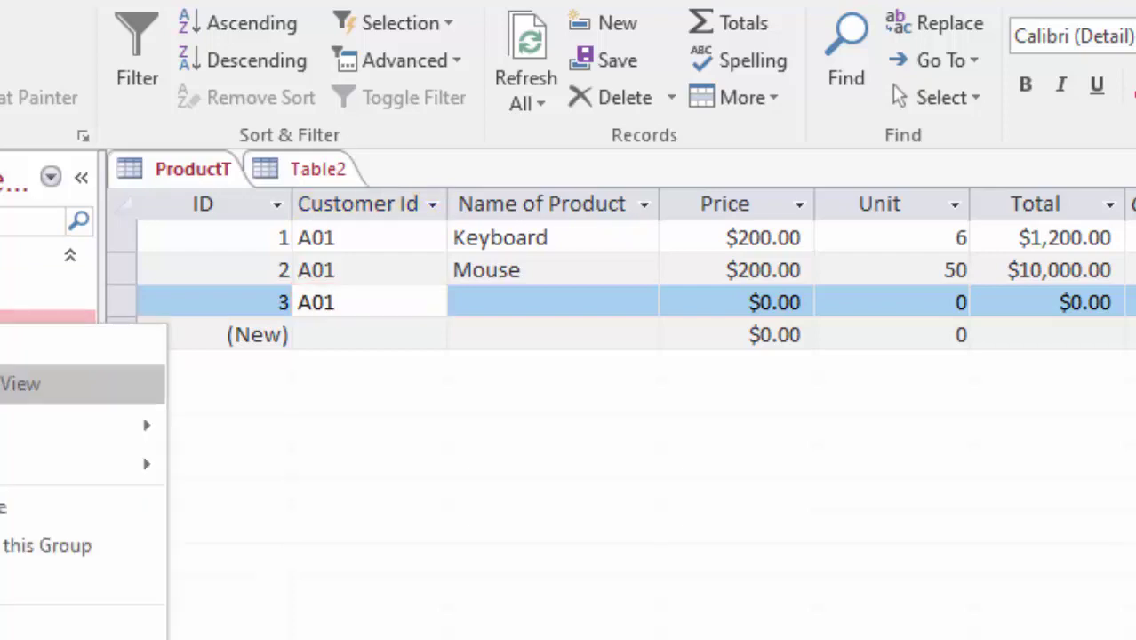
click(142, 329)
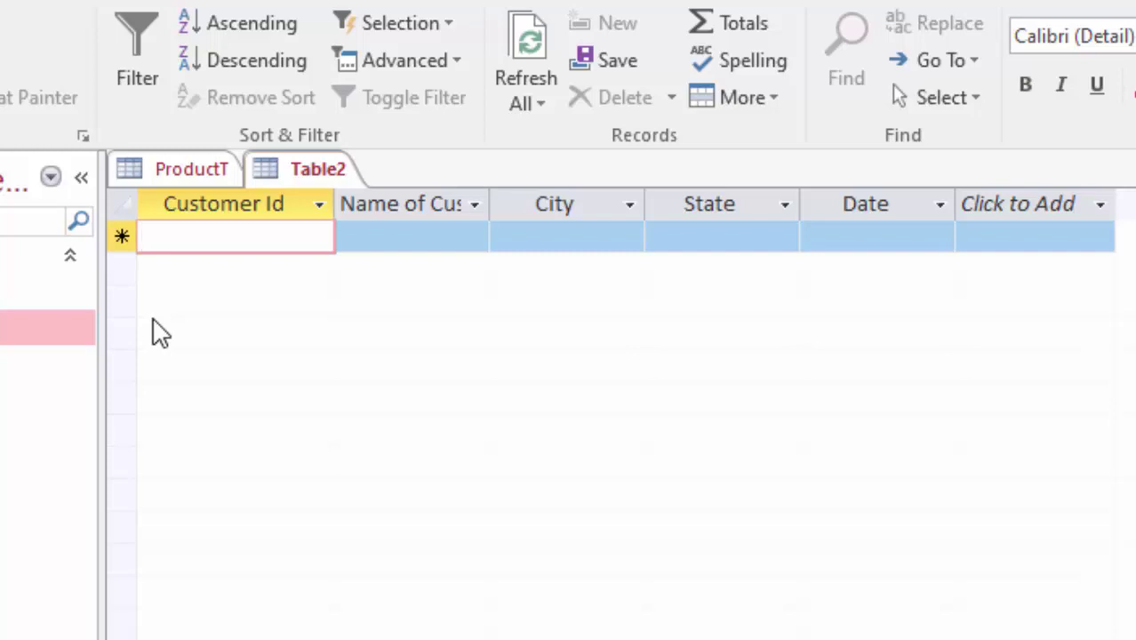
Step: Enter the first record's customer id and customer name, widening the Name of Customer column
text(A01)
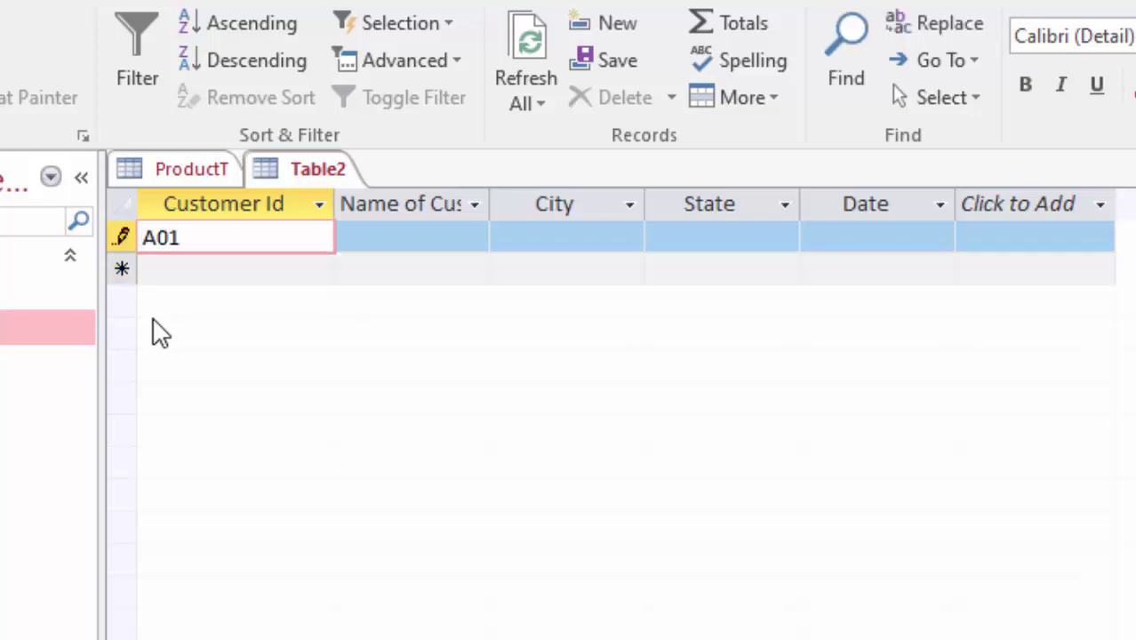
key(Tab)
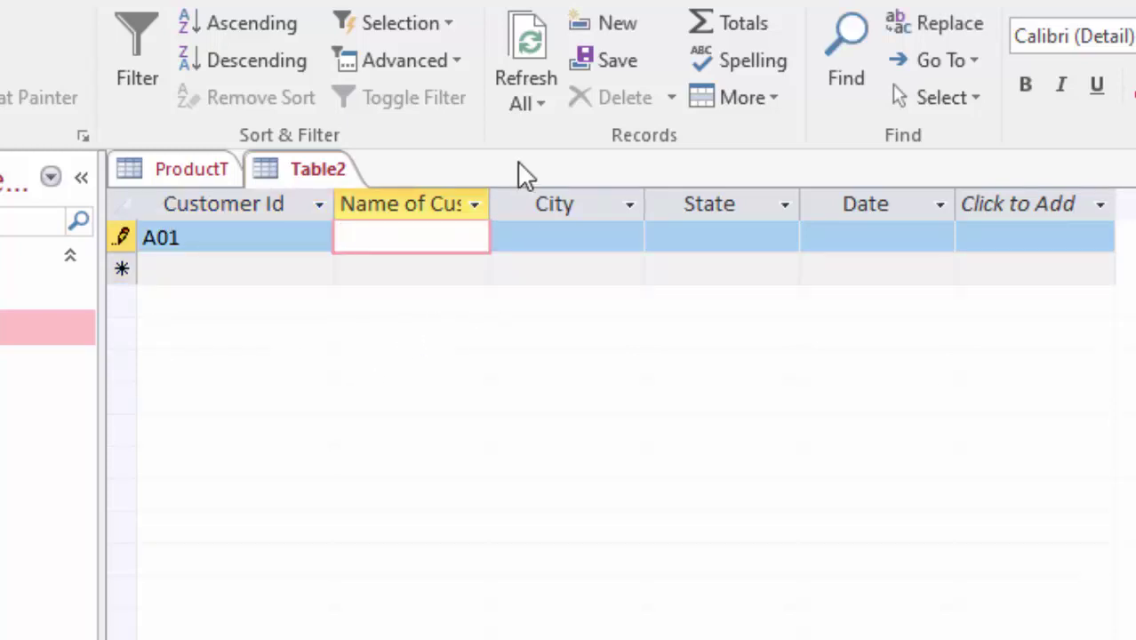
drag(490, 203, 550, 289)
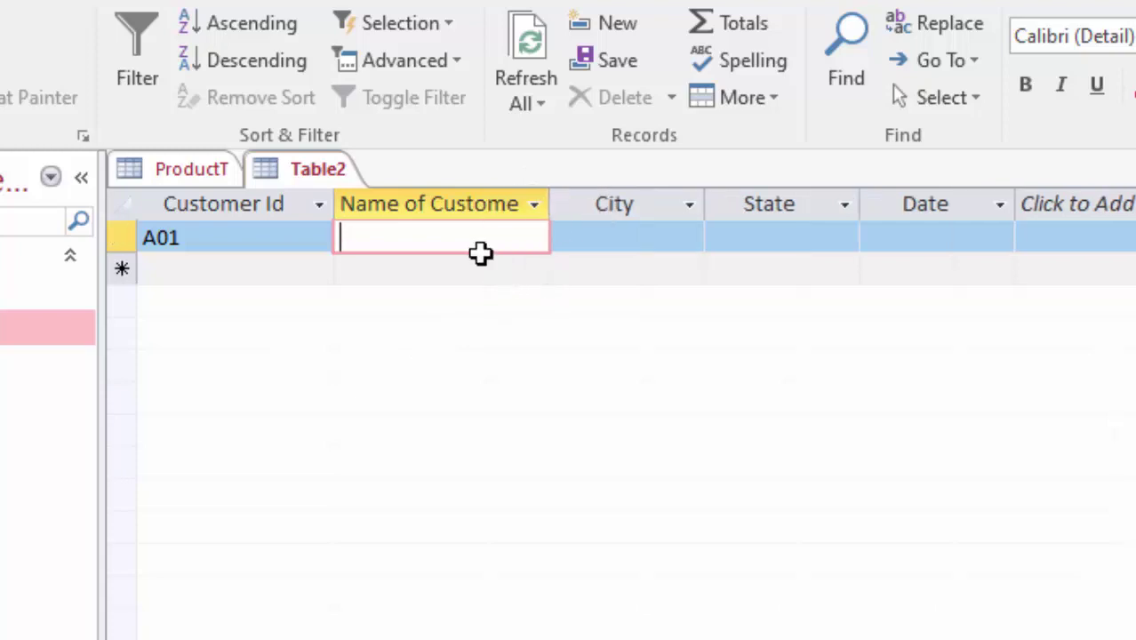
text(Ram)
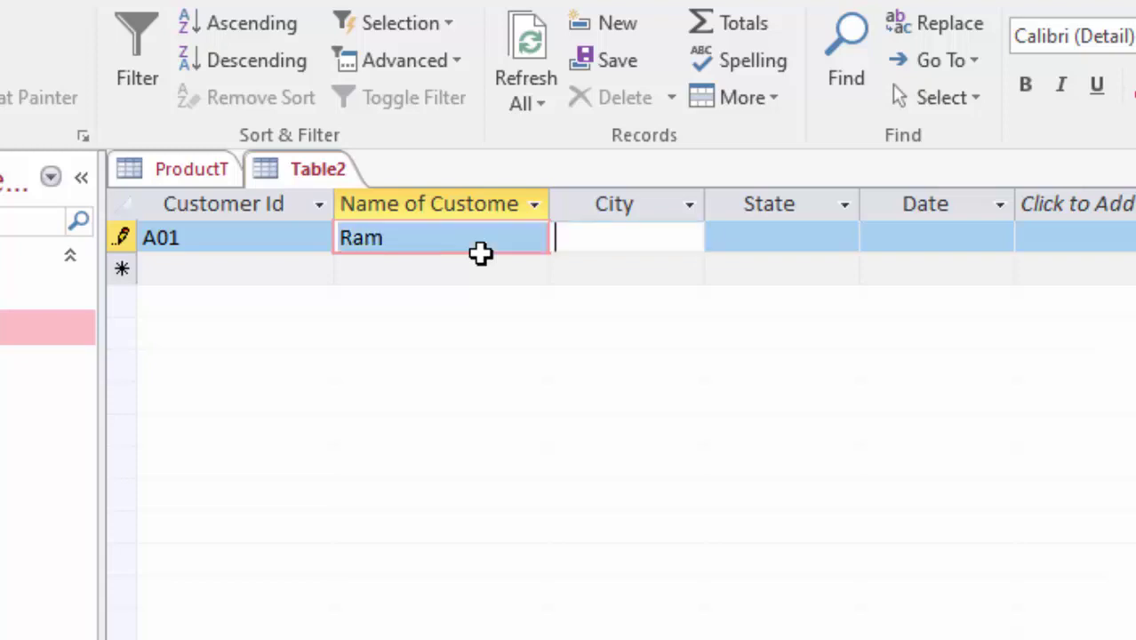
key(Tab)
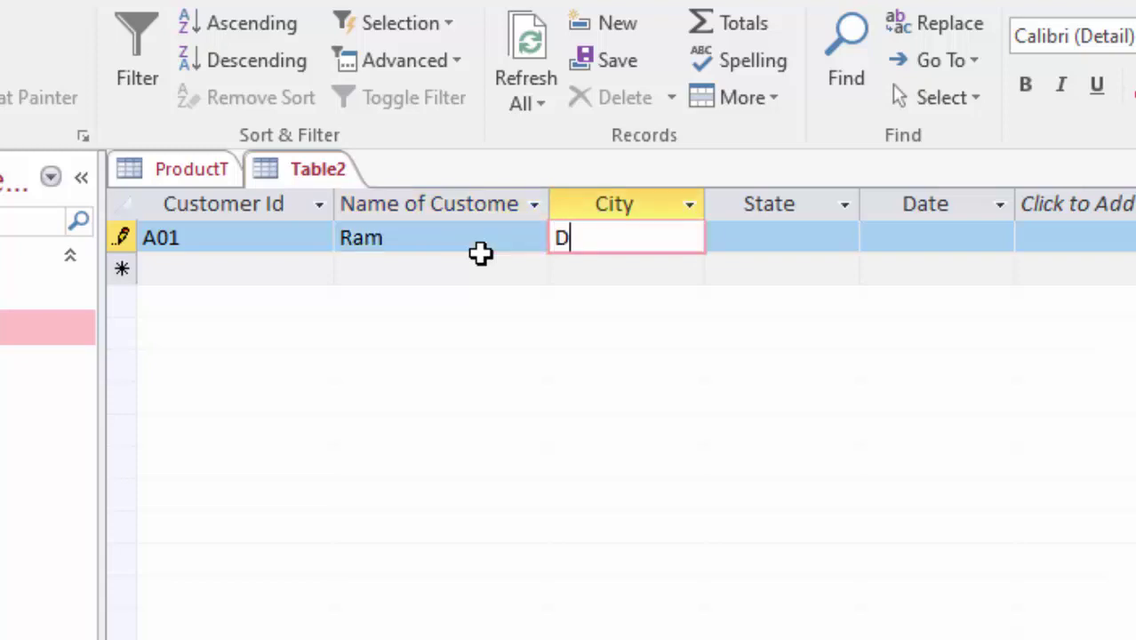
Step: Enter the city, state UP and date 10/1/2021, then begin a new record
text(o)
text(r)
text(i)
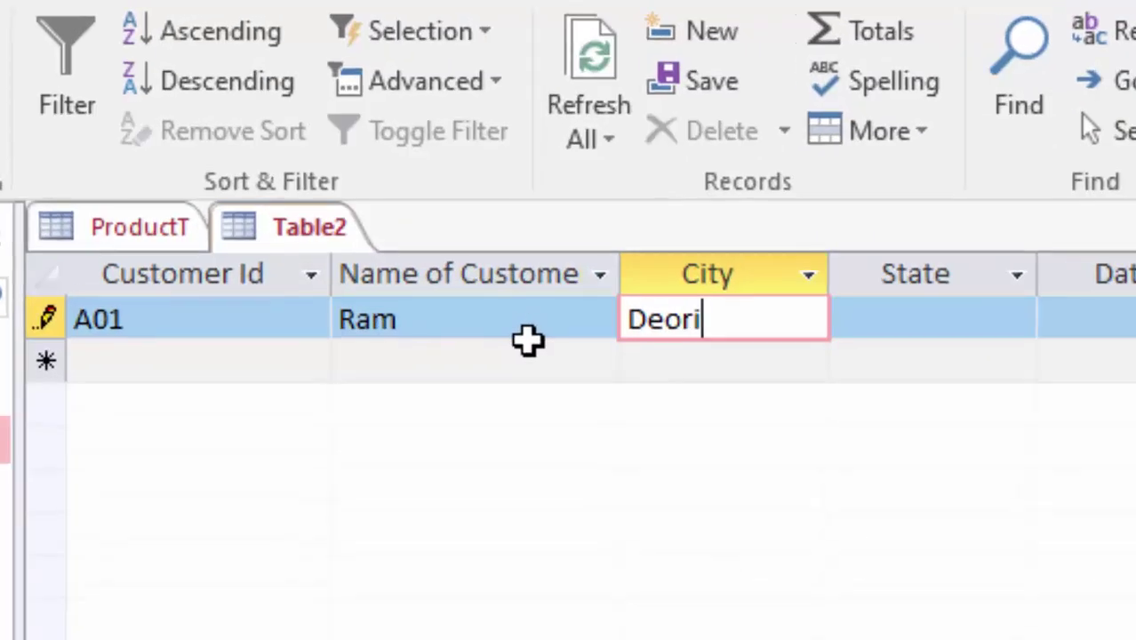
text(a)
key(Tab)
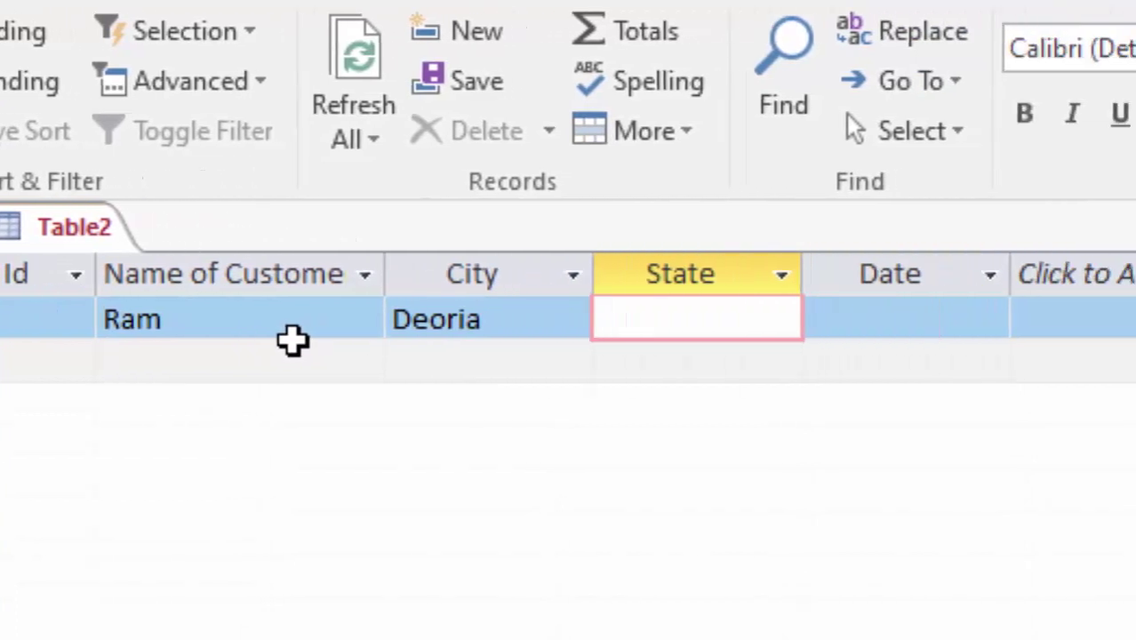
text(UP)
key(Tab)
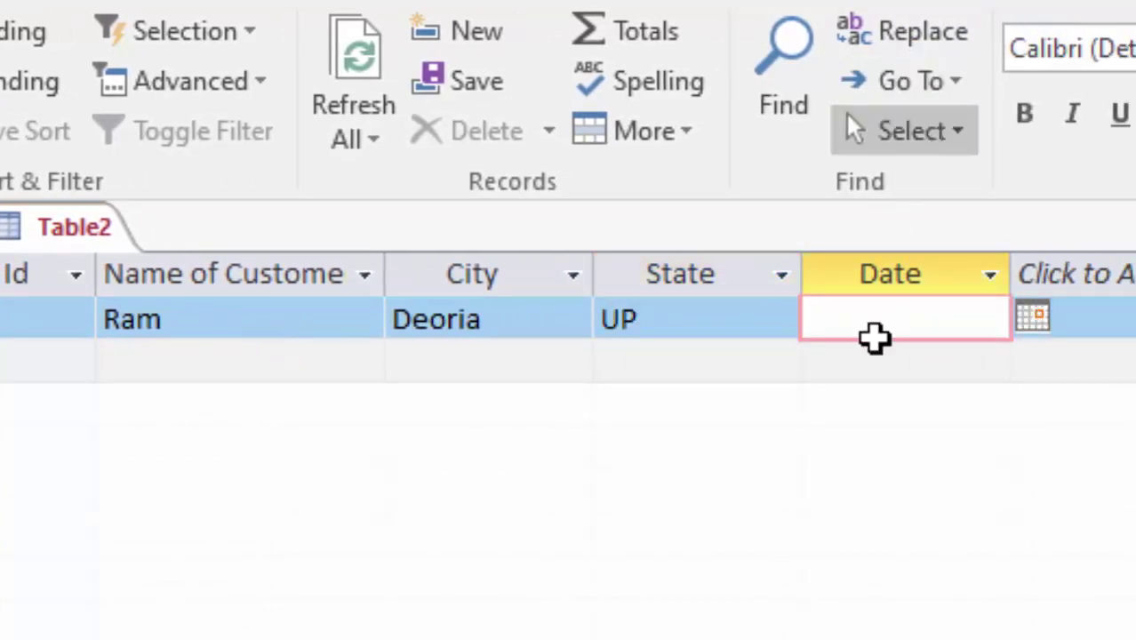
click(1036, 322)
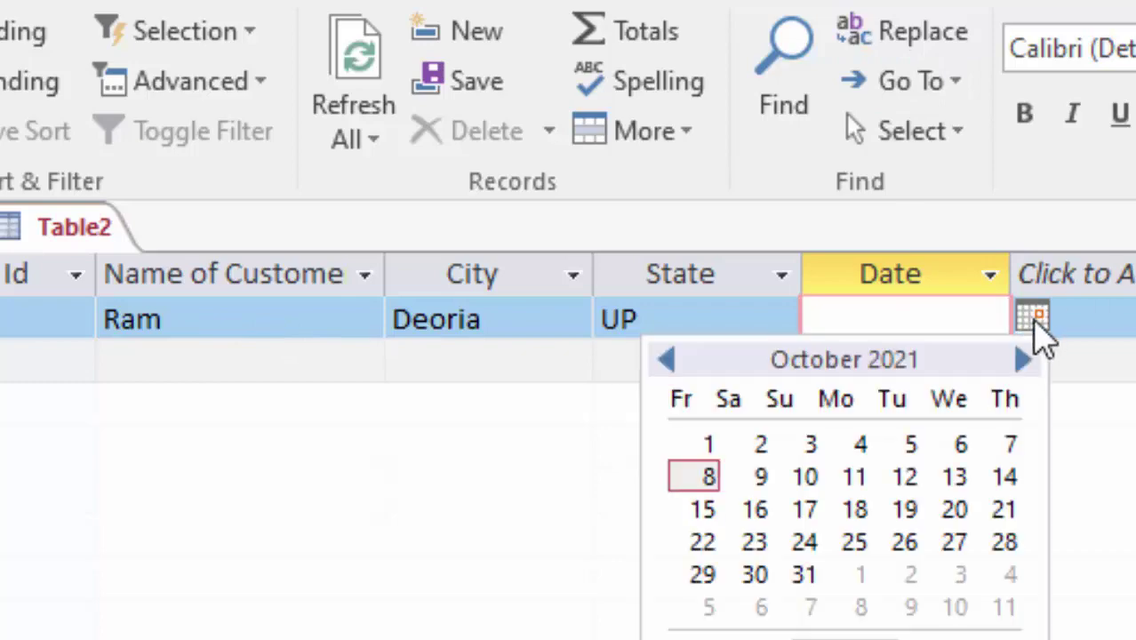
click(709, 444)
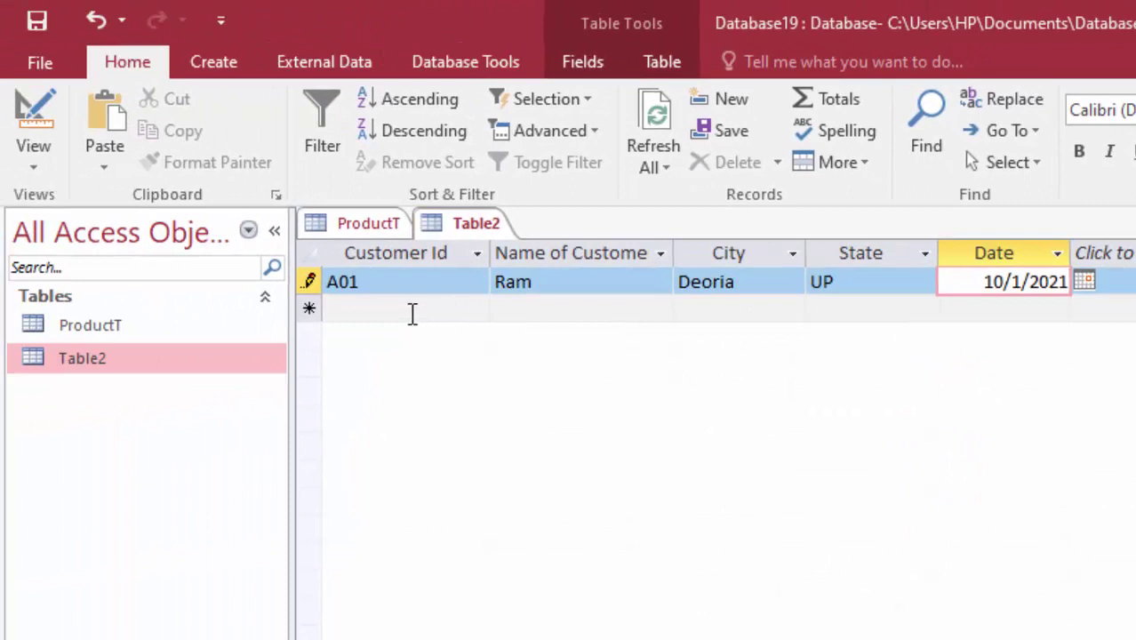
click(414, 309)
text(A0)
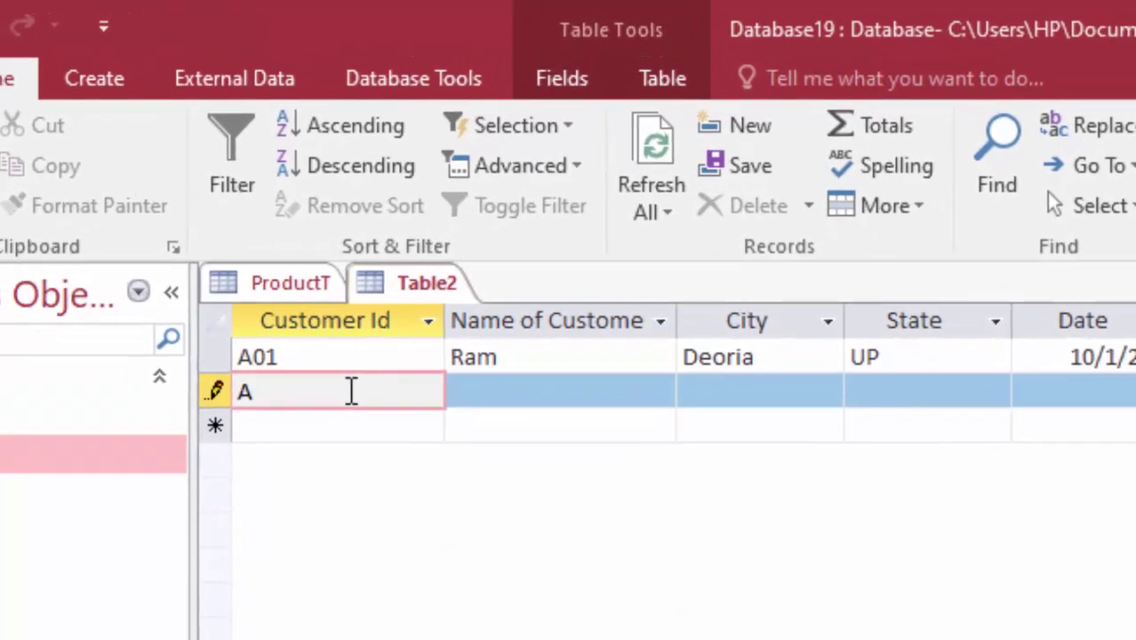
Step: Fill in the second record's customer id, name, city, state UP and date 10/3/2021
text(2)
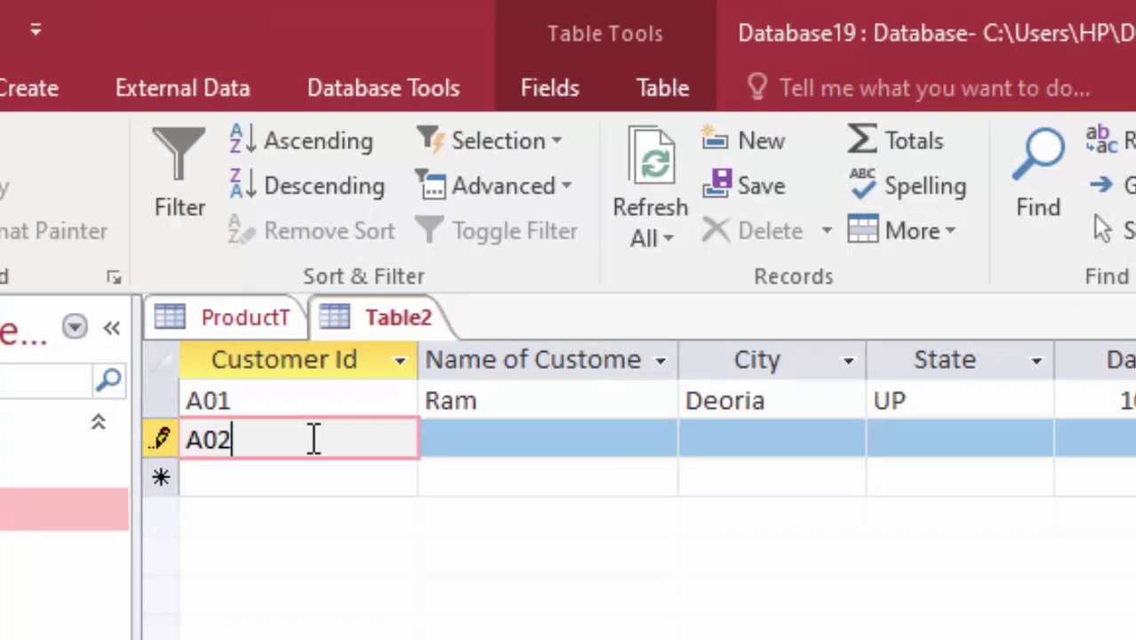
key(Tab)
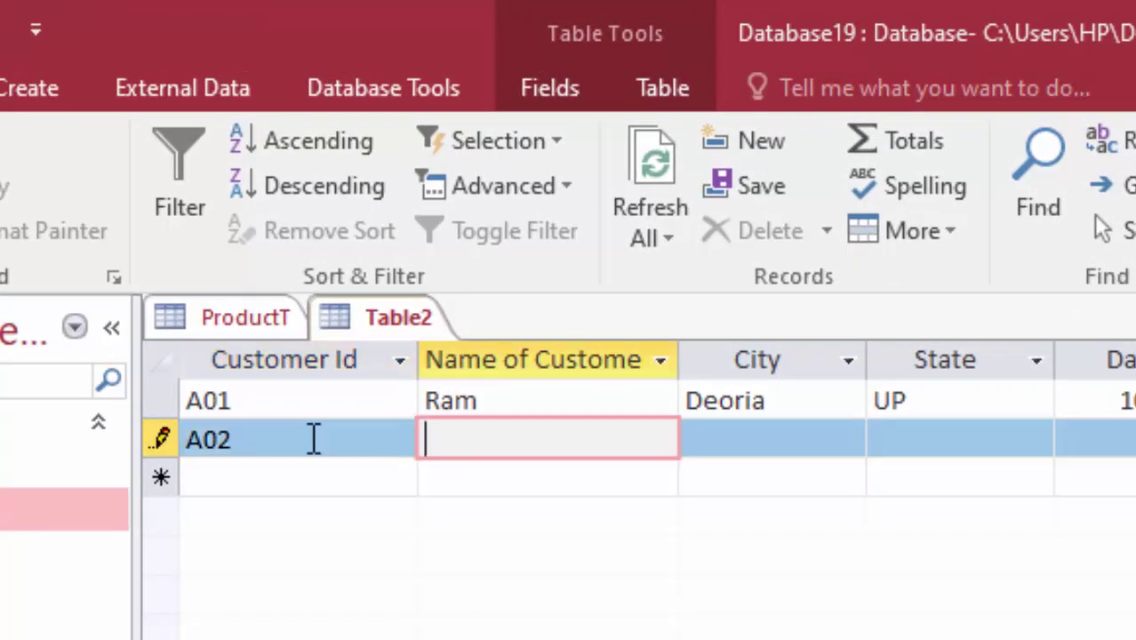
text(Rame)
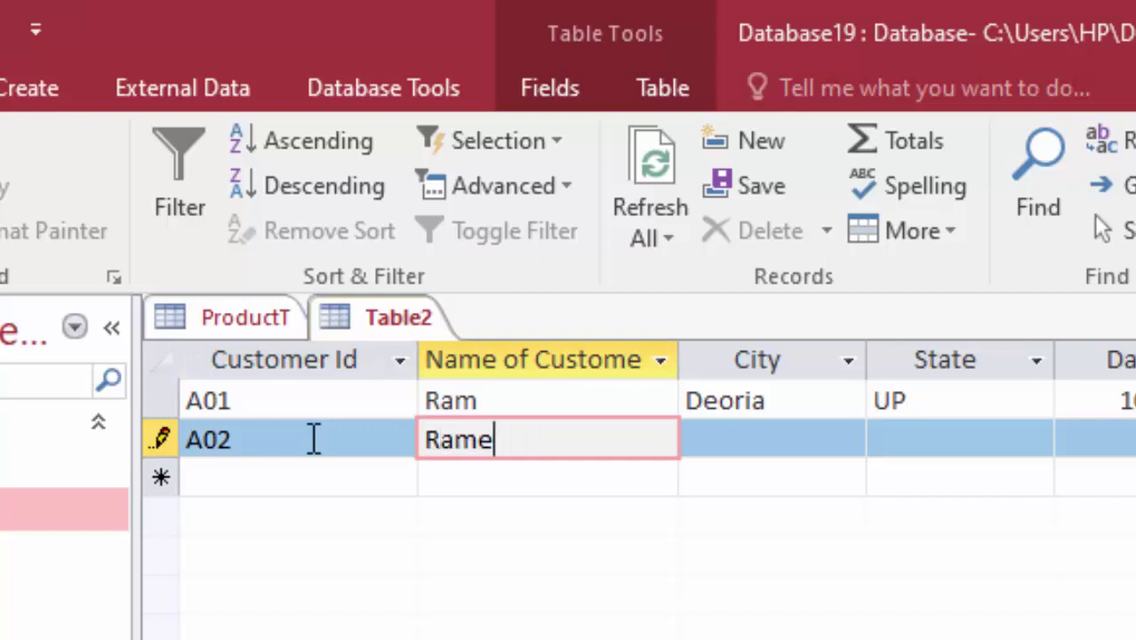
text(sh)
key(Tab)
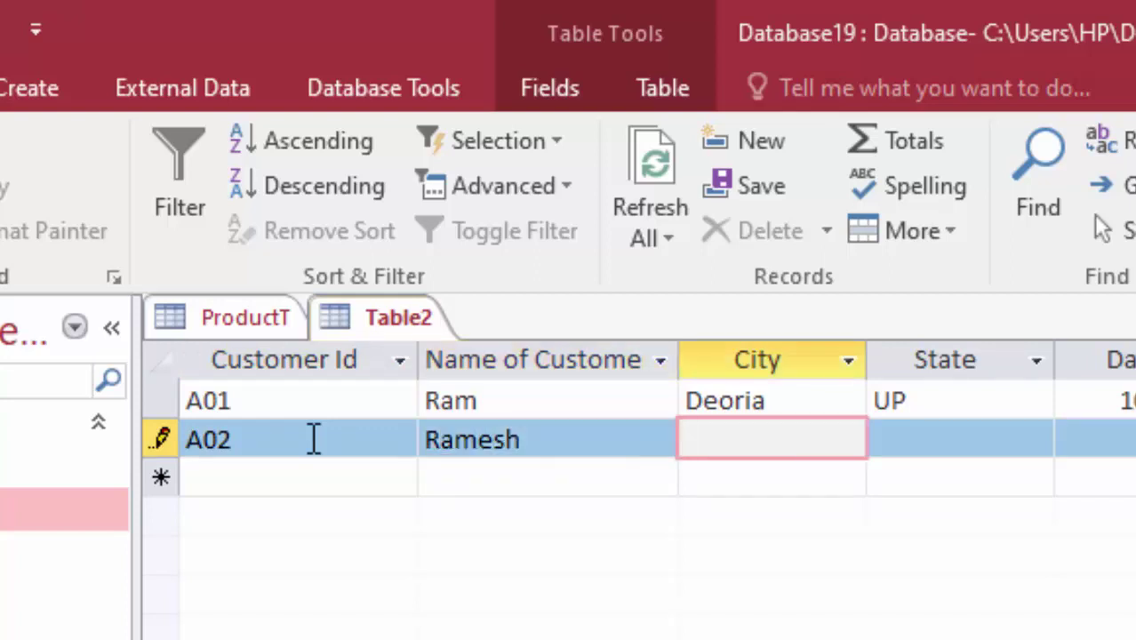
text(G)
text(orakhpur)
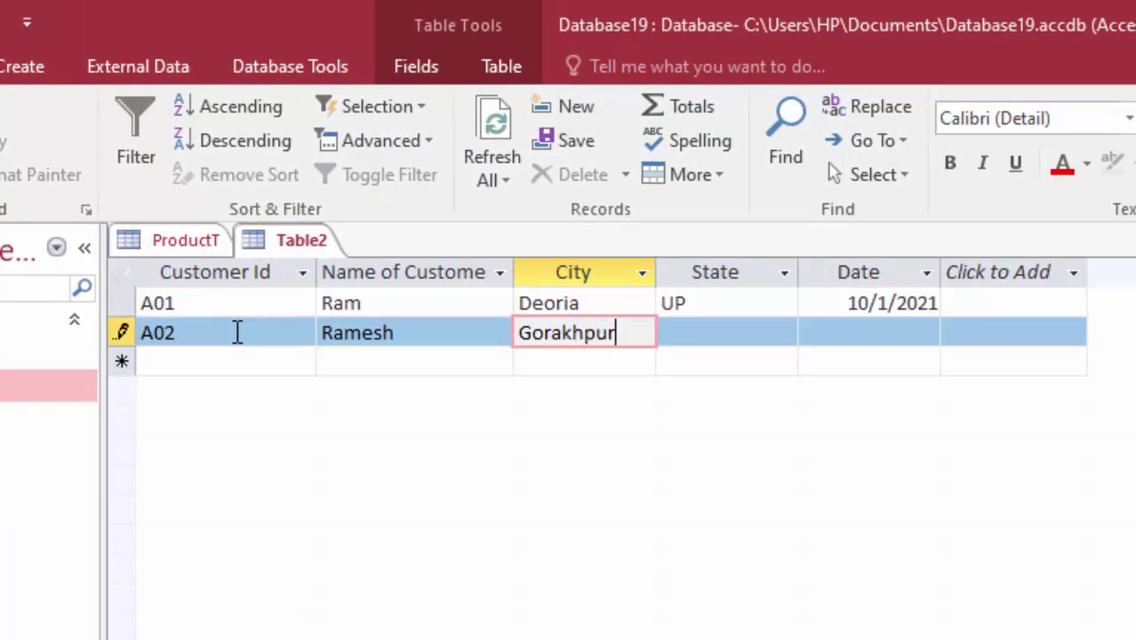
key(Tab)
text(UP)
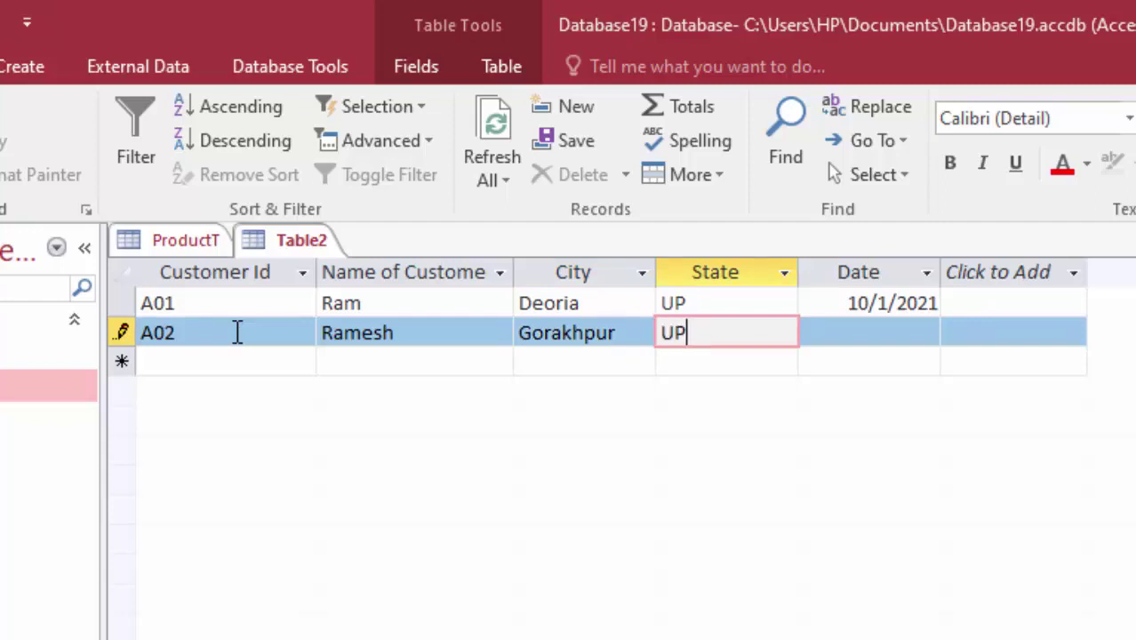
key(Tab)
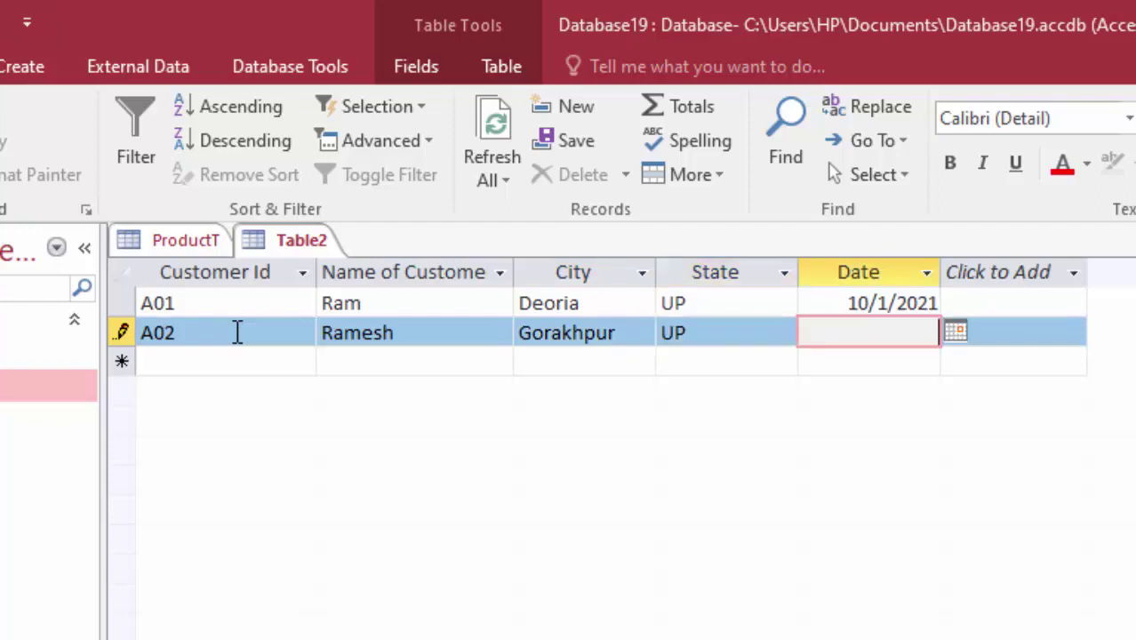
click(955, 335)
click(801, 417)
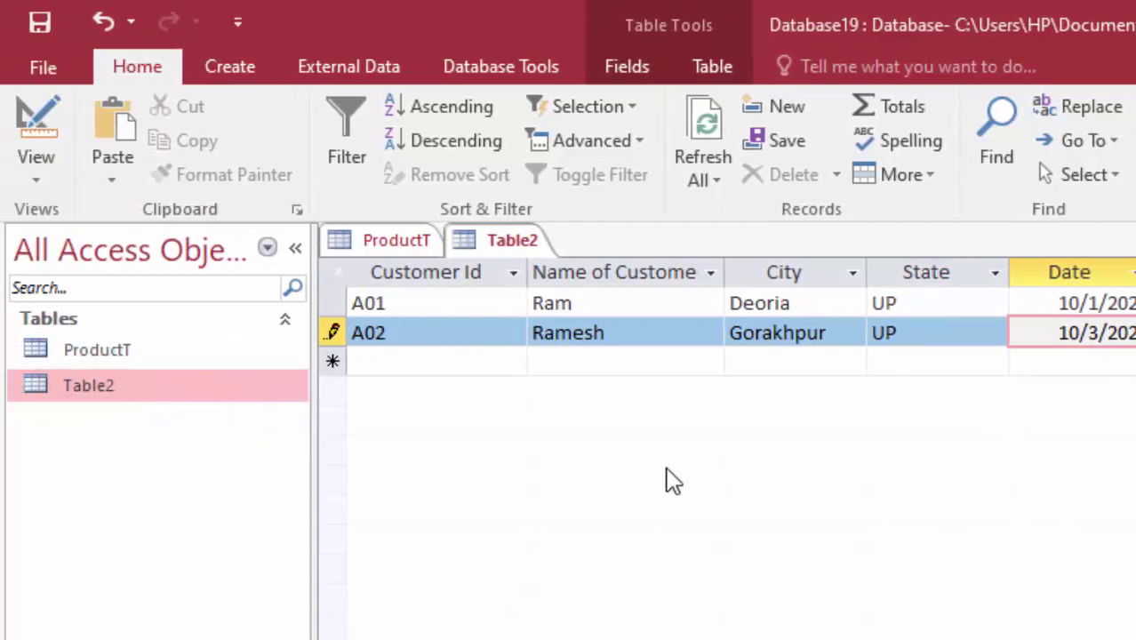
Step: Save the new record and close the Table2 datasheet
right_click(99, 404)
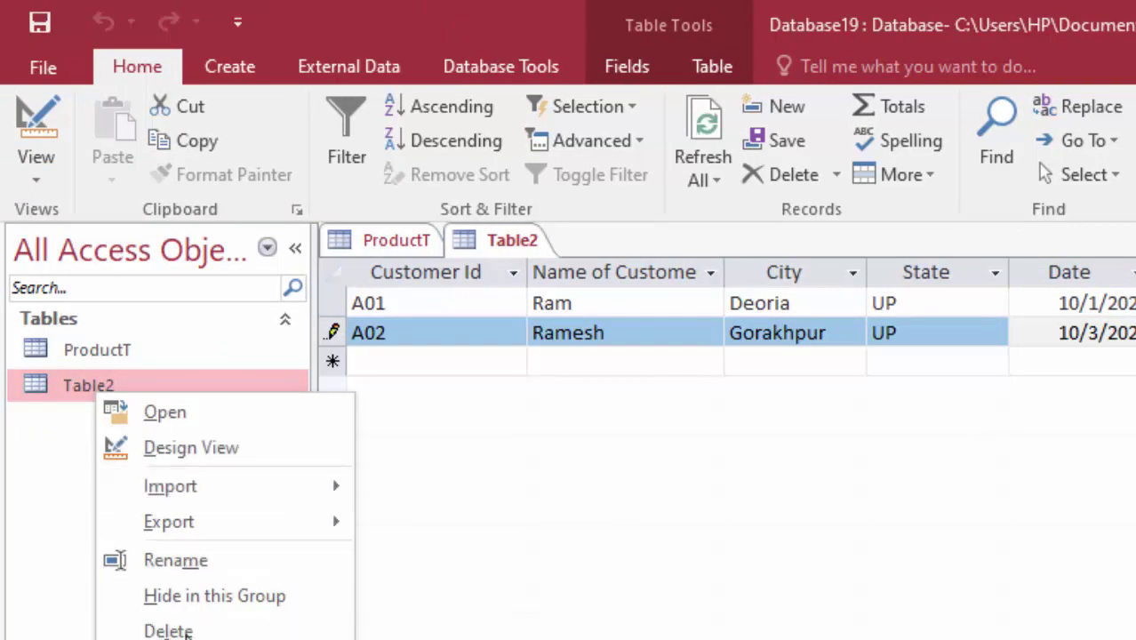
click(229, 562)
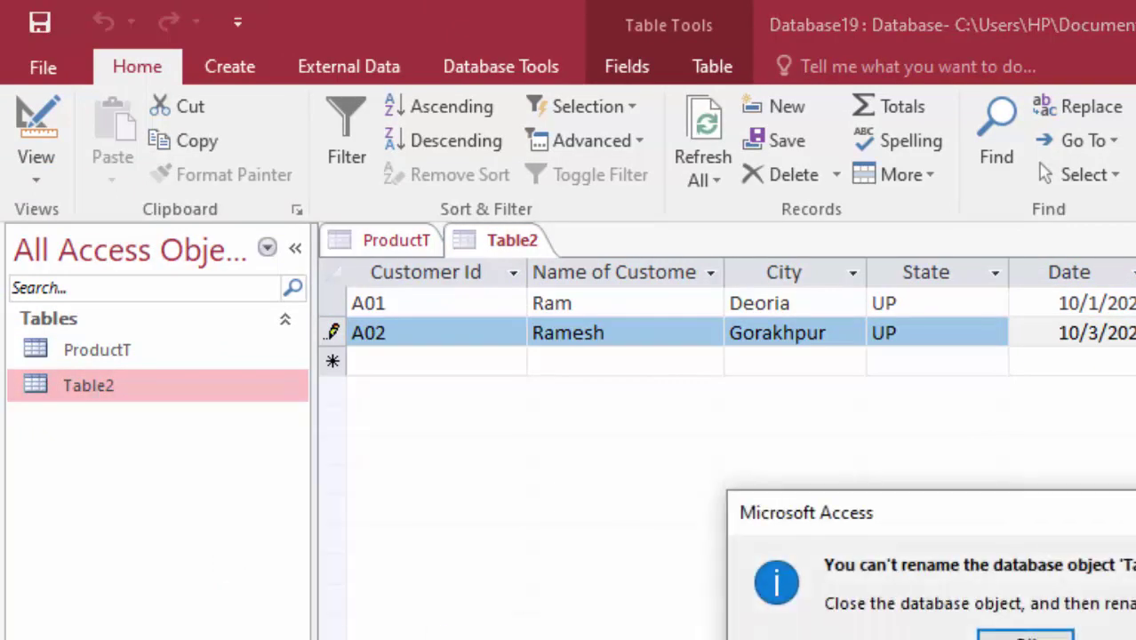
click(1025, 634)
right_click(512, 250)
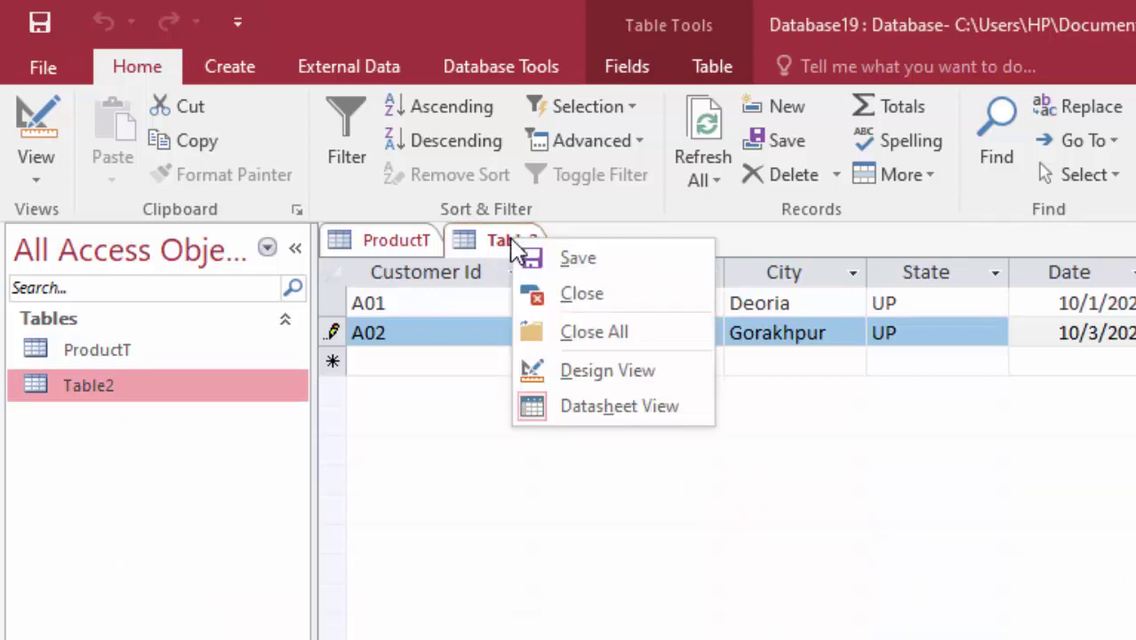
click(533, 259)
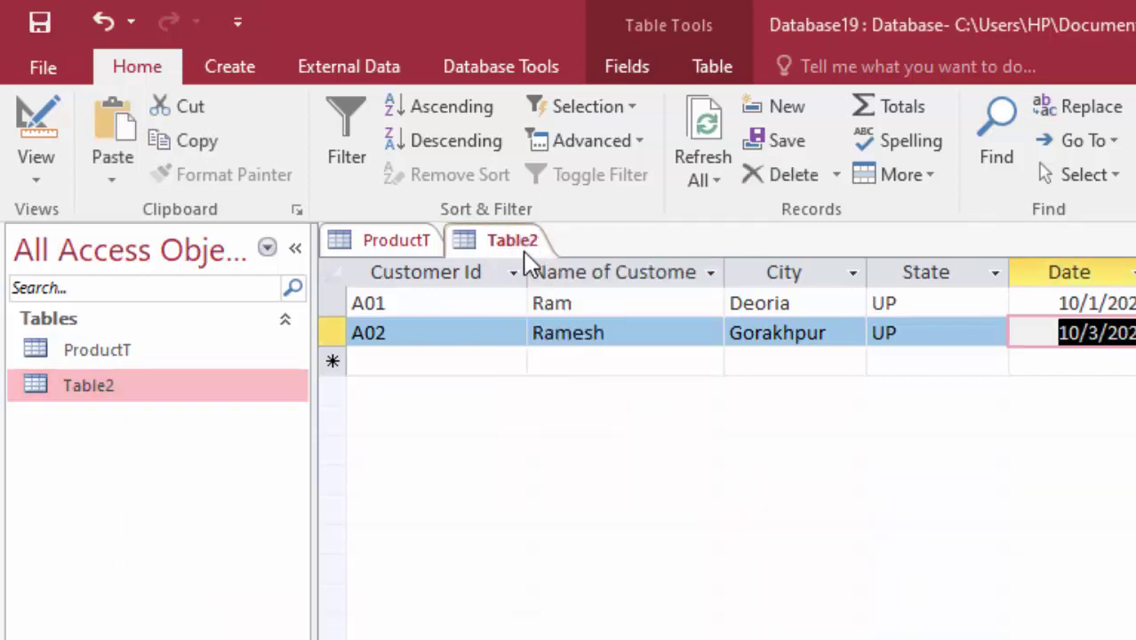
right_click(132, 388)
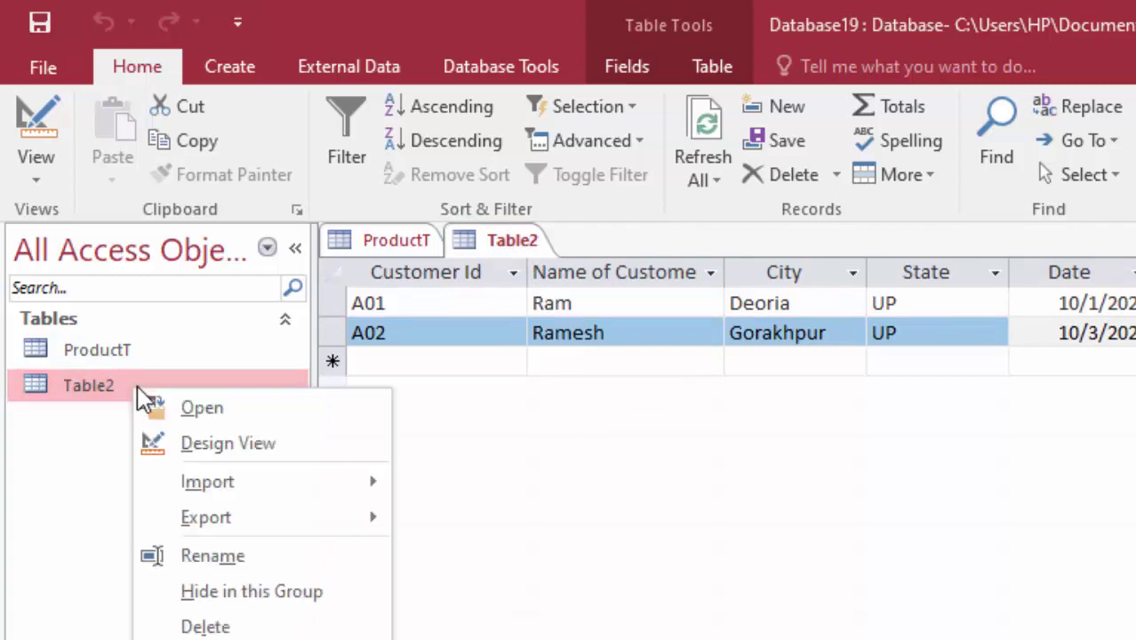
right_click(511, 253)
click(552, 294)
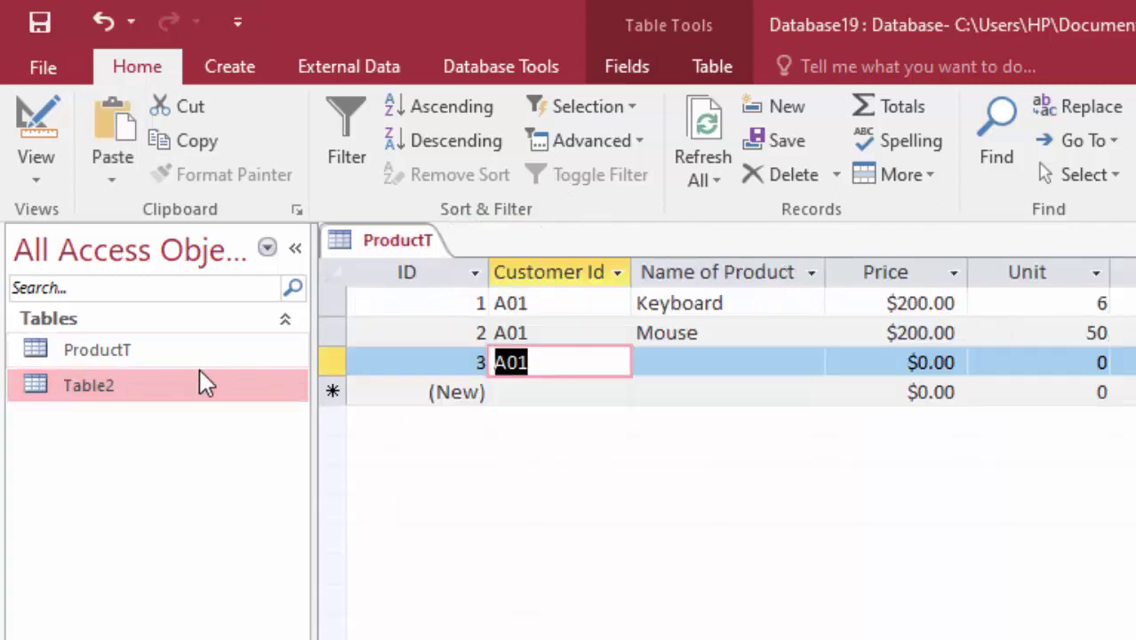
Step: Rename Table2 in the navigation pane to CustomerT
right_click(201, 375)
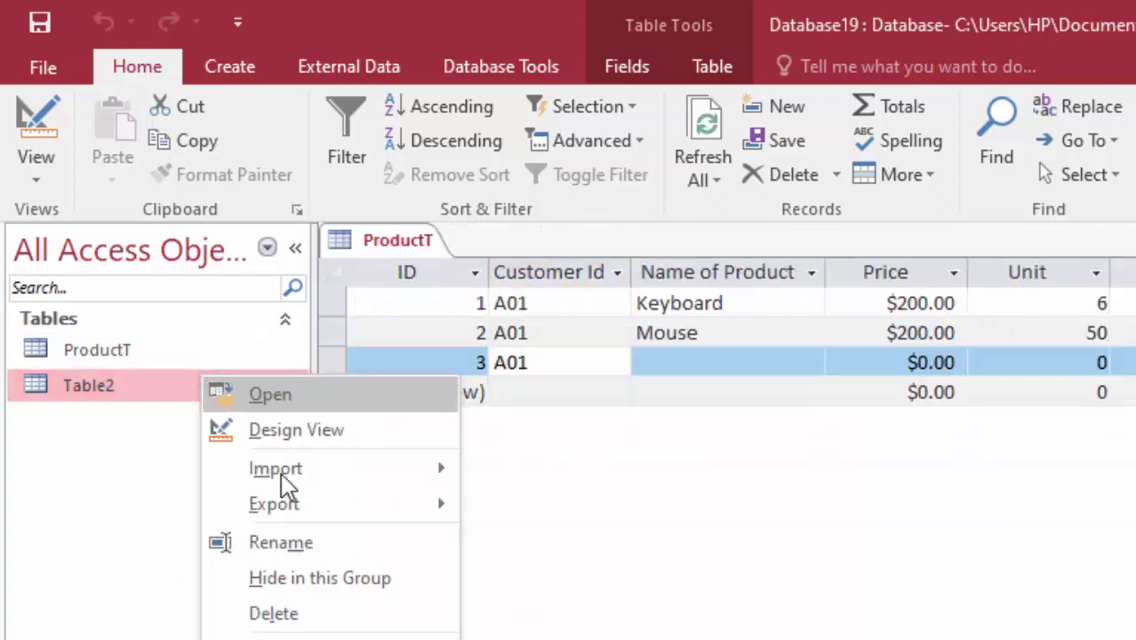
click(301, 543)
key(BackSpace)
text(Cust)
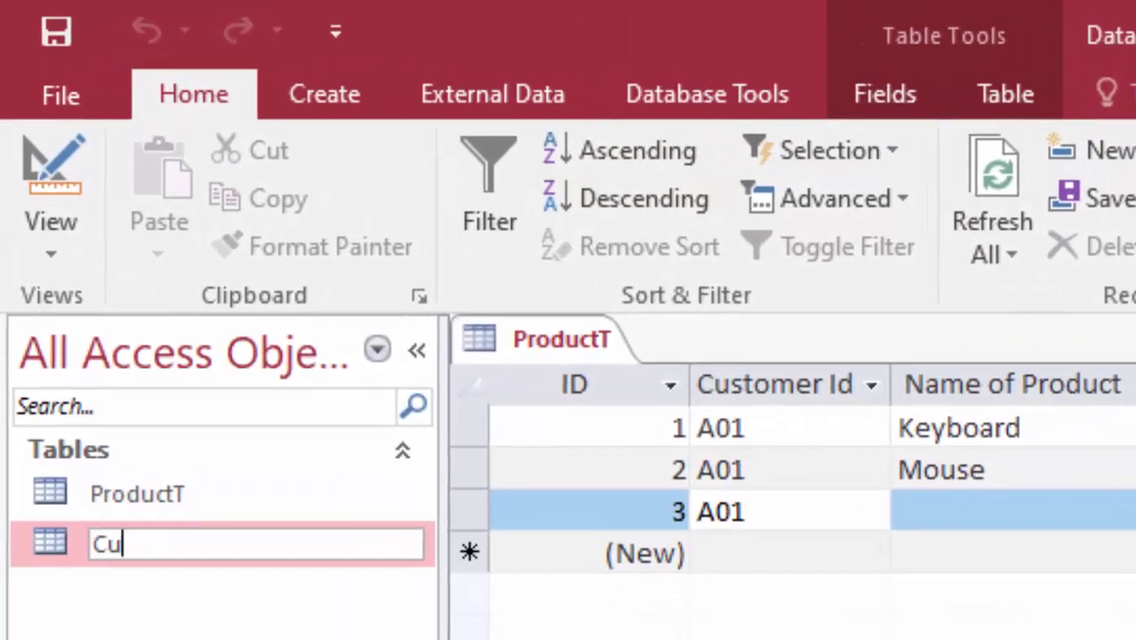
text(omerT)
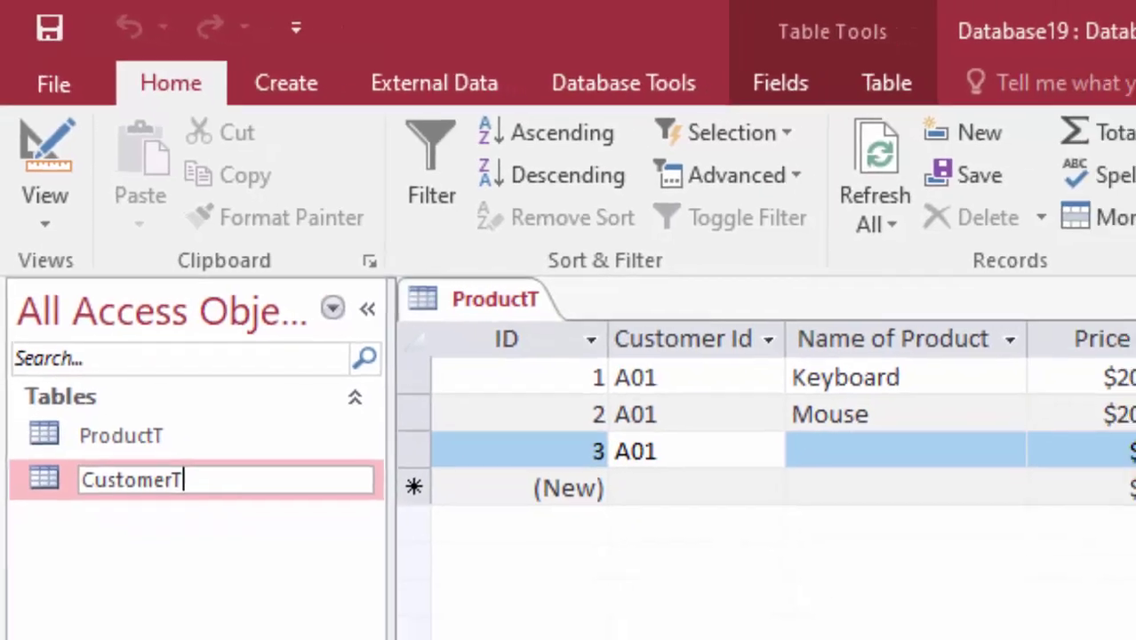
key(Return)
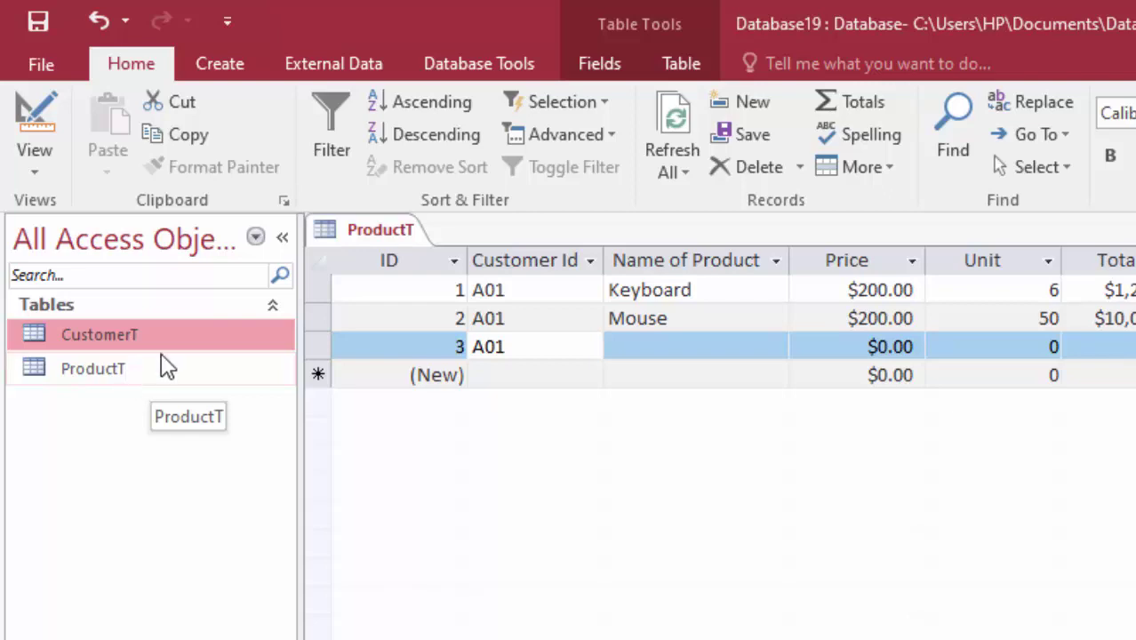
Step: Close ProductT, then place CustomerT and ProductT in the Relationships window
right_click(348, 225)
click(372, 277)
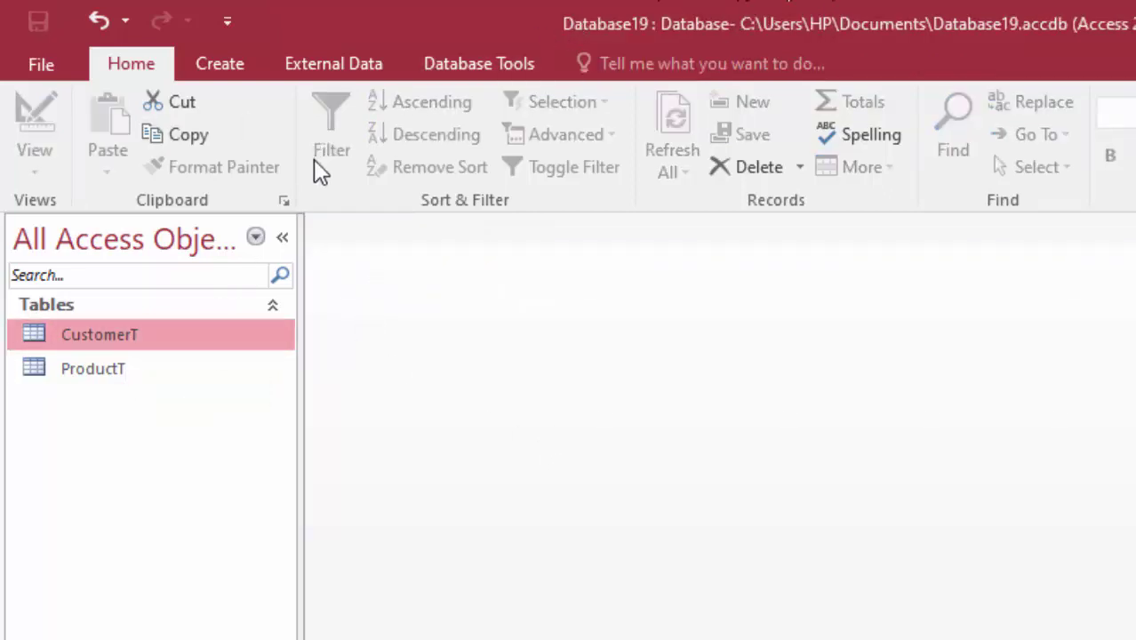
click(484, 72)
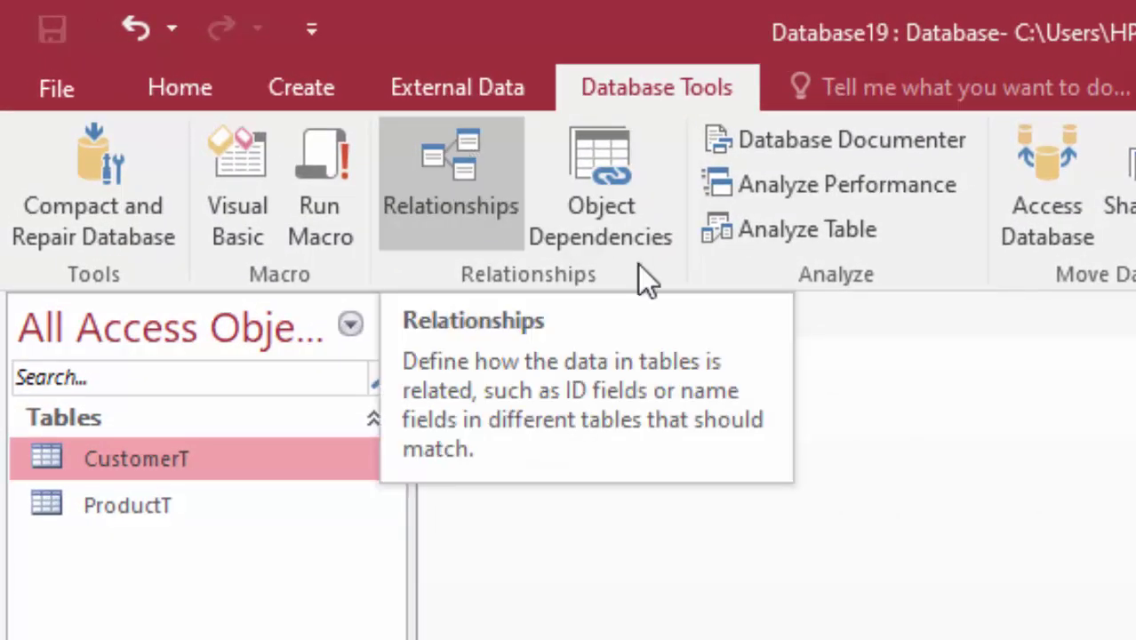
click(451, 174)
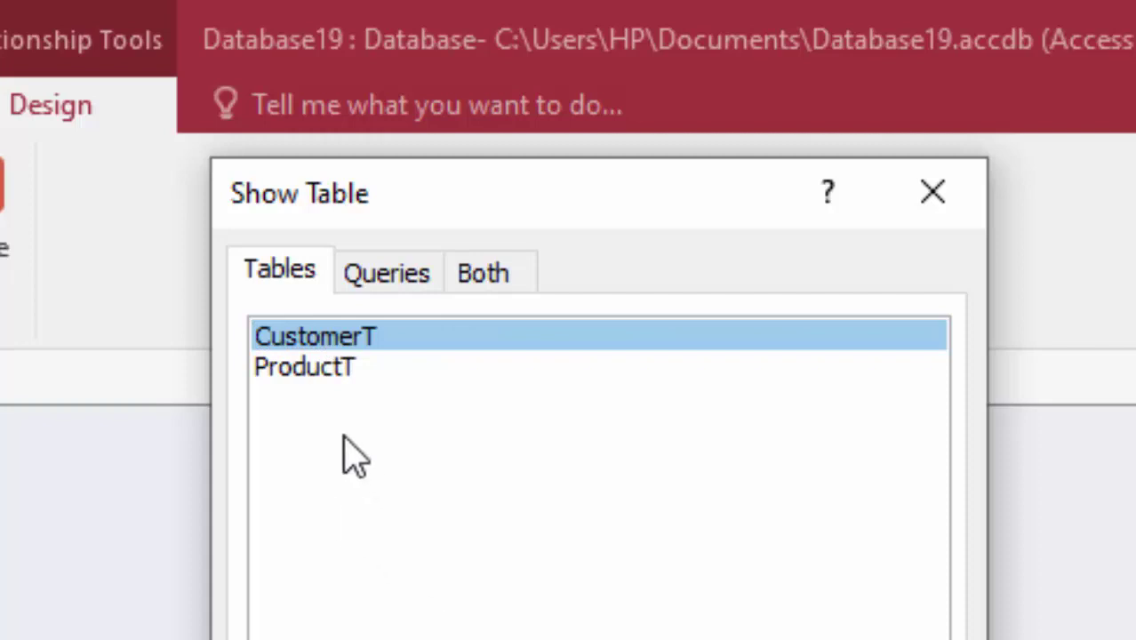
click(285, 372)
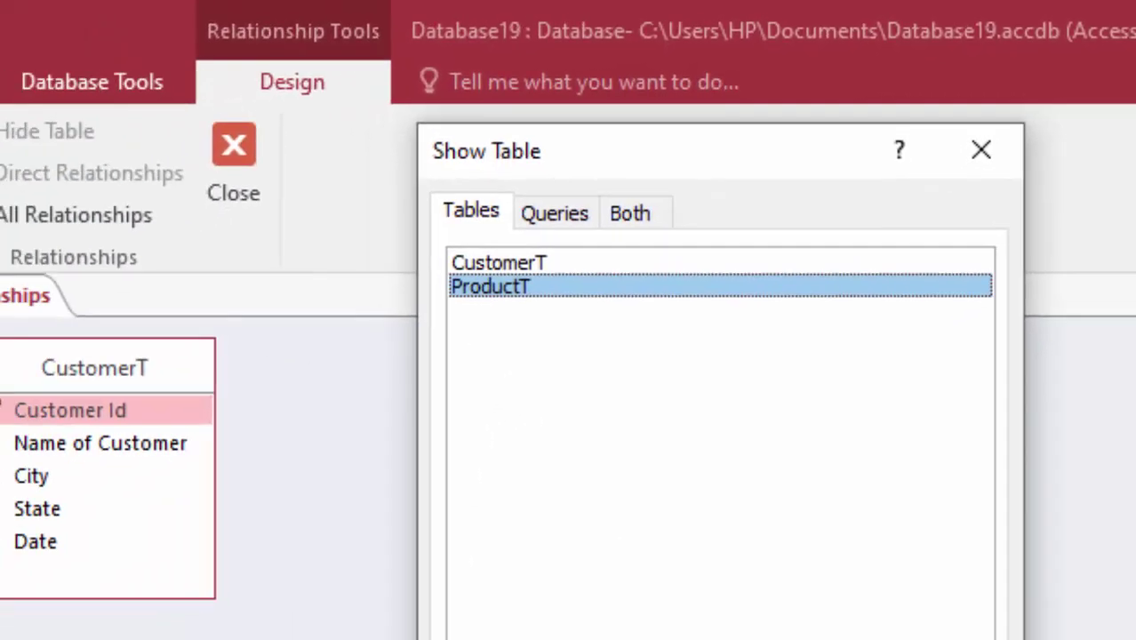
key(Return)
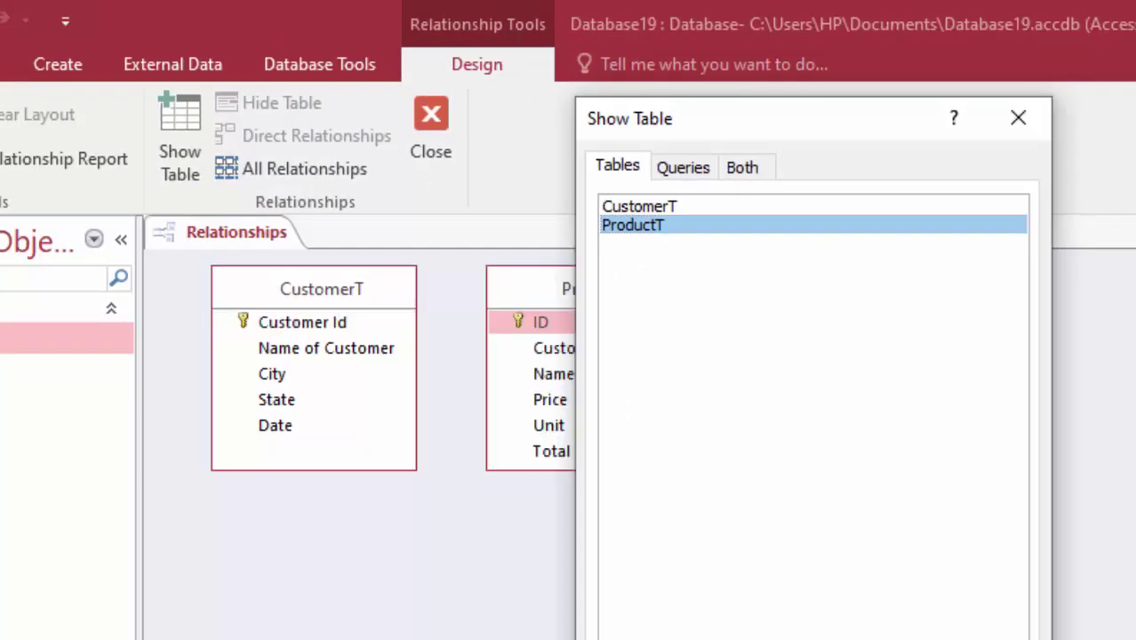
key(Escape)
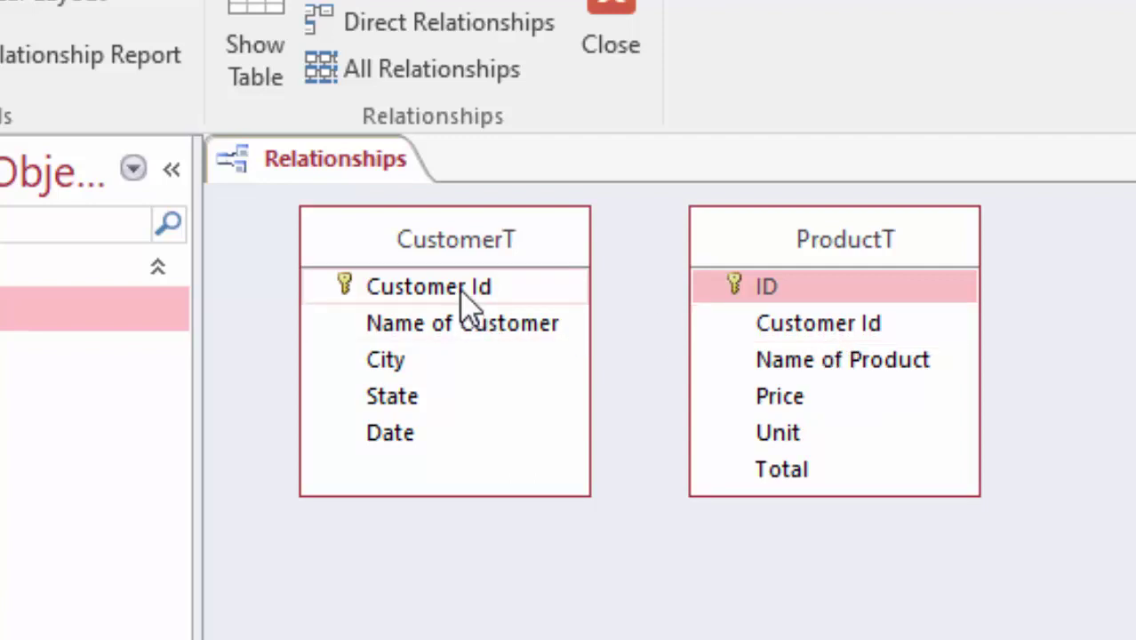
Step: Join CustomerT's Customer Id to ProductT's Customer Id, enforcing referential integrity with cascading deletes
mouse_move(466, 298)
mouse_down()
mouse_move(497, 292)
mouse_move(760, 331)
mouse_up()
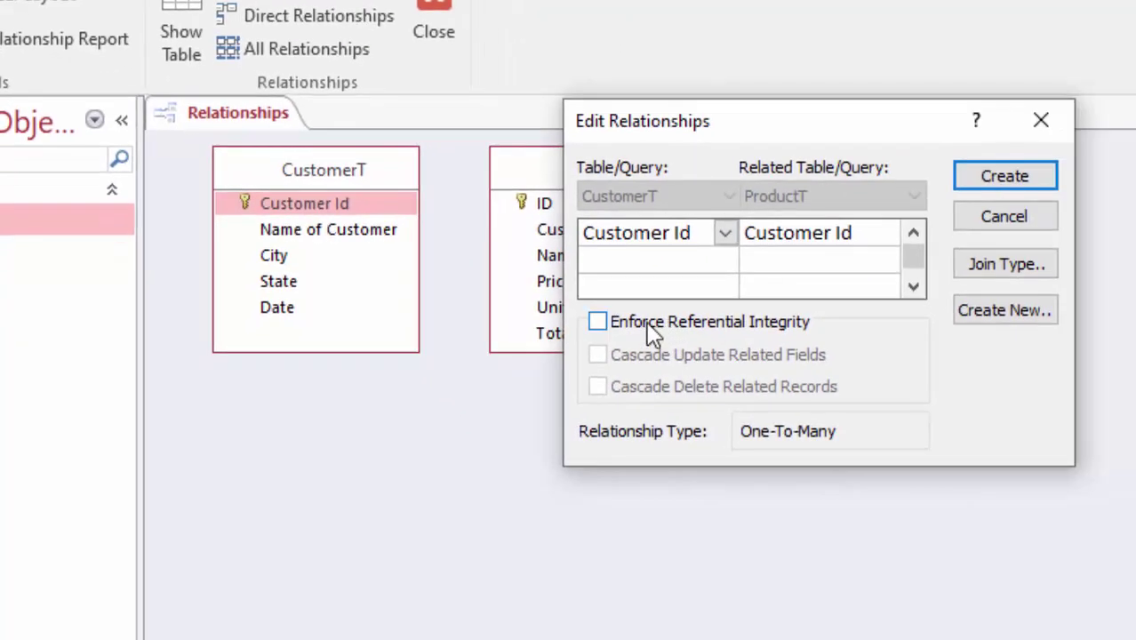
click(649, 326)
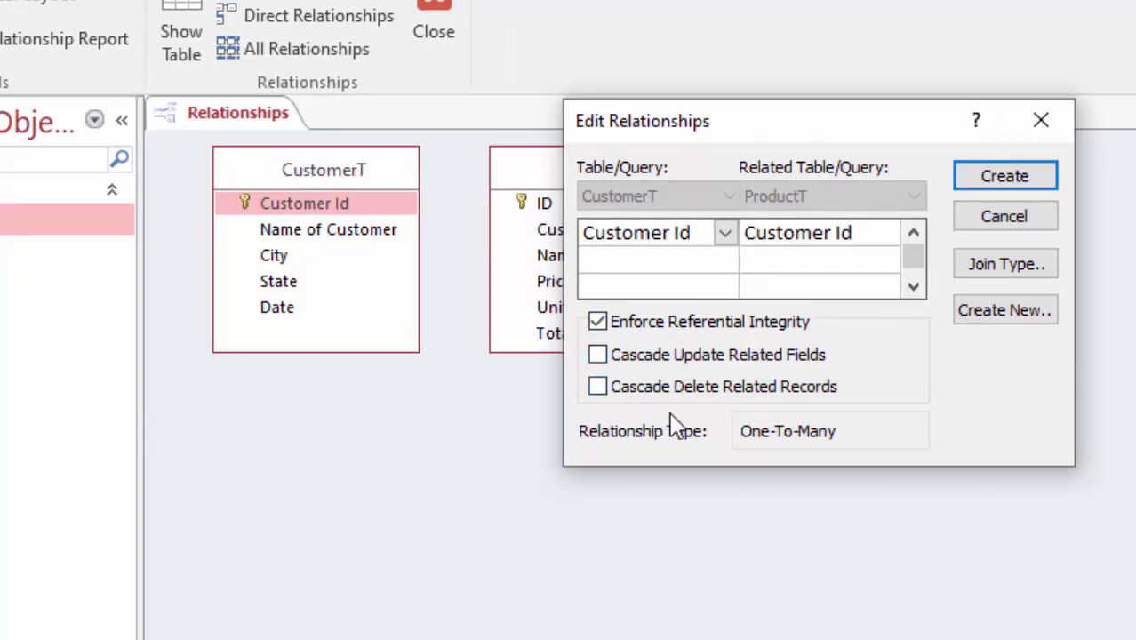
click(672, 388)
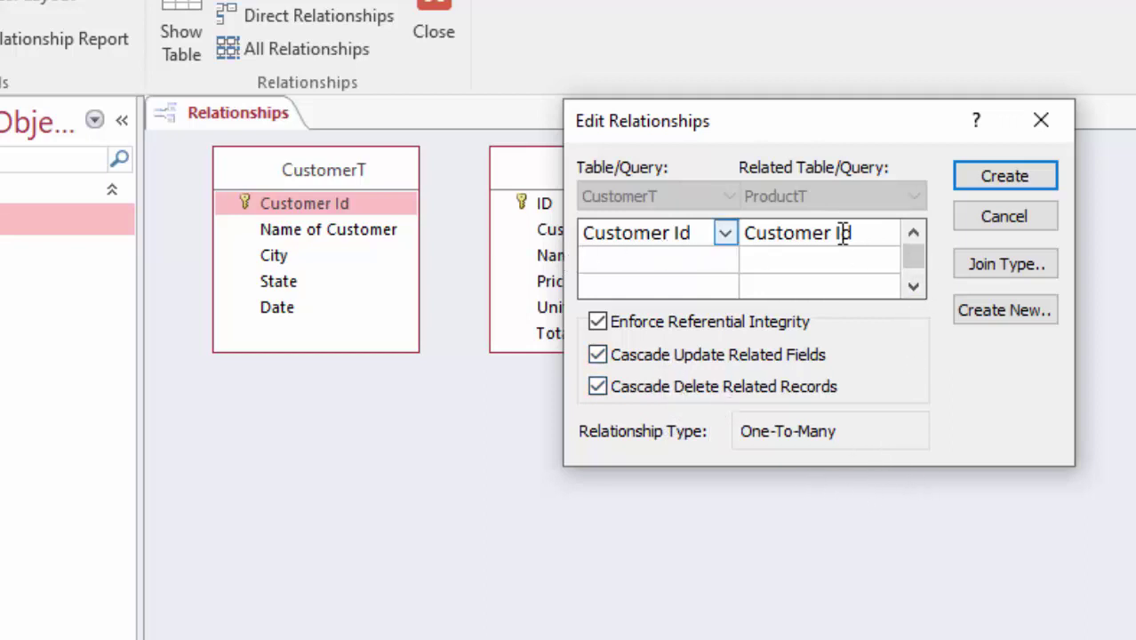
click(1011, 188)
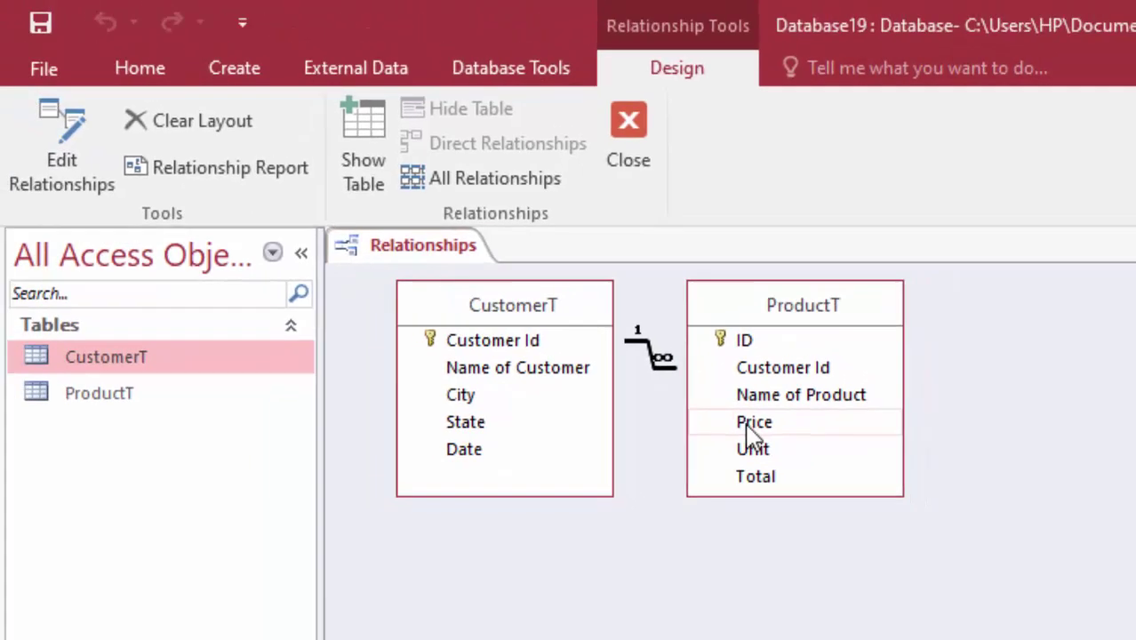
Step: Open ProductT and CustomerT, and expand the first customer to show its Keyboard and Mouse products
double_click(116, 398)
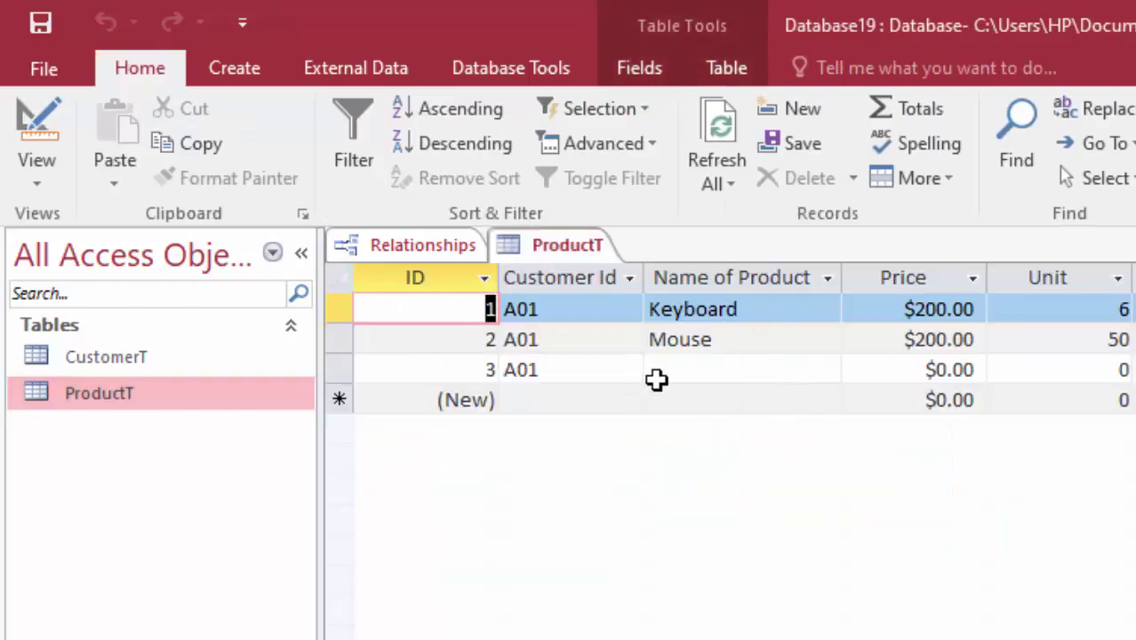
double_click(185, 360)
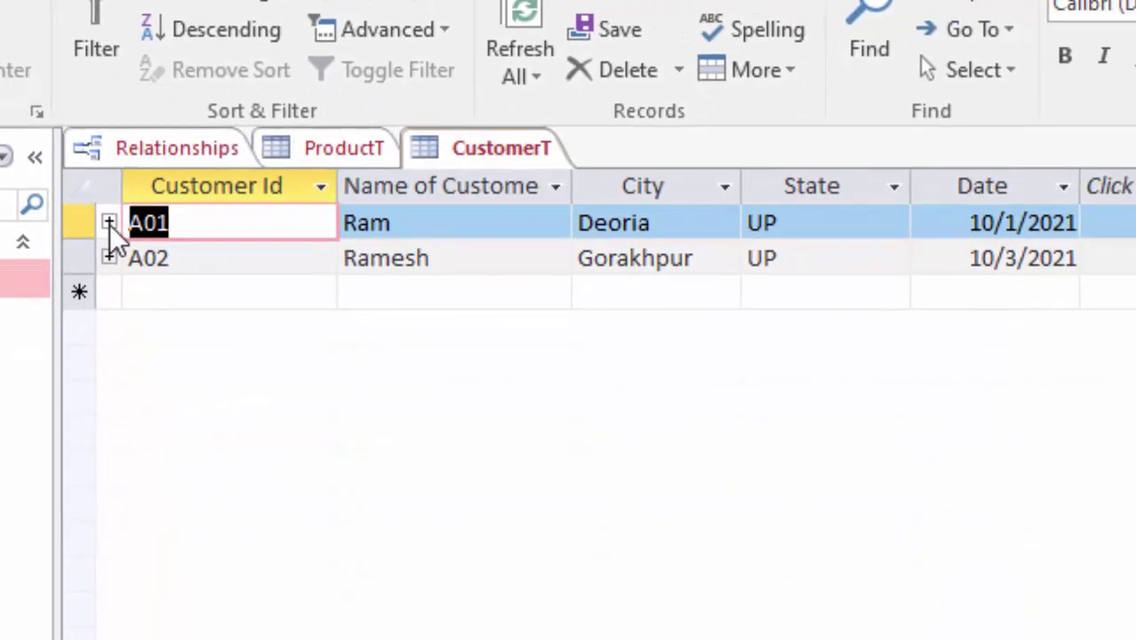
click(109, 223)
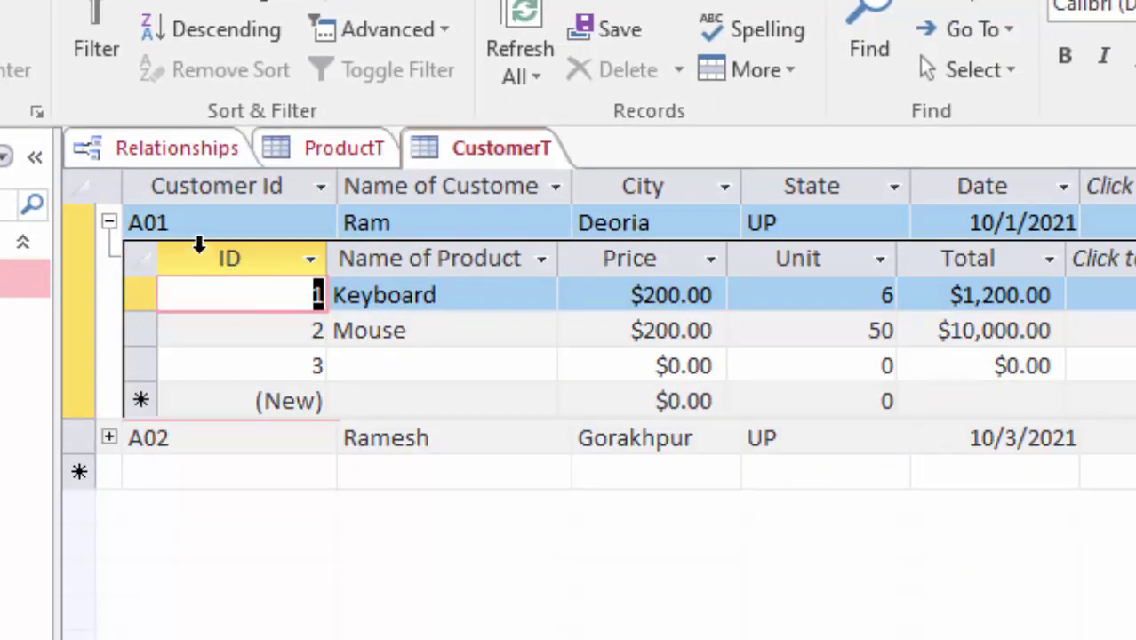
drag(201, 221, 113, 218)
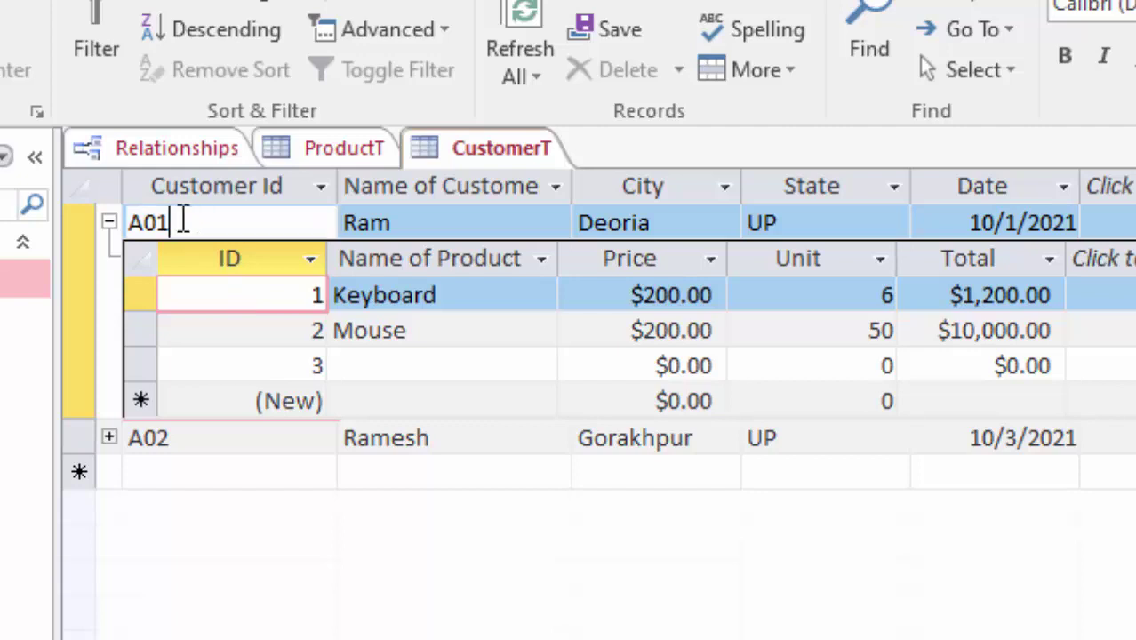